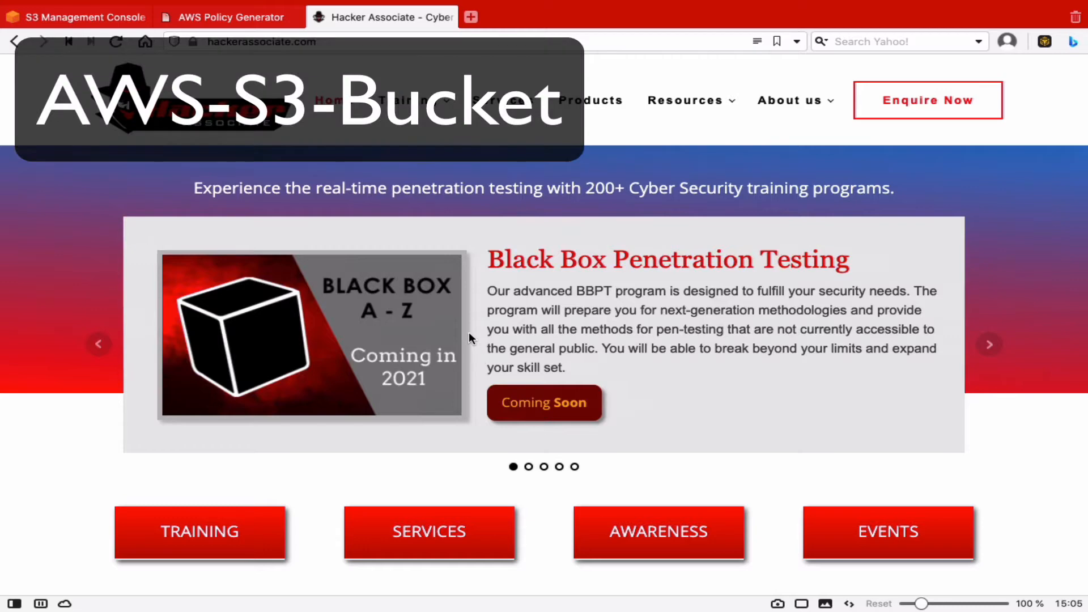
Switch to Sublime Text and review the Lab_14_ outline covering S3 buckets, objects, versioning and bucket policy
key(ctrl+Left)
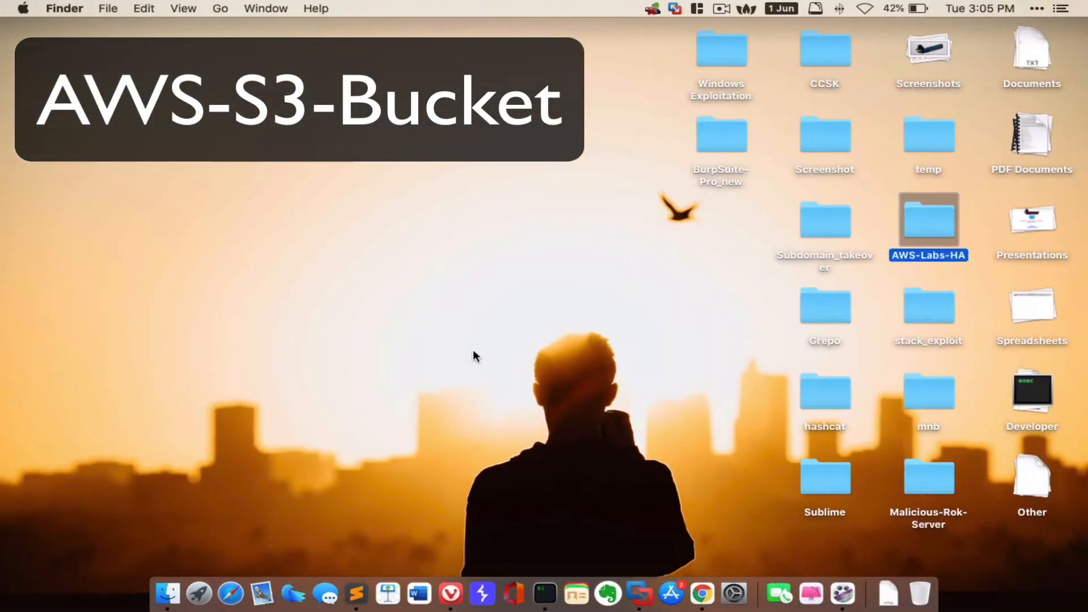
click(356, 593)
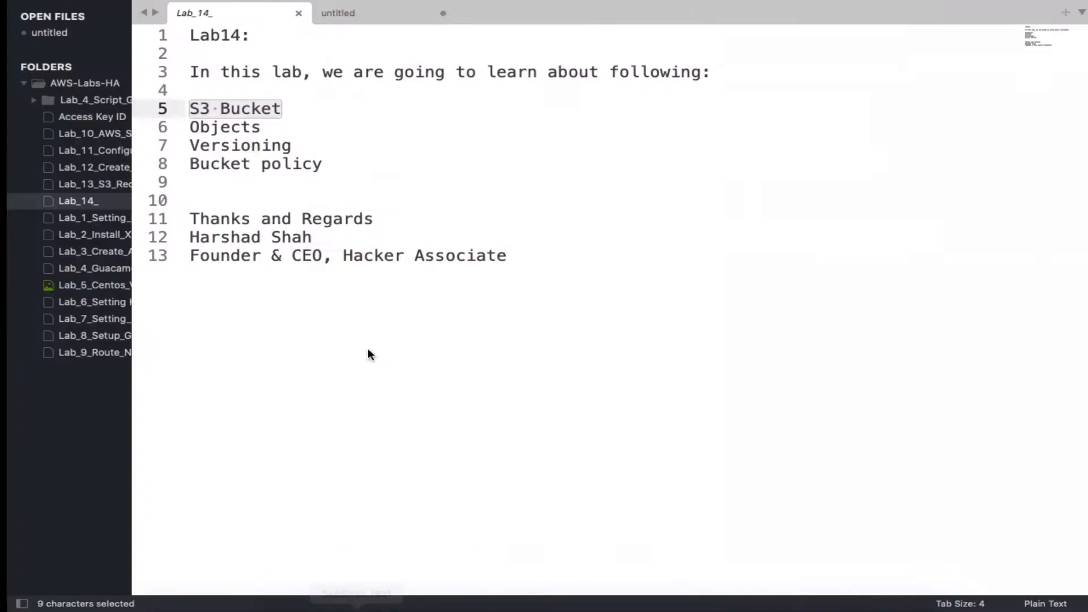
click(309, 127)
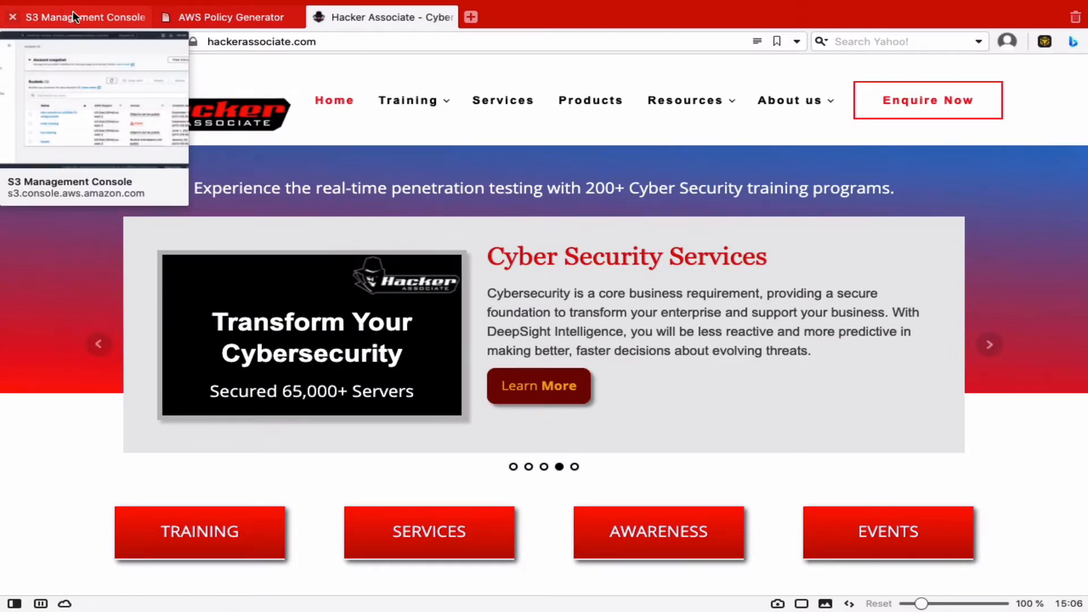
Switch to the S3 Management Console in the browser and examine its Create bucket page, services list, account menu and region selector
click(73, 13)
scroll(577, 300, up, 10)
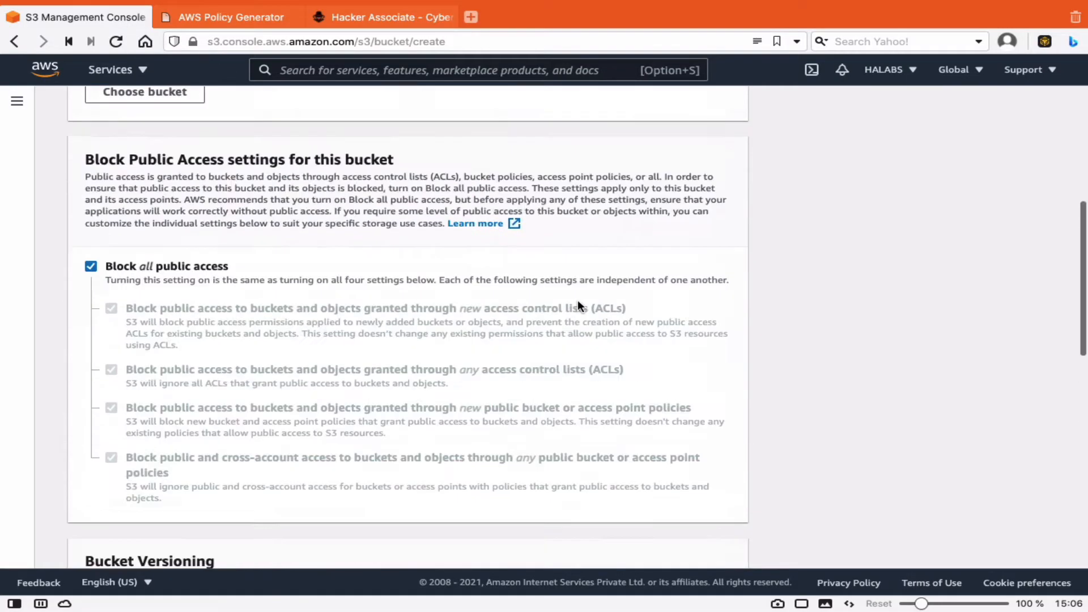
scroll(577, 301, up, 6)
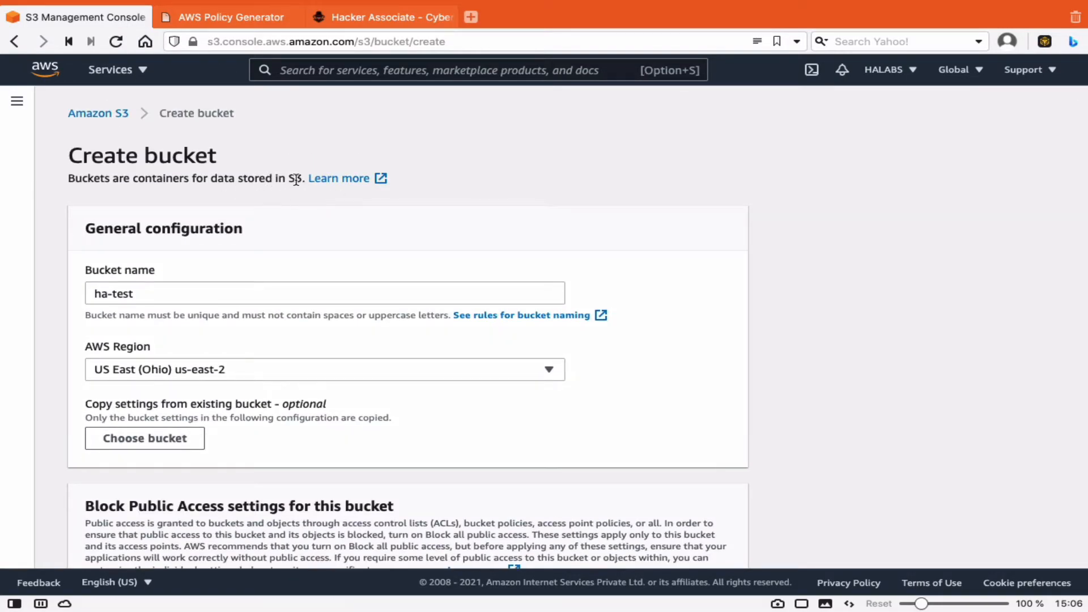
click(134, 76)
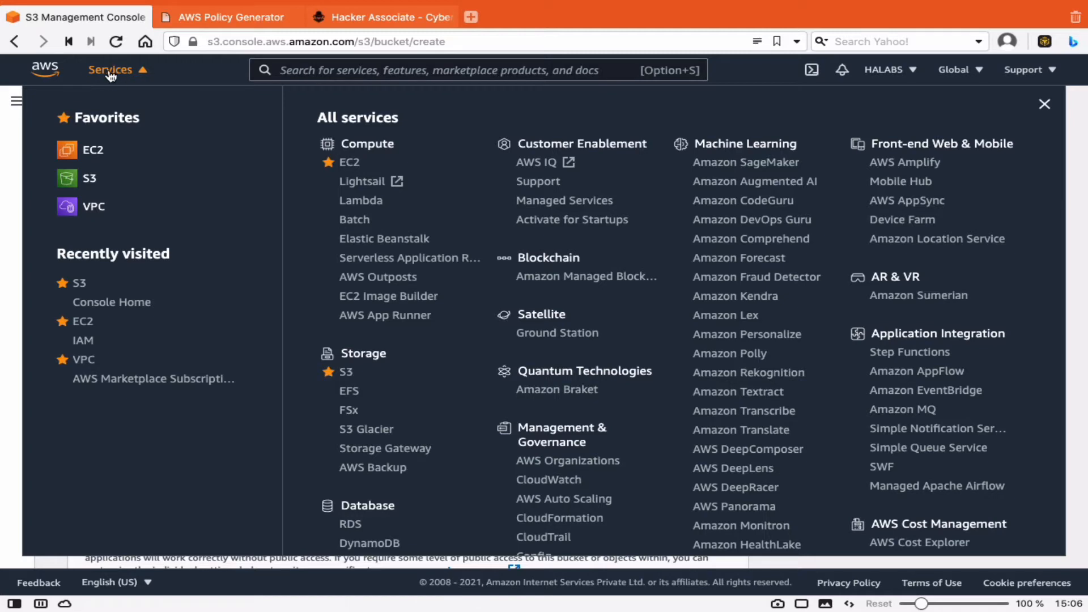
click(16, 143)
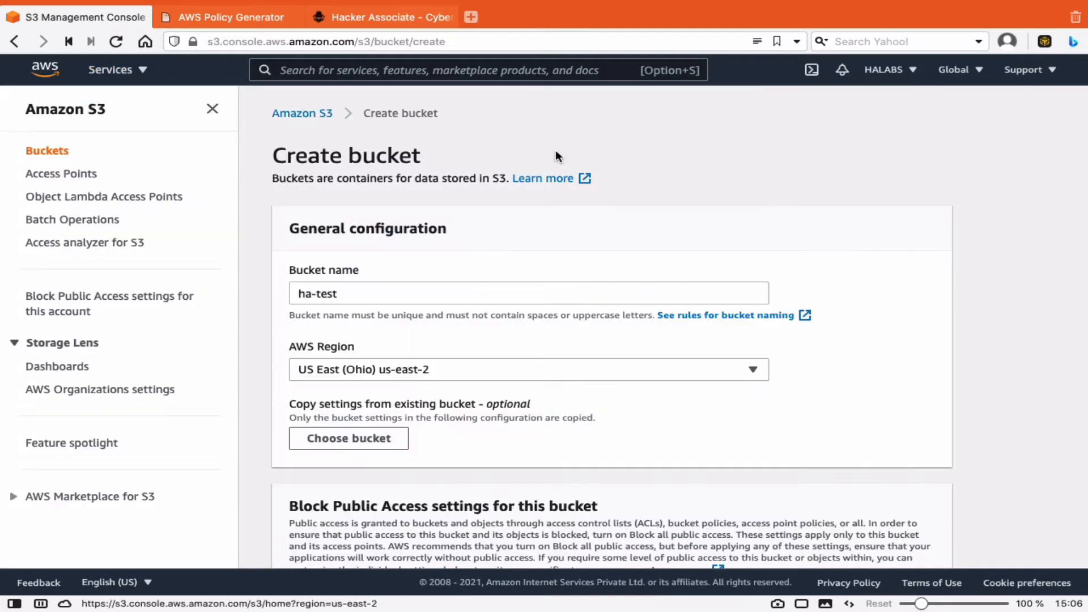
click(901, 73)
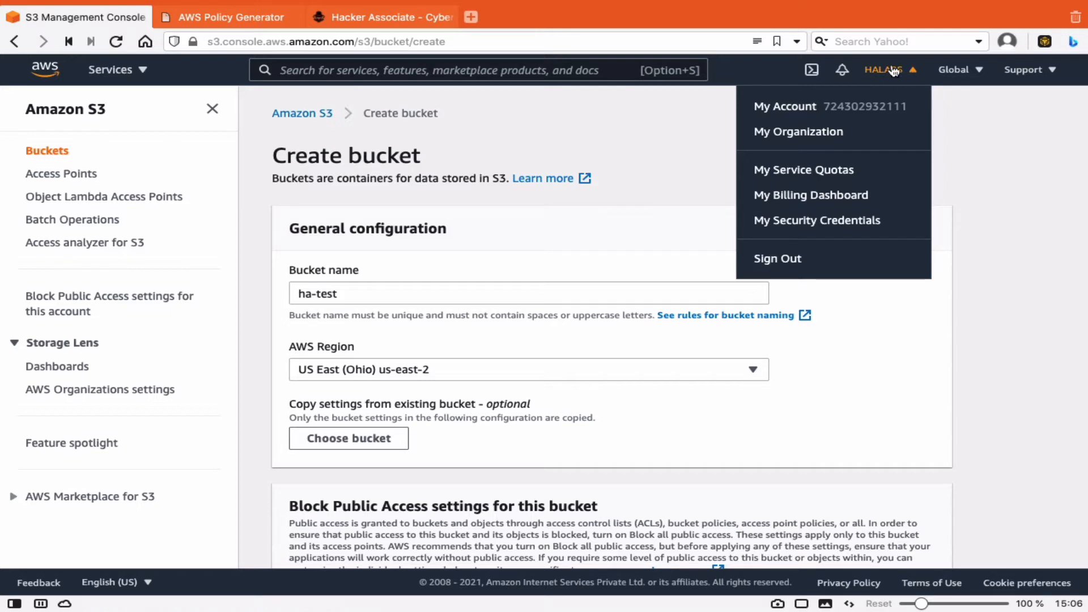
click(960, 72)
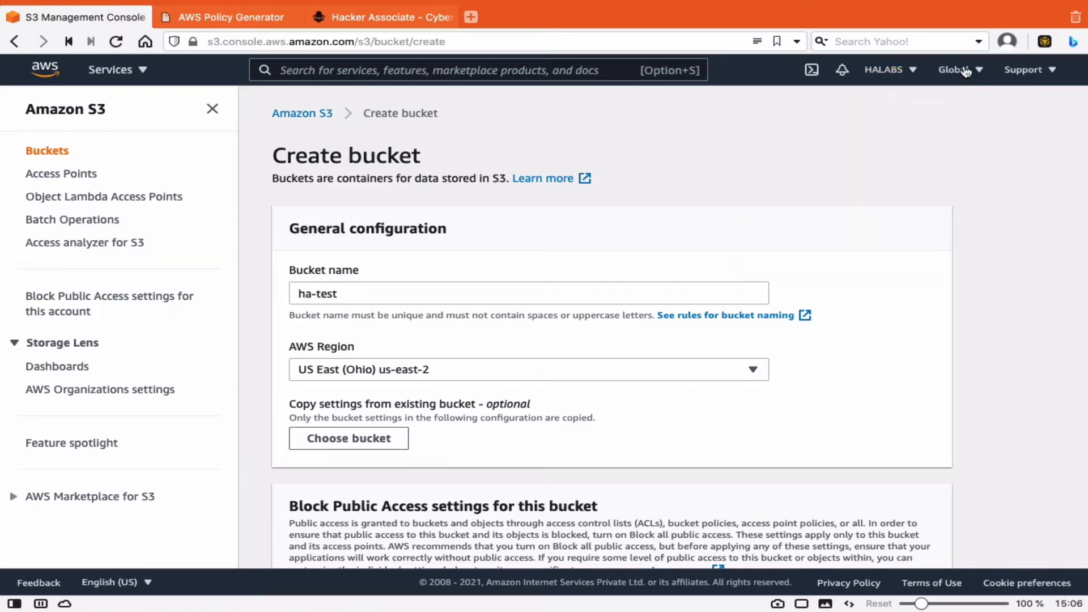
click(1023, 121)
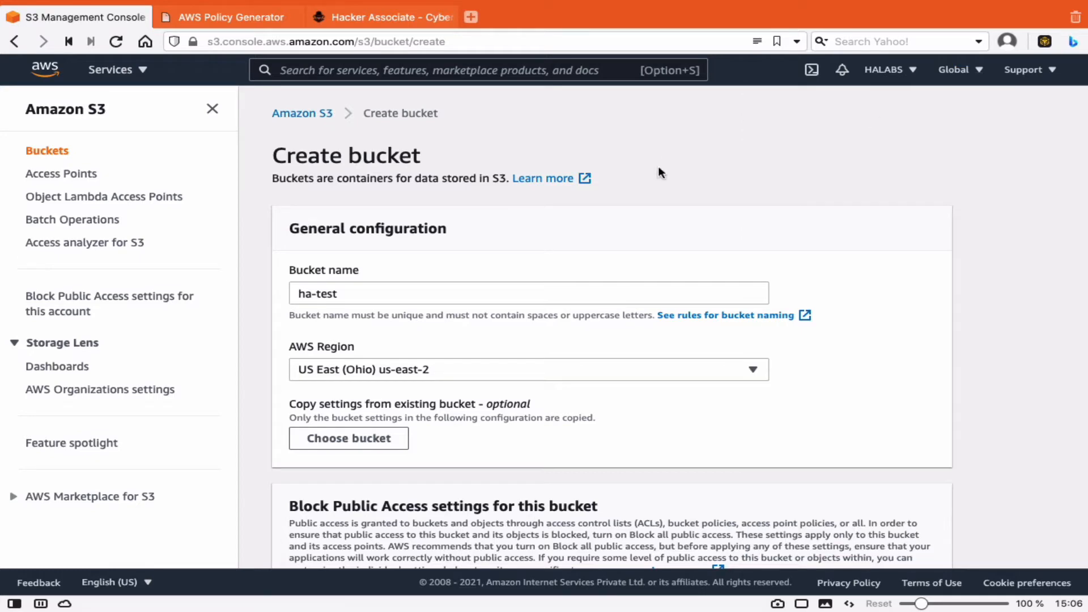
Look through the AWS services list and open the S3 service
click(133, 76)
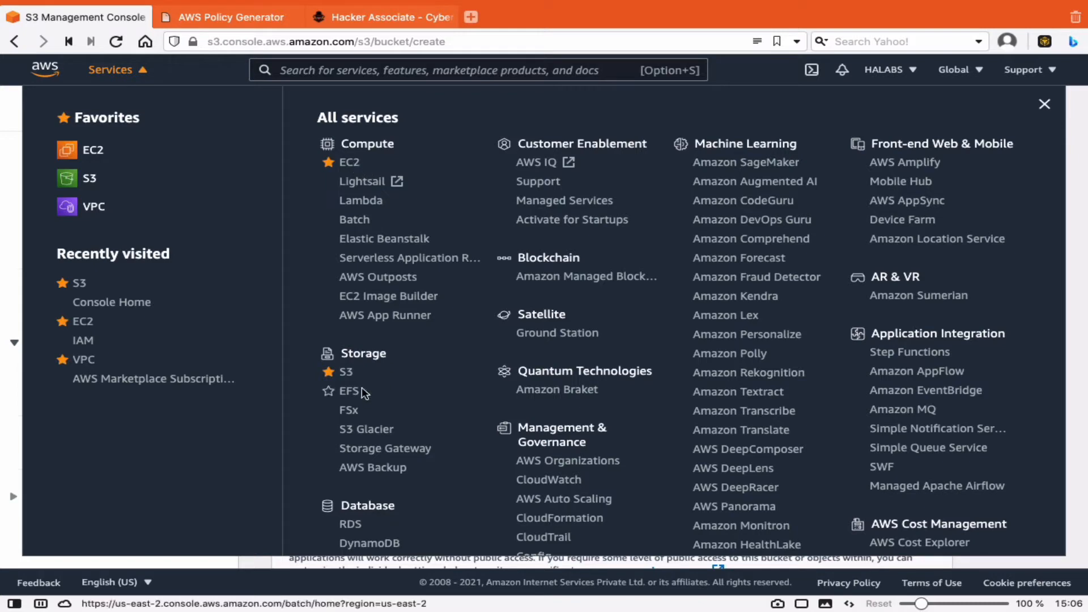
scroll(385, 391, down, 8)
scroll(363, 454, down, 5)
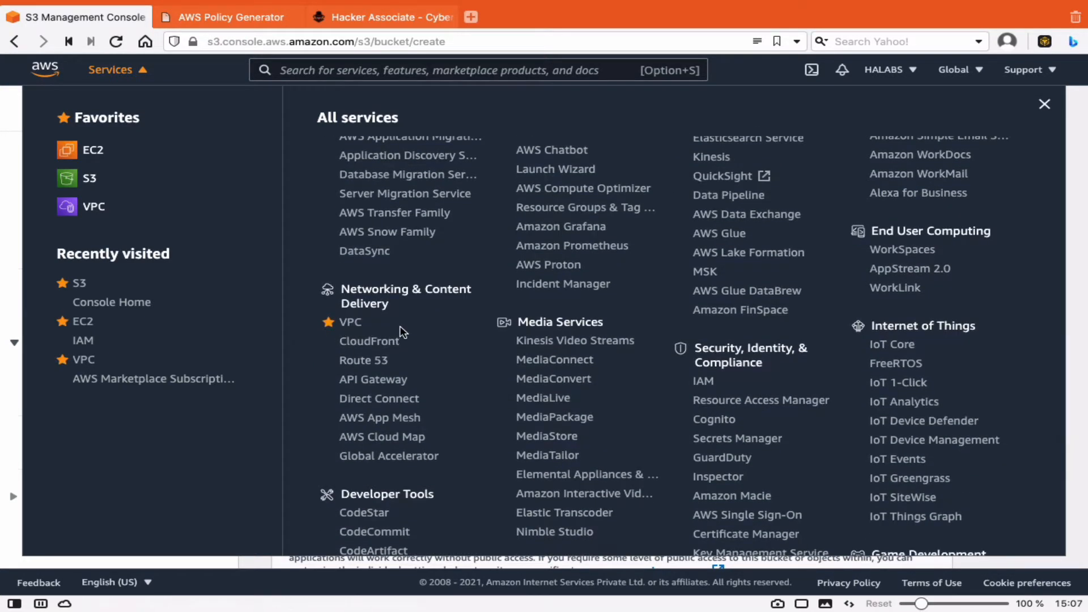
scroll(424, 361, up, 8)
scroll(425, 363, up, 10)
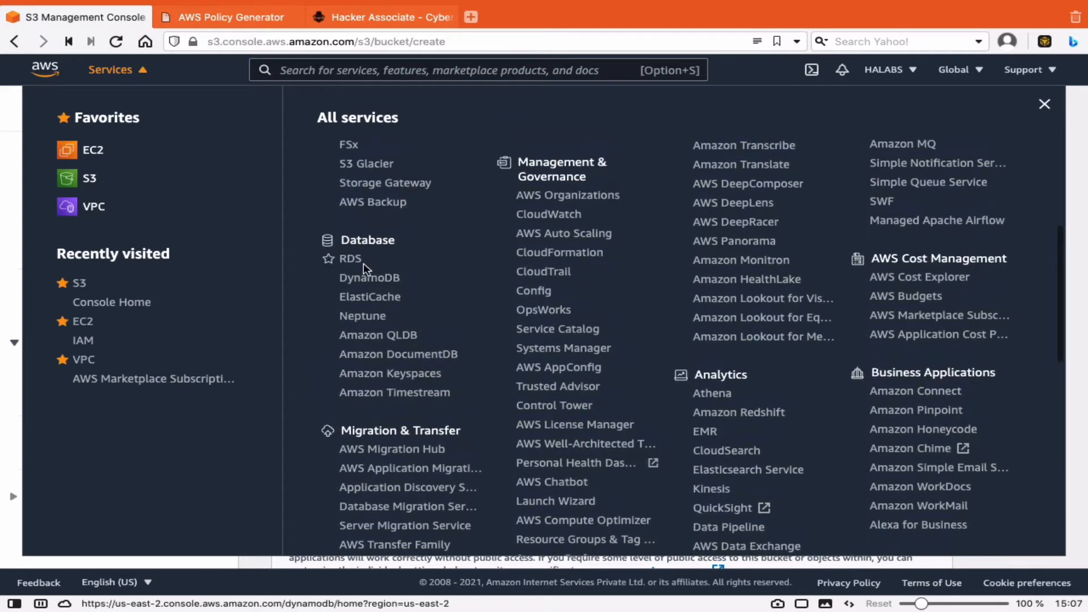
scroll(360, 190, up, 2)
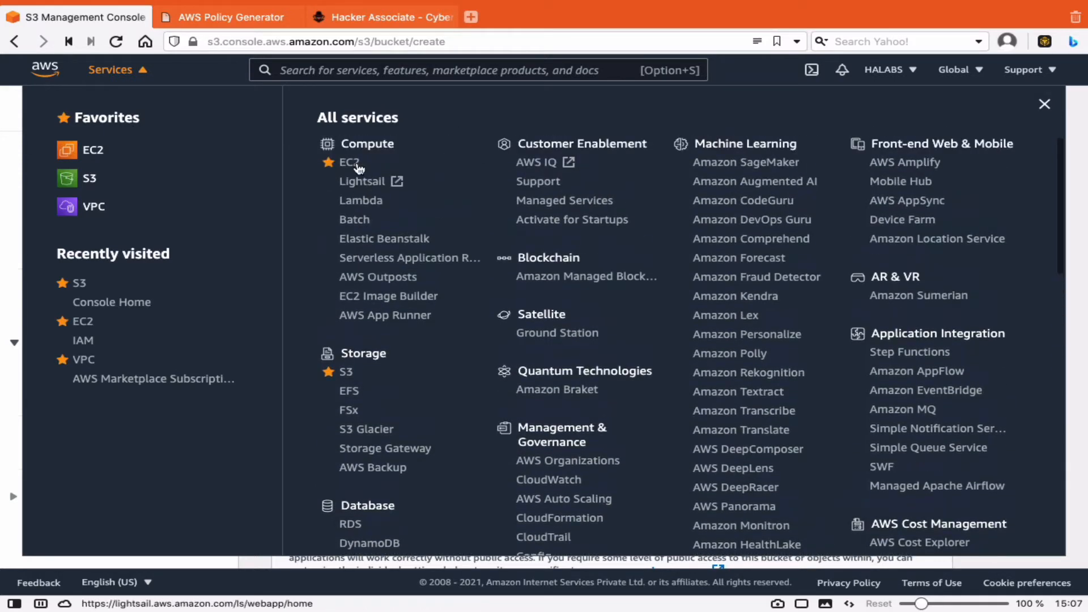
scroll(751, 420, down, 20)
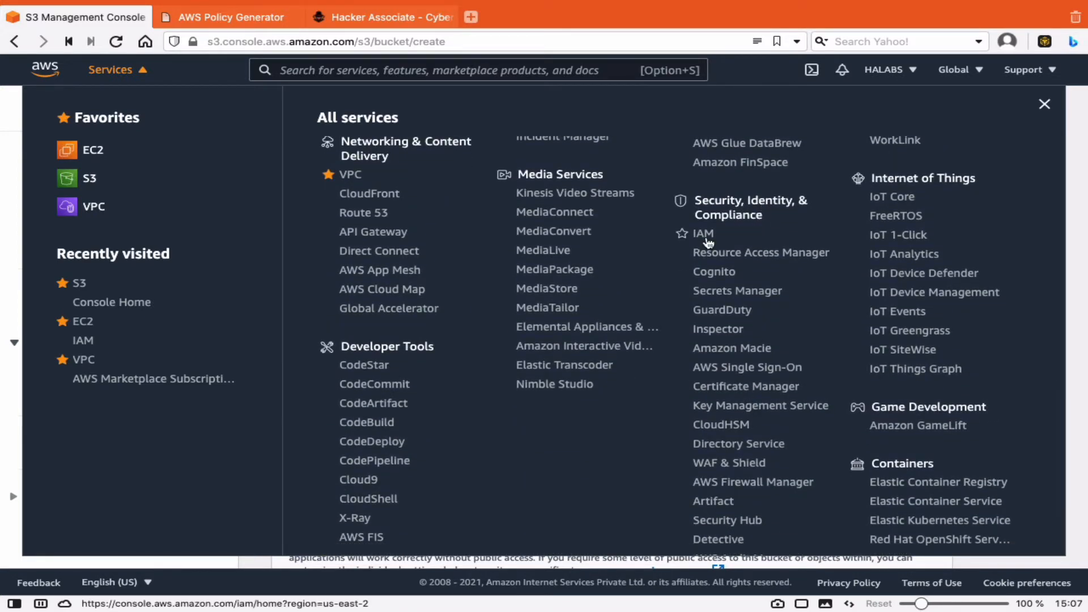
scroll(533, 276, up, 14)
scroll(540, 276, up, 6)
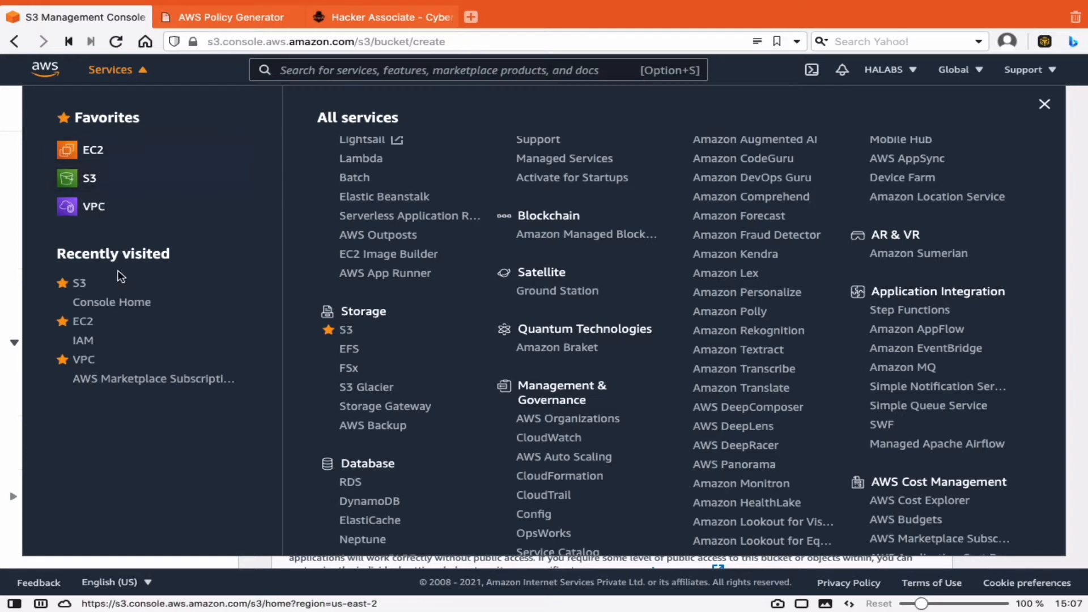
click(87, 179)
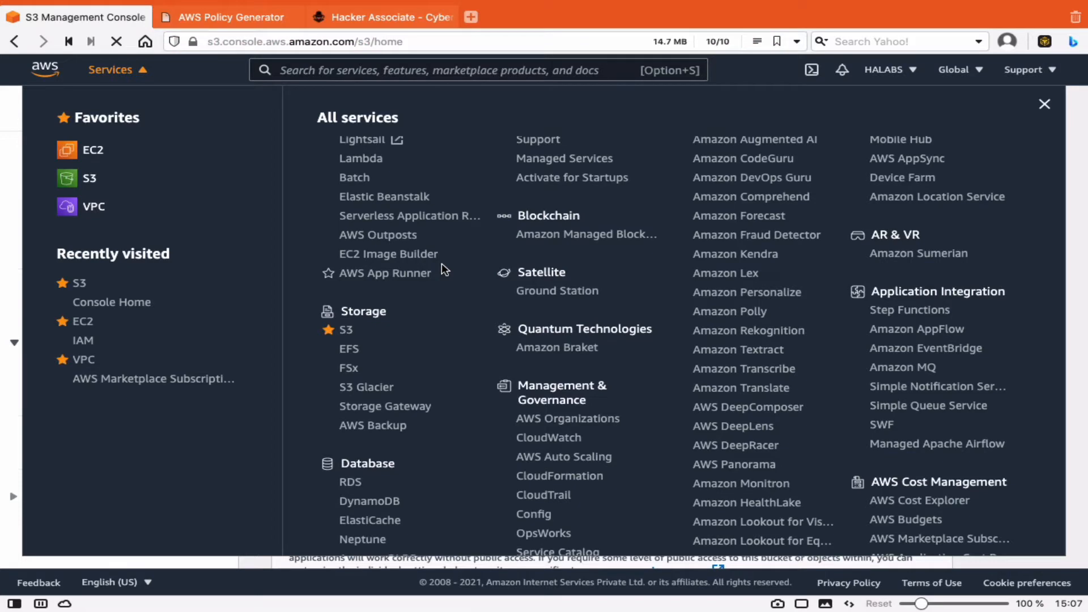
Switch to the untitled note in Sublime Text and write the heading "CLoud Storage :" followed by a blank line
key(ctrl+Left)
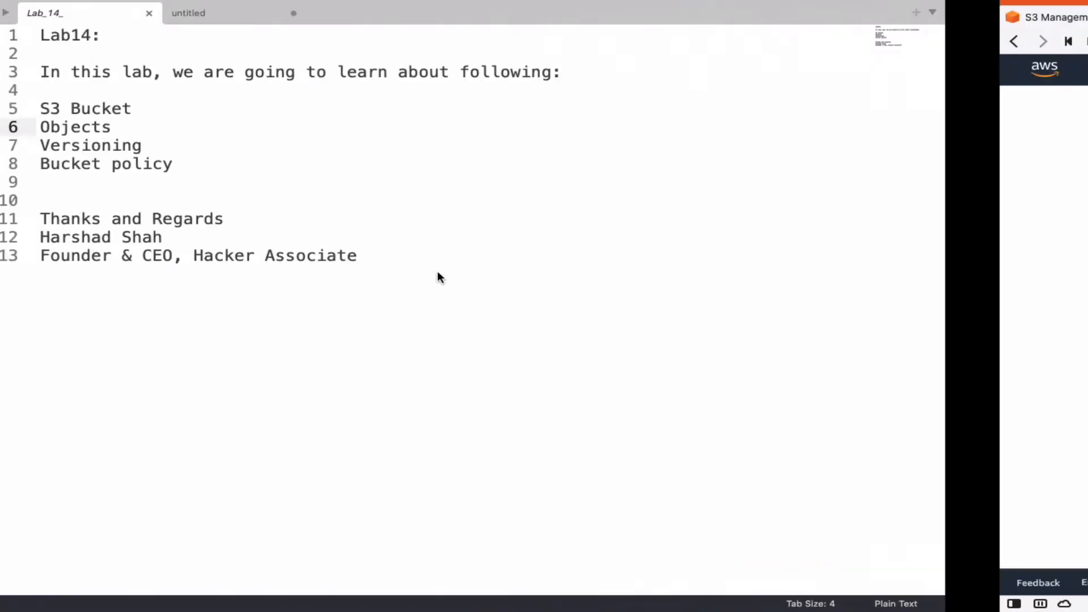
click(370, 14)
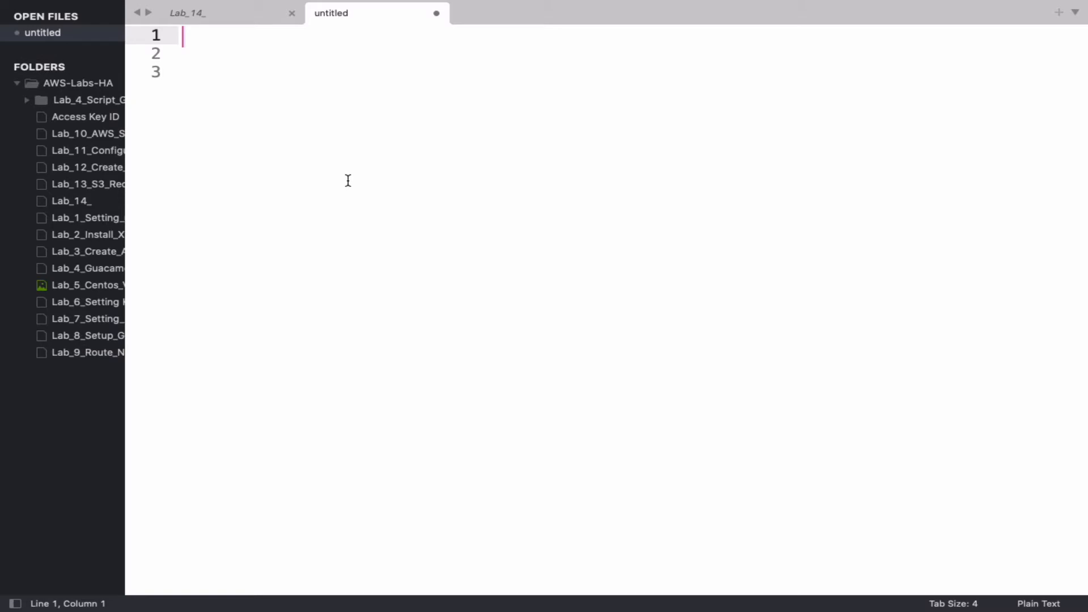
text(CLoud S)
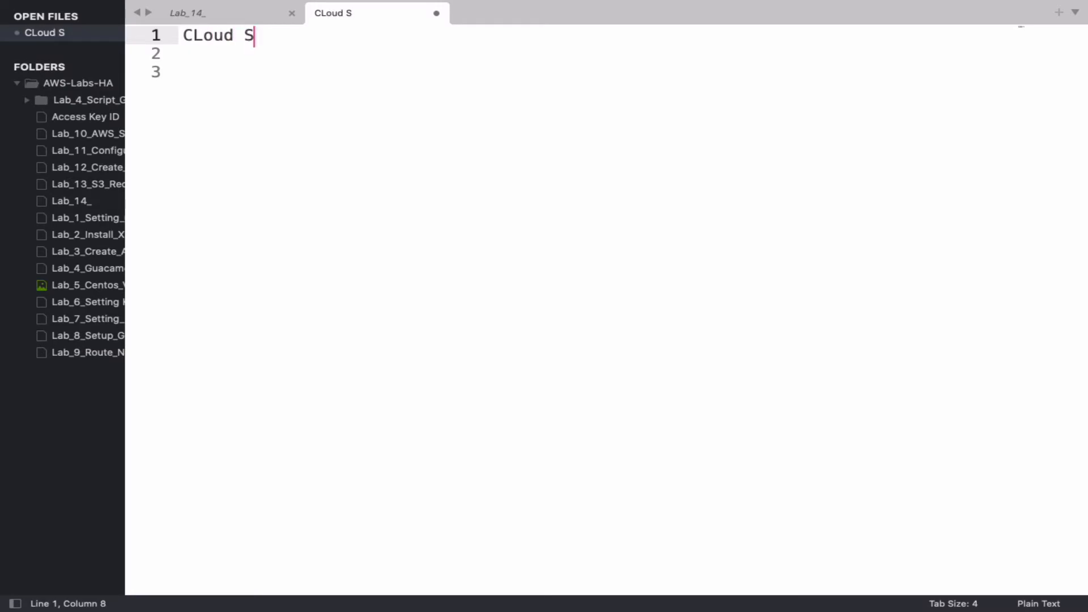
text(torage :)
key(Return)
key(Return)
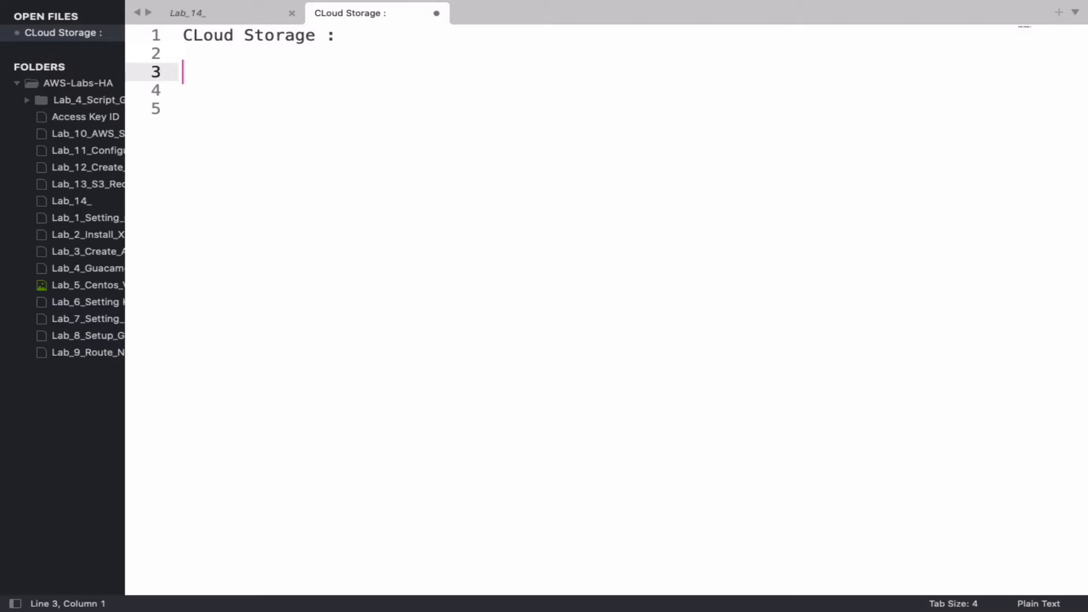
Add the list entries "1.Block Storage" and "2.Object Storage" under the heading, separated by a blank line
text(1.Block Sto)
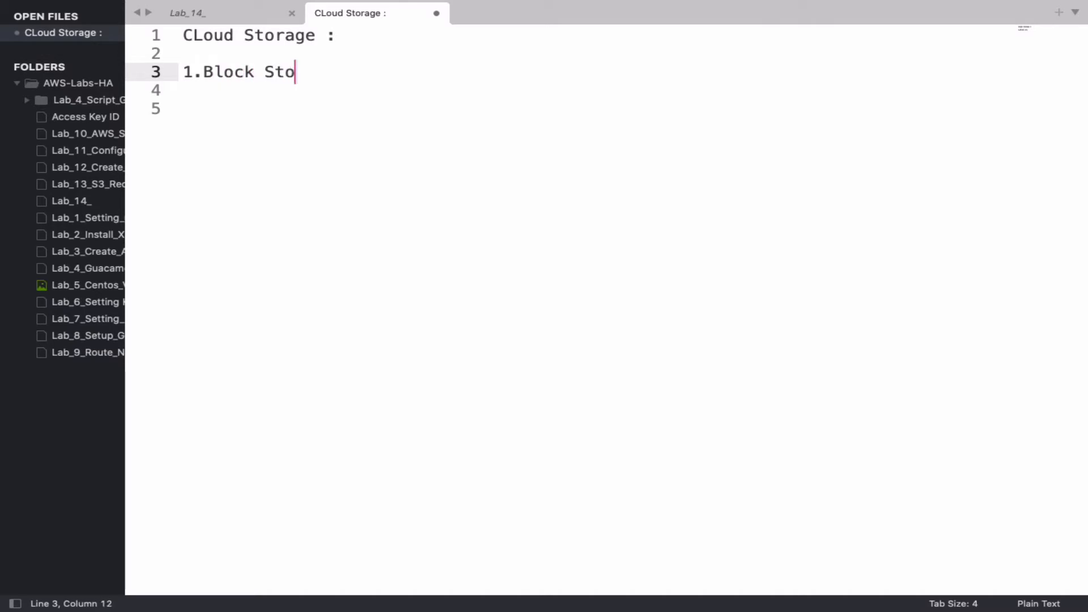
text(rage)
key(Return)
key(Return)
text(2.)
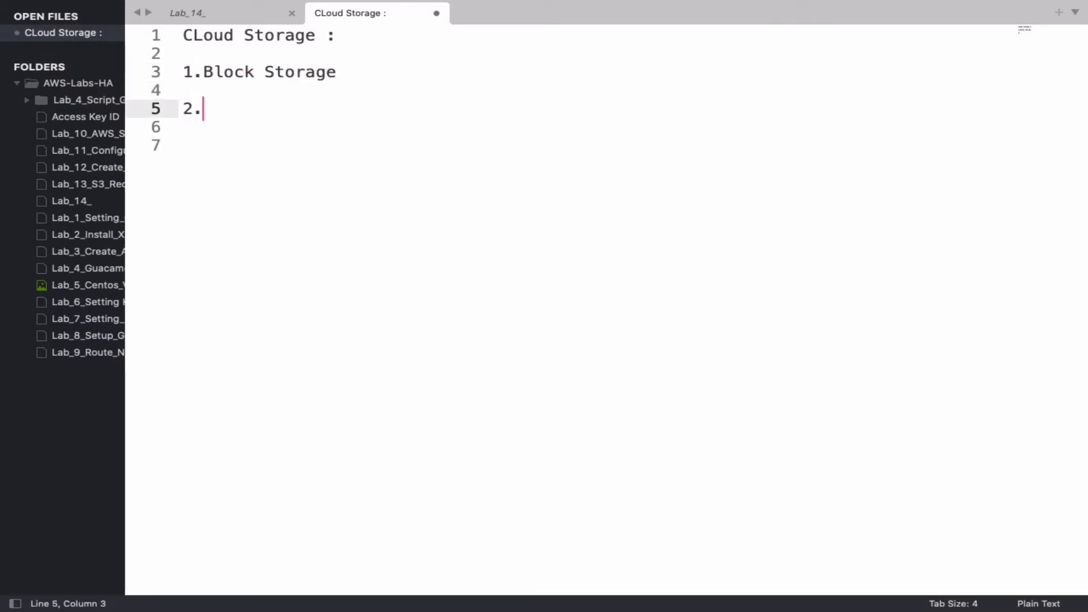
text(Object Se)
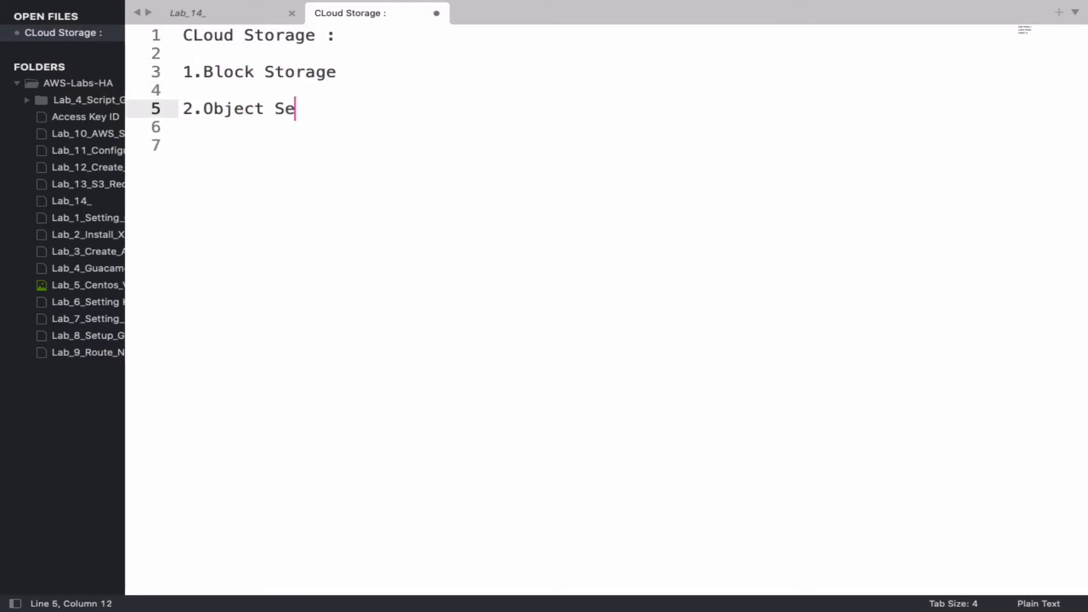
key(BackSpace)
text(torage)
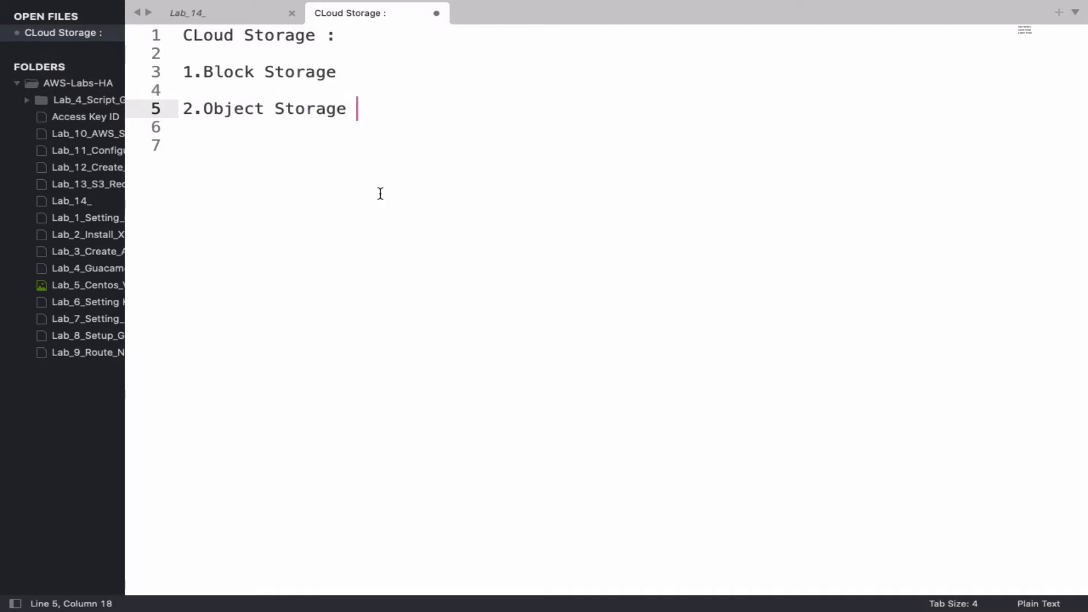
Add "S3" on its own line beneath the Object Storage entry, leaving a blank line between them
key(Return)
key(Return)
text(S3.)
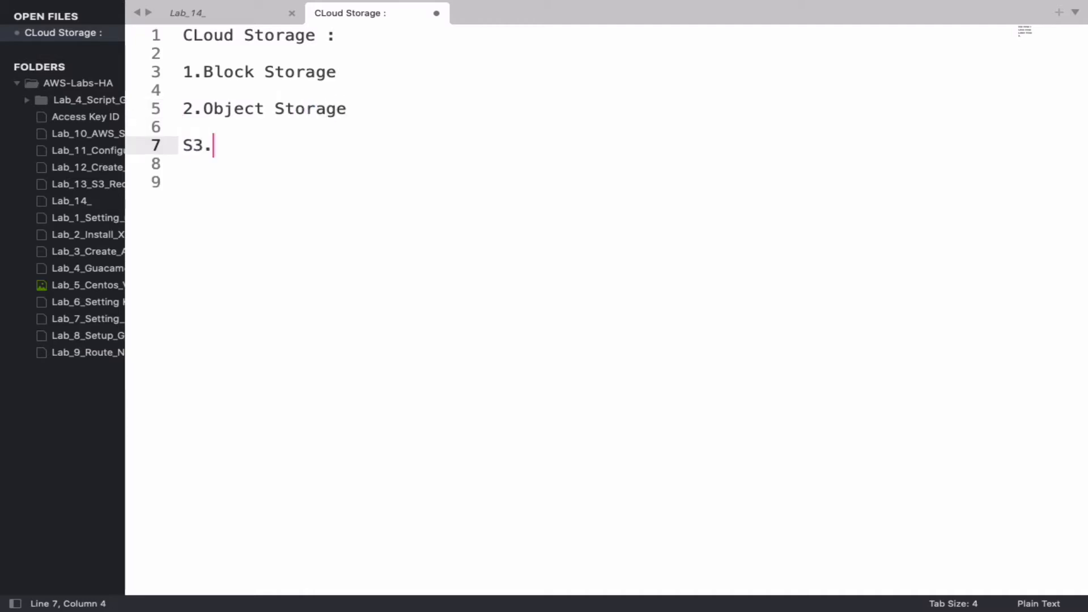
text( gog)
key(BackSpace)
key(BackSpace)
key(BackSpace)
key(BackSpace)
key(BackSpace)
Highlight the Object Storage entry in the note and view the S3 bucket list in the browser
drag(356, 108, 193, 108)
key(ctrl+Left)
key(ctrl+Right)
key(ctrl+Right)
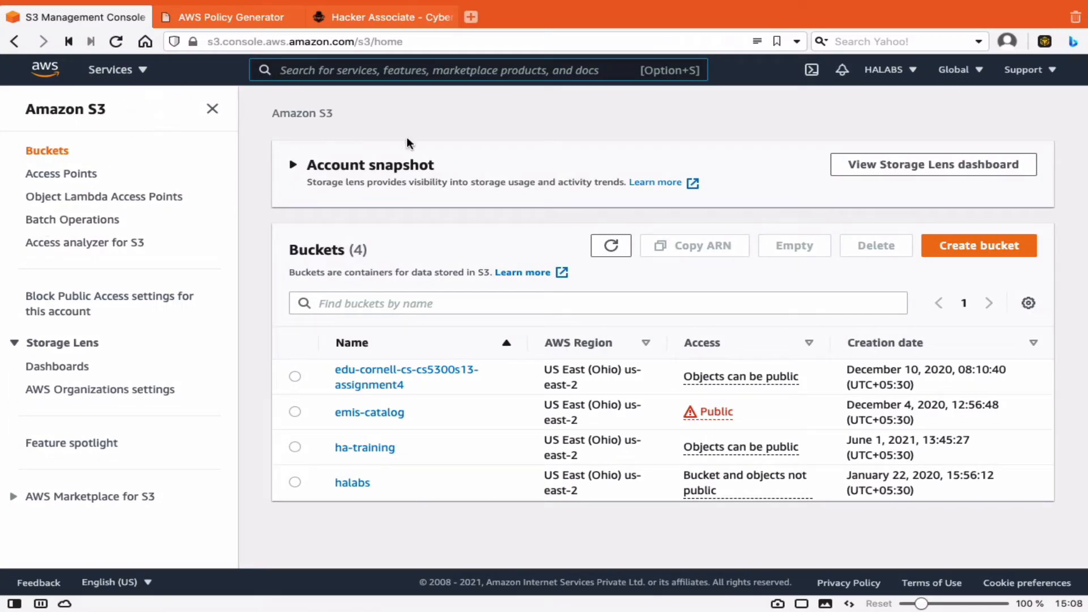
Switch to the desktop and open Finder
key(ctrl+Left)
key(ctrl+Left)
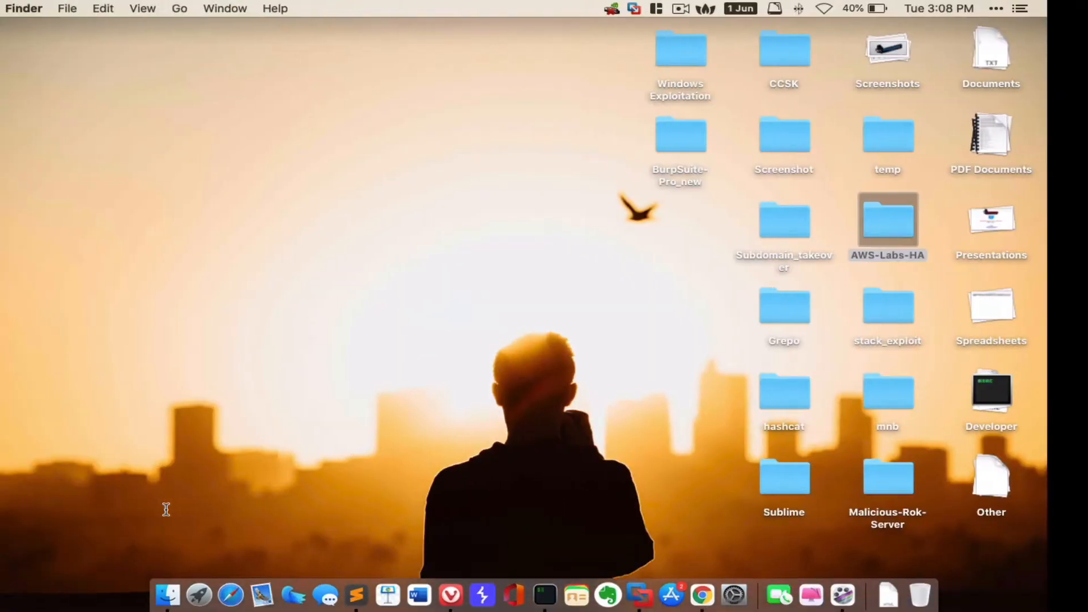
click(168, 595)
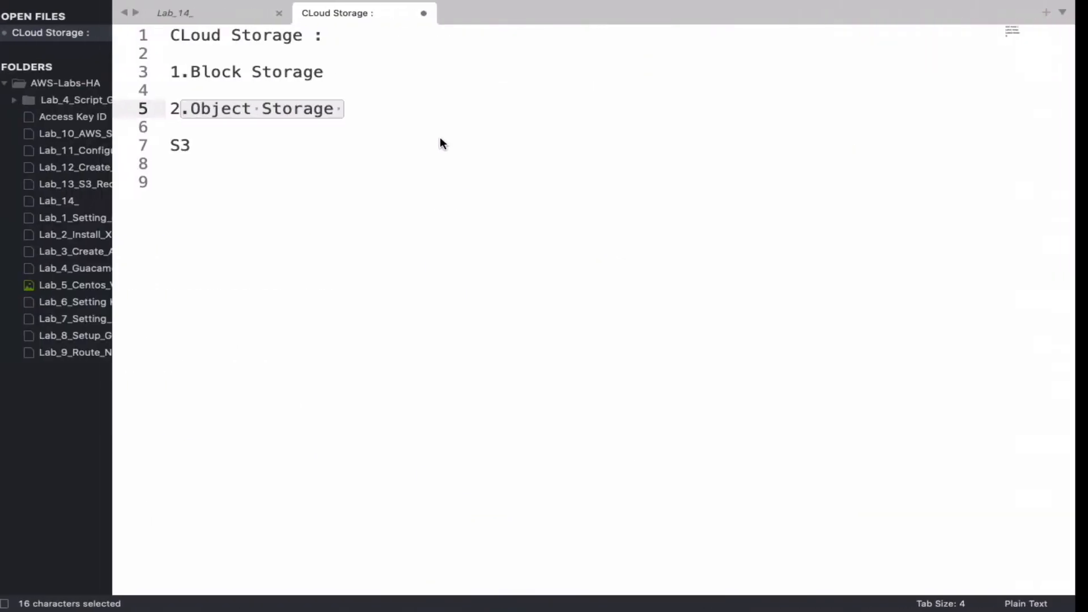
Append ": /dev/sda1" to the Block Storage line in the Sublime Text note
click(403, 72)
text(:)
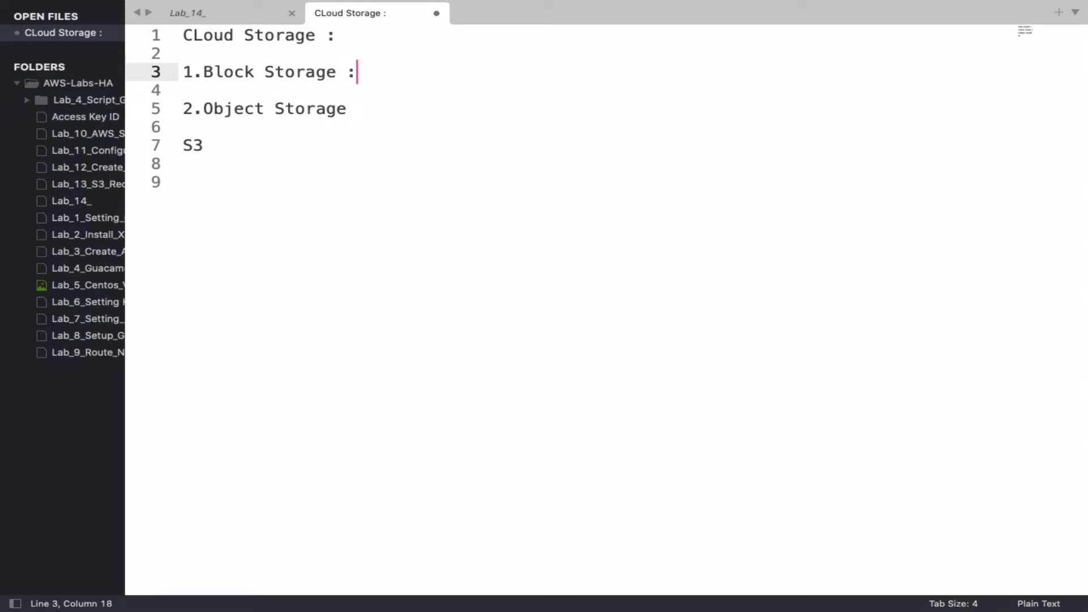
text( /dev/s)
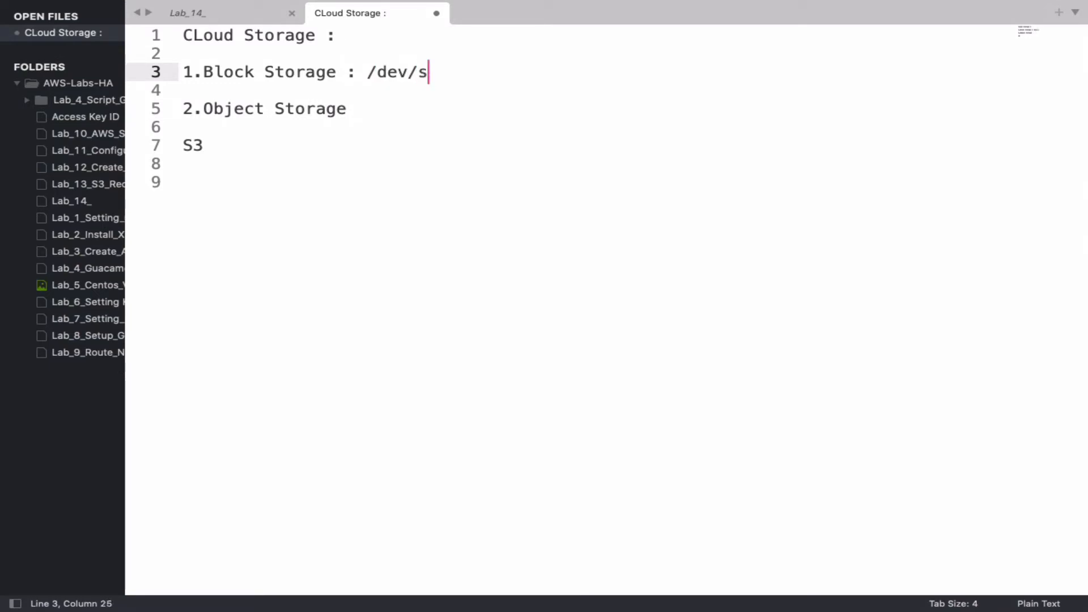
text(da1)
click(306, 215)
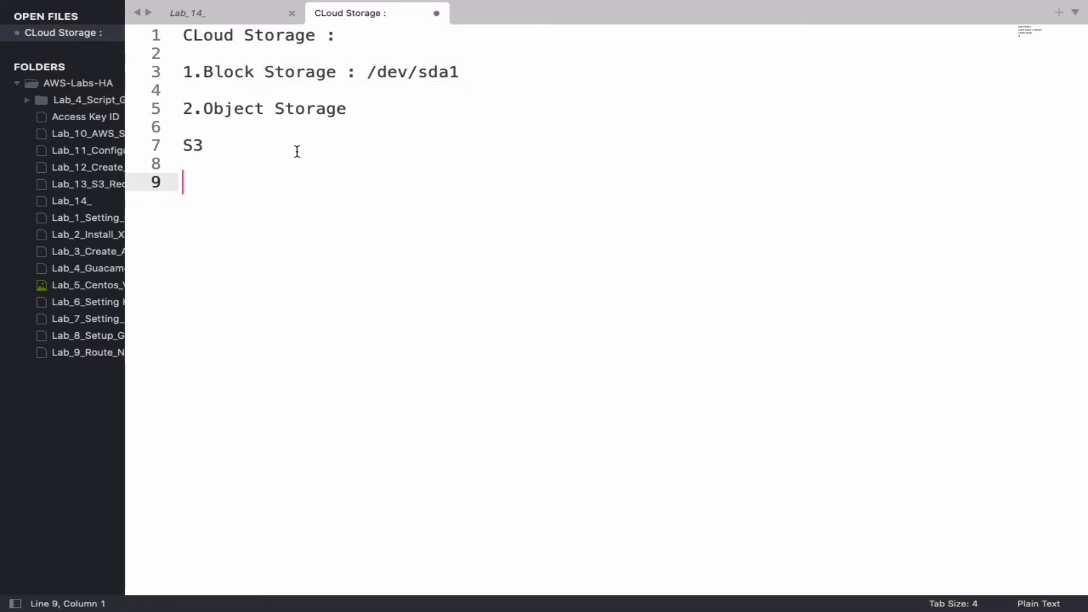
Highlight part of the Object Storage entry, and start creating a new bucket in the browser's S3 console
drag(350, 108, 254, 109)
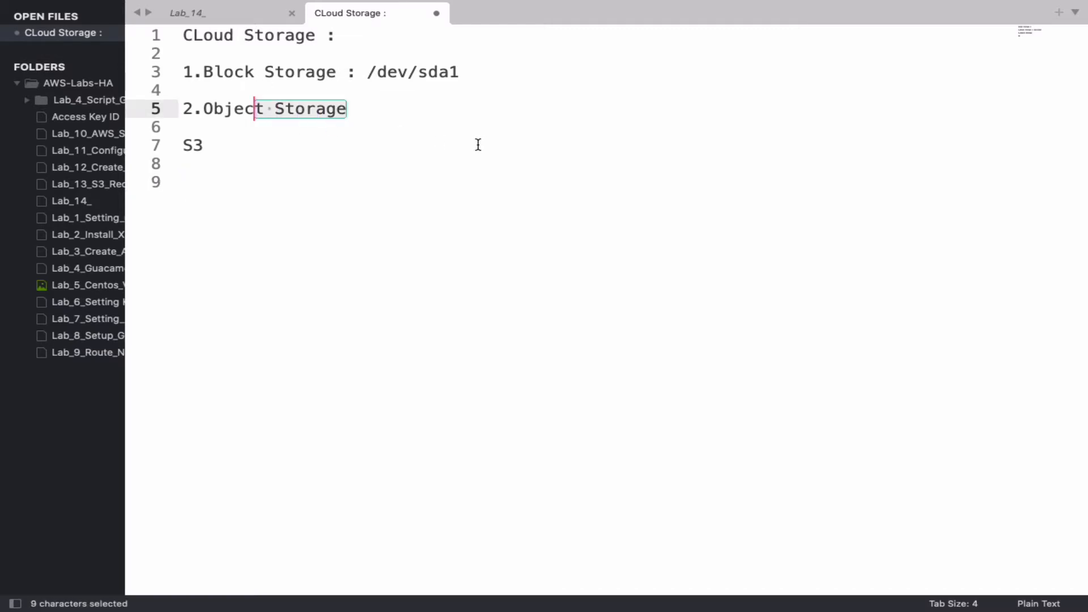
key(ctrl+Right)
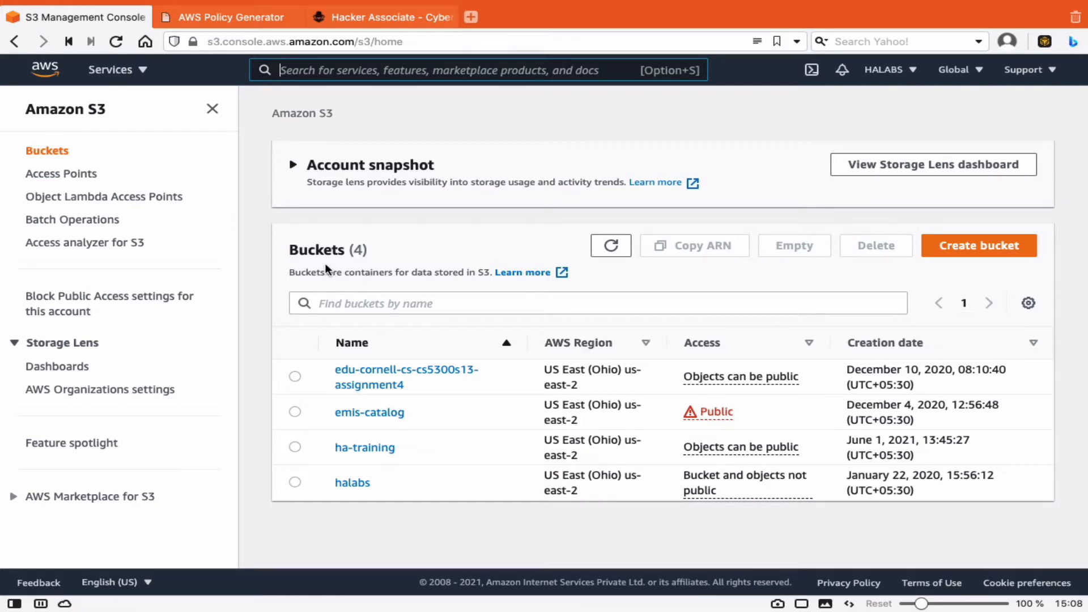
click(963, 252)
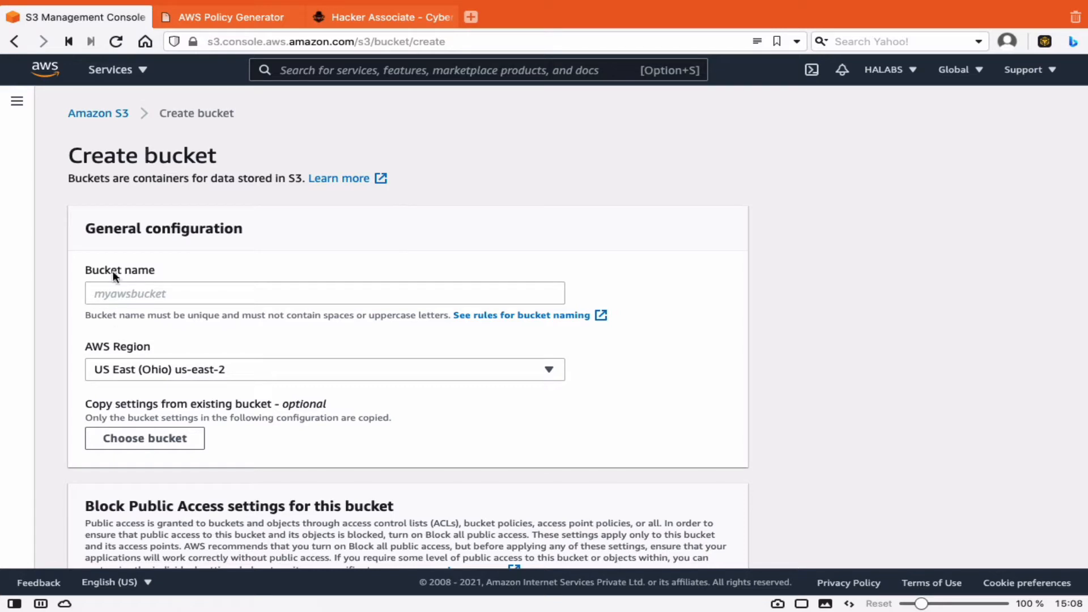
Try to create a bucket named ha-test in the US East (Ohio) us-east-2 region with the default settings
scroll(222, 325, down, 3)
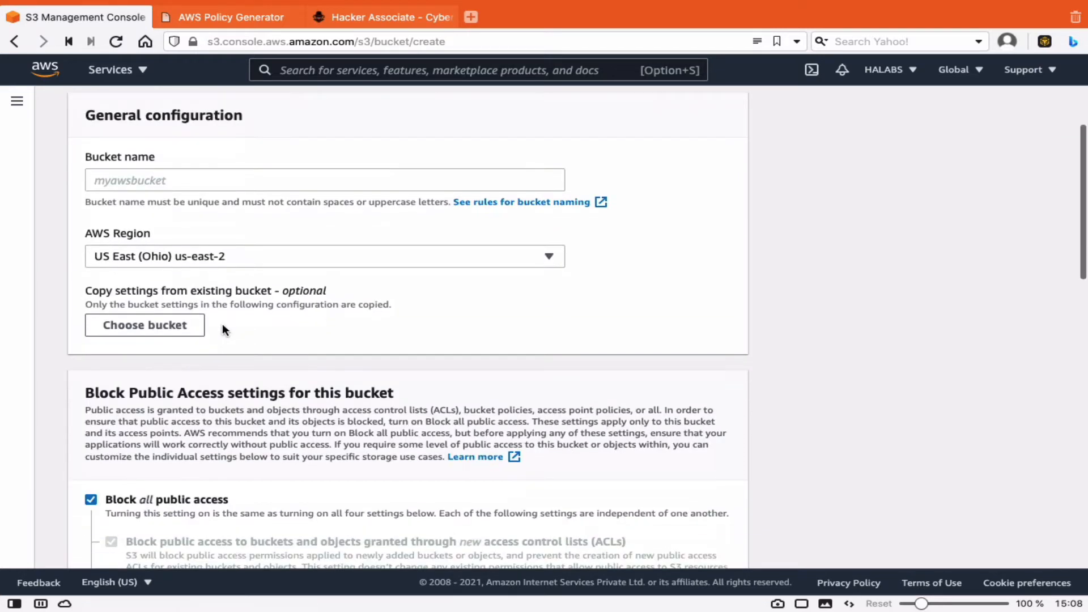
click(128, 181)
text(ha)
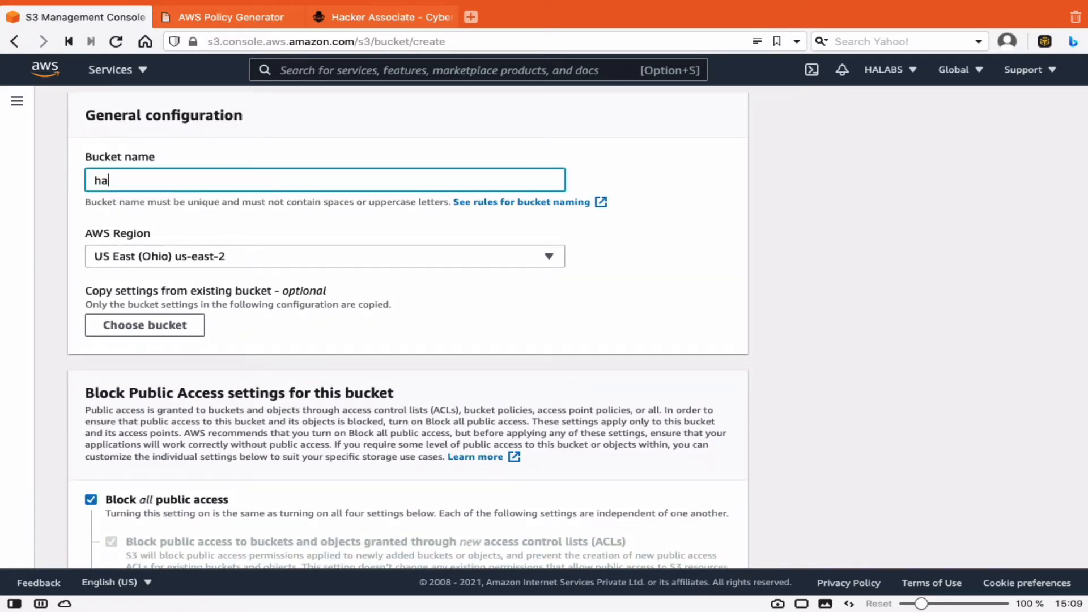
text(-test)
click(311, 261)
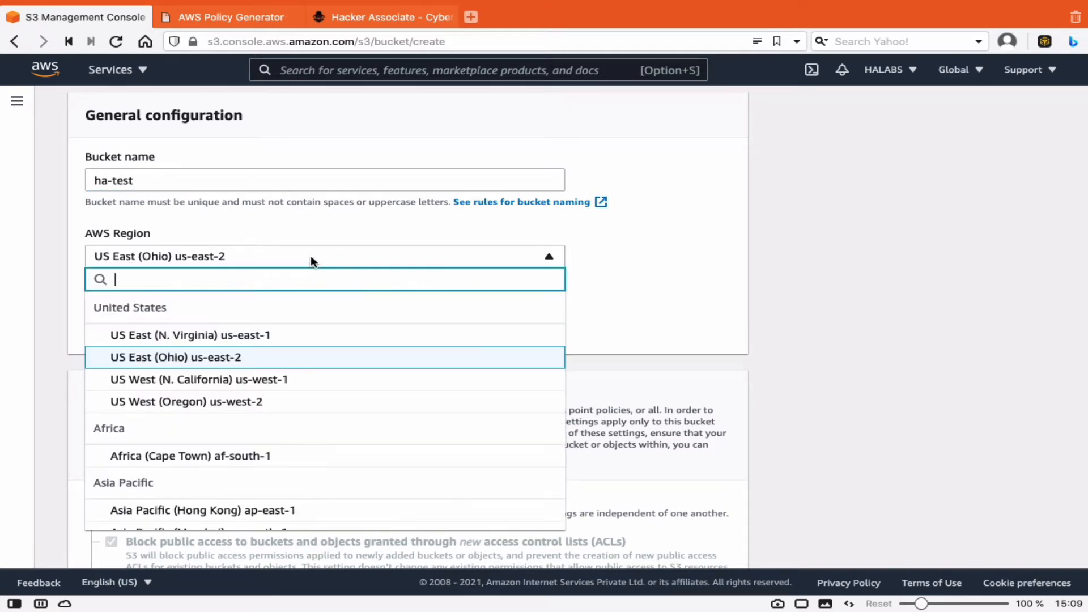
click(641, 300)
scroll(335, 238, down, 7)
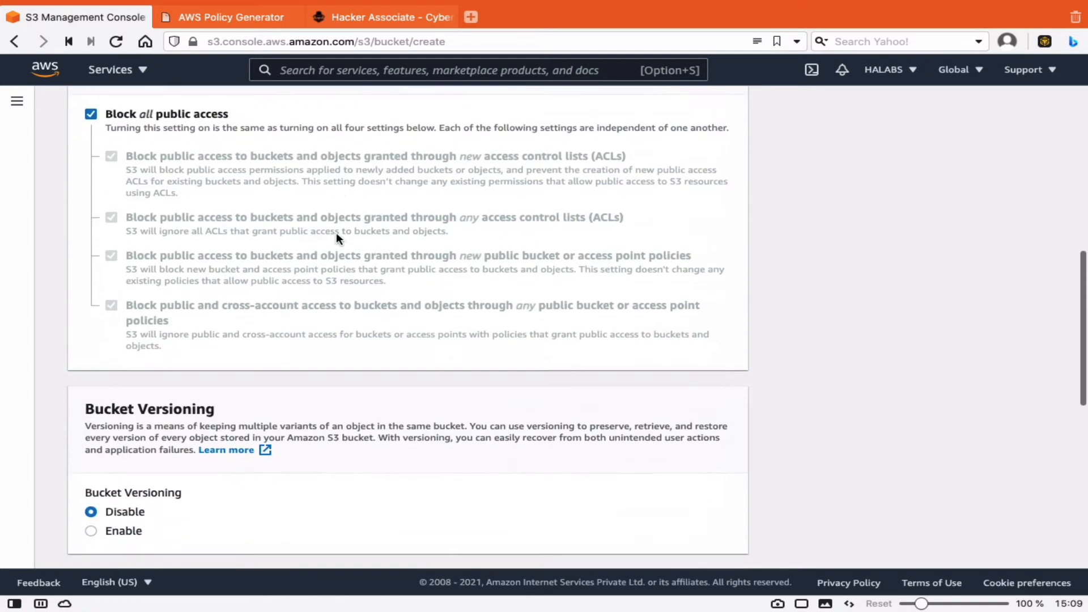
scroll(337, 238, down, 6)
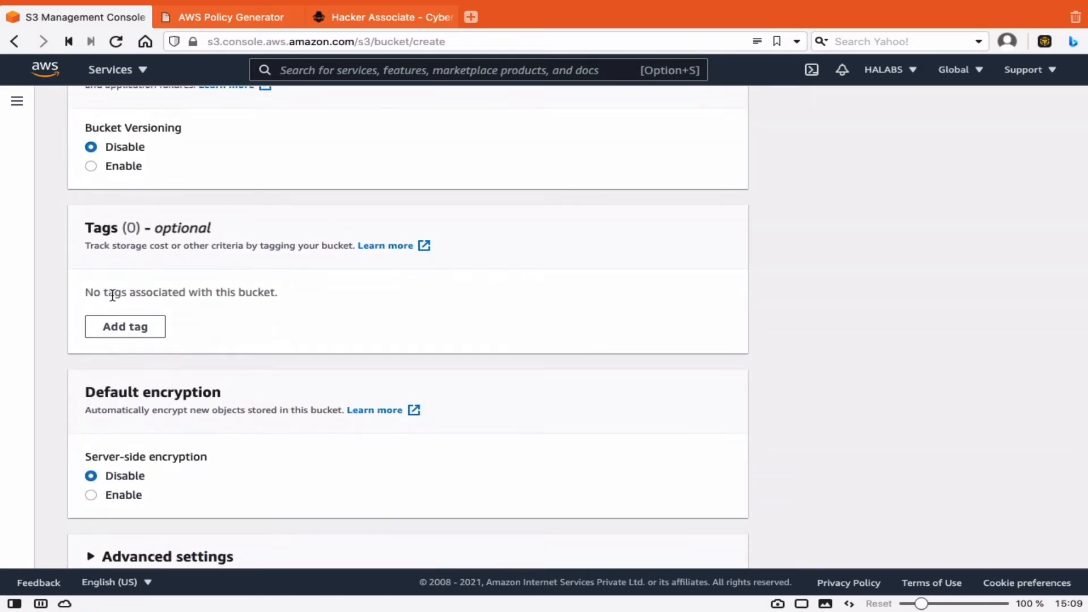
scroll(112, 295, down, 3)
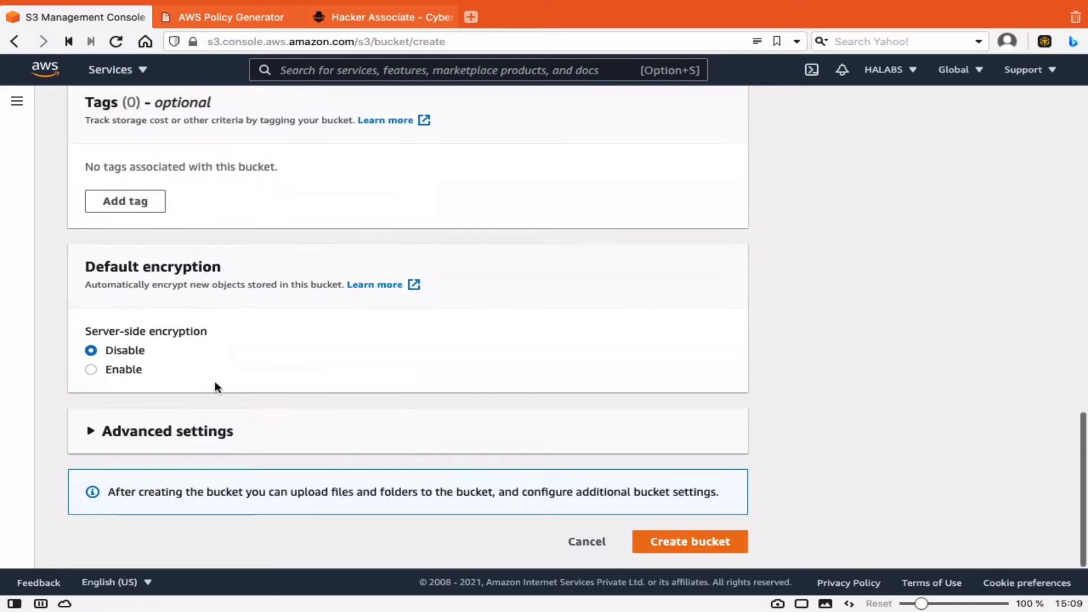
click(692, 546)
Change the bucket name to ha-hack and create the bucket with the default settings
scroll(550, 376, up, 3)
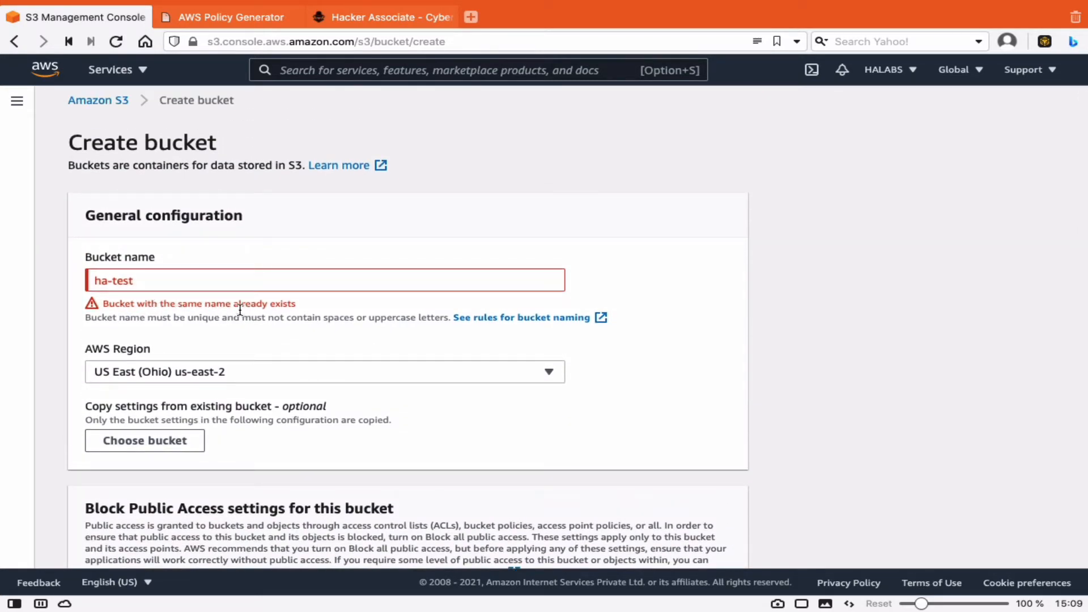
click(161, 282)
key(BackSpace)
key(BackSpace)
key(BackSpace)
key(BackSpace)
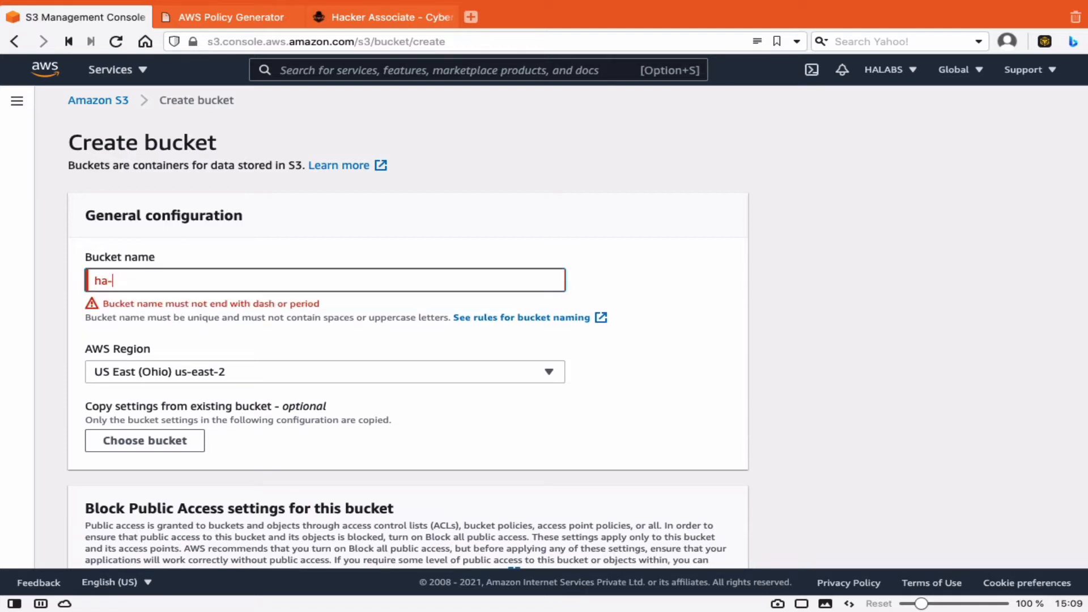
text(hack)
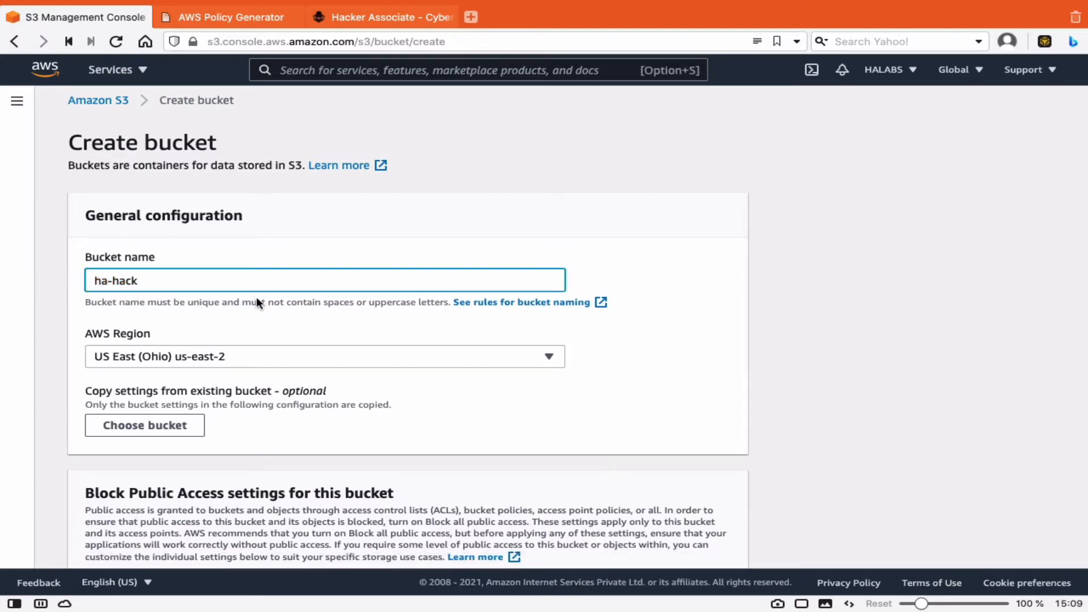
scroll(379, 328, down, 20)
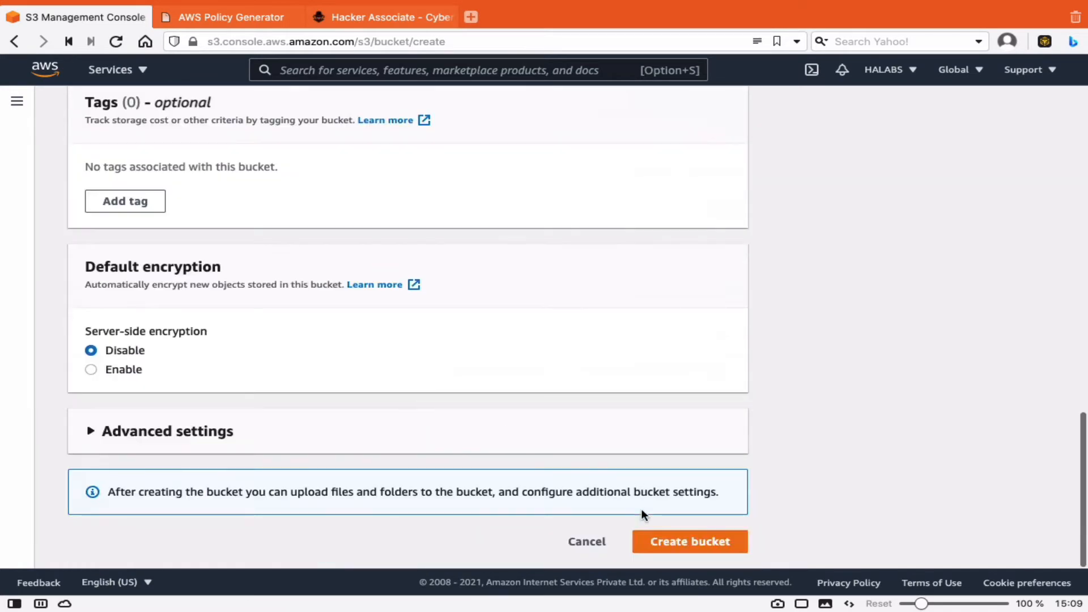
click(661, 542)
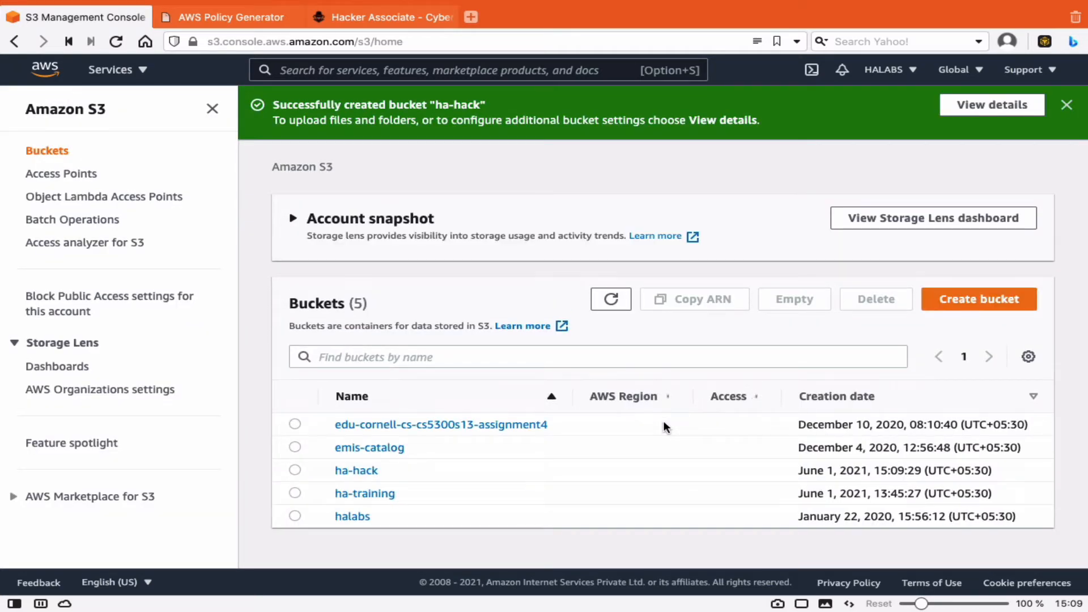
Open the ha-hack bucket from the bucket list
scroll(435, 499, down, 1)
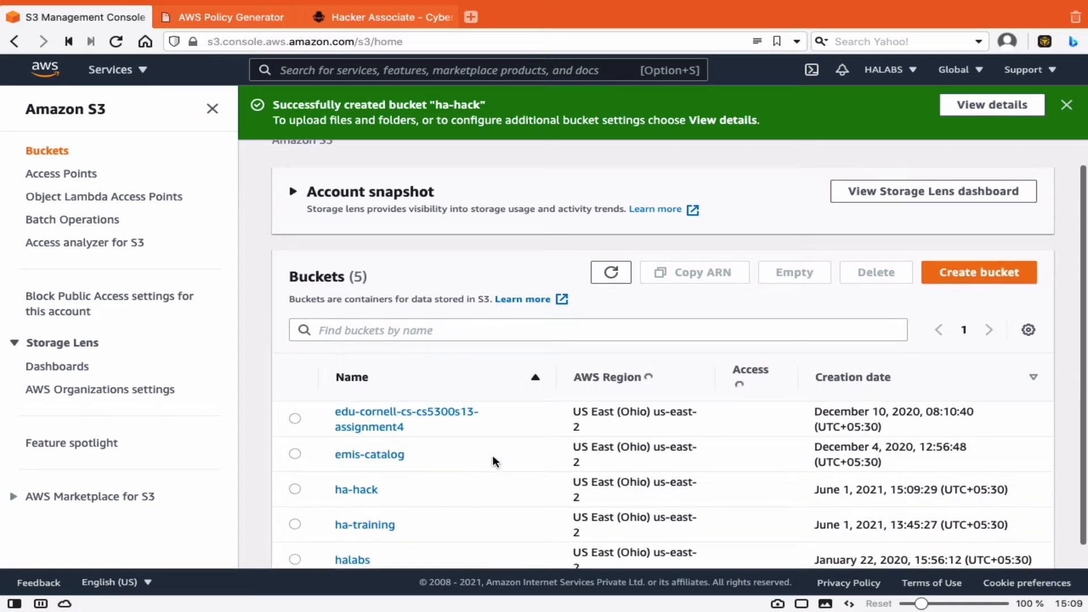
click(357, 491)
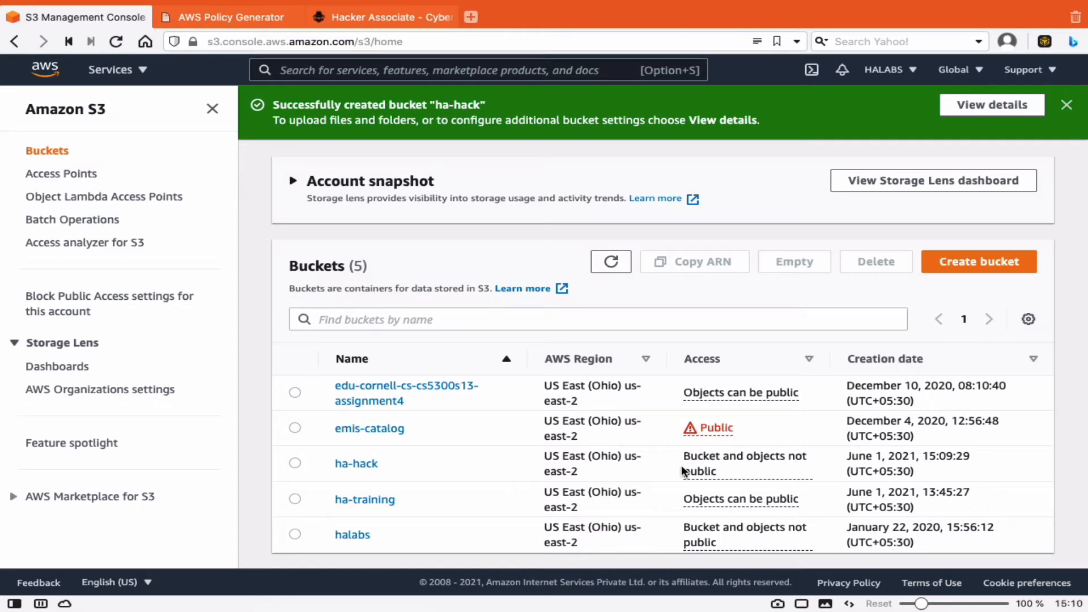
click(358, 465)
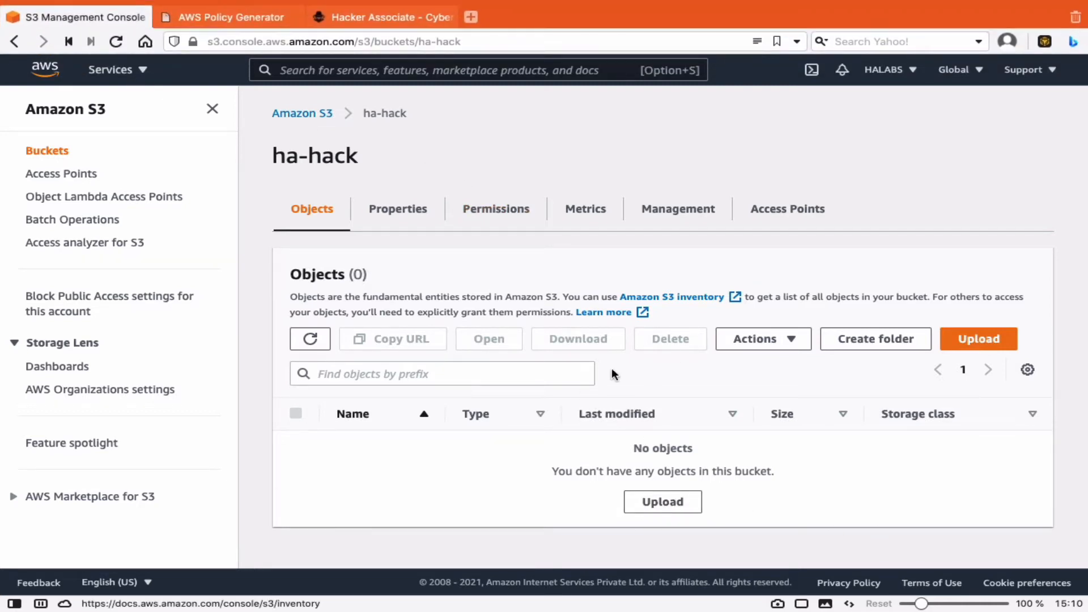
Open the ha-hack bucket's properties, highlight the AWS Region label, and examine the Bucket overview and Bucket Versioning sections
click(406, 215)
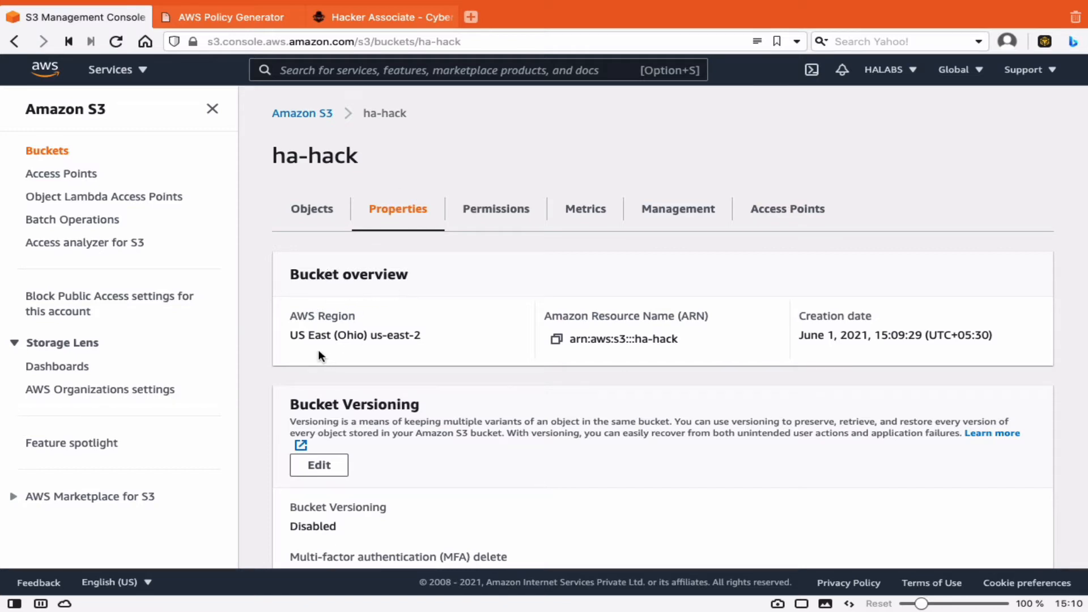
drag(290, 316, 366, 324)
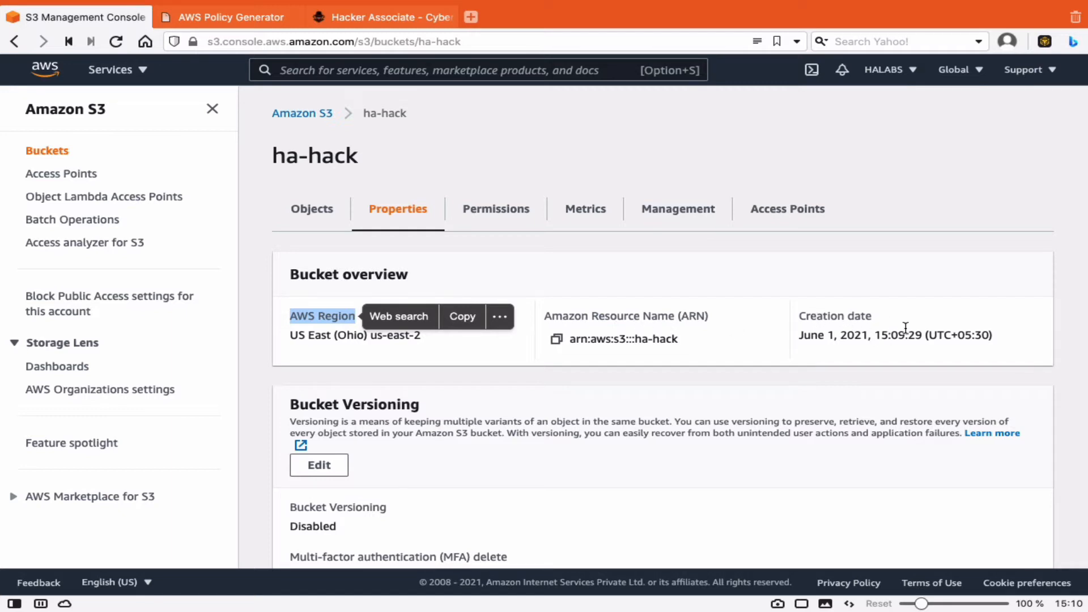
scroll(892, 340, down, 3)
click(747, 315)
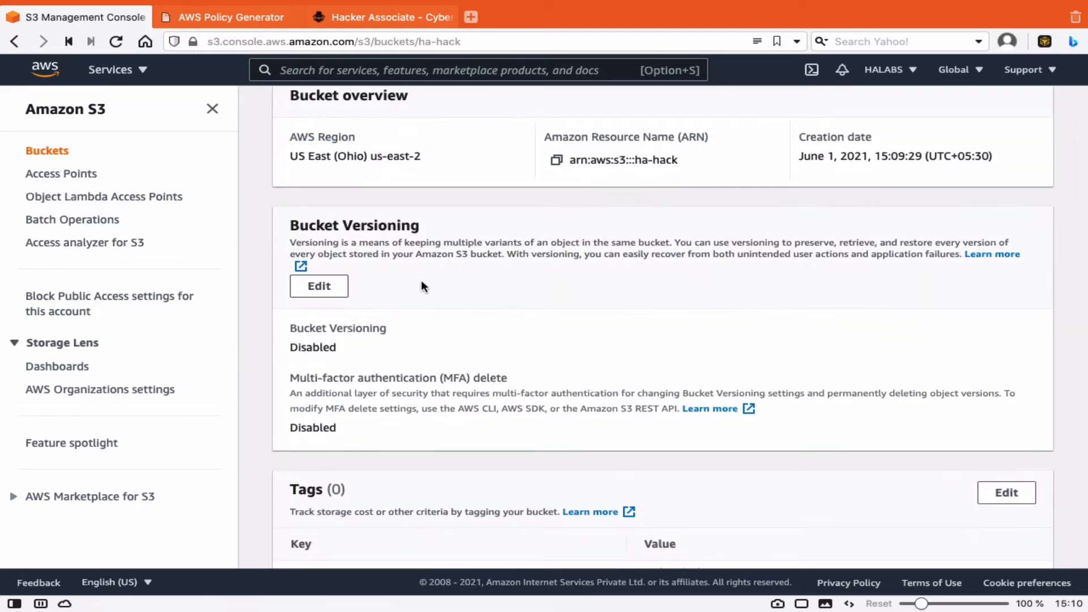
scroll(420, 283, down, 1)
scroll(422, 284, up, 2)
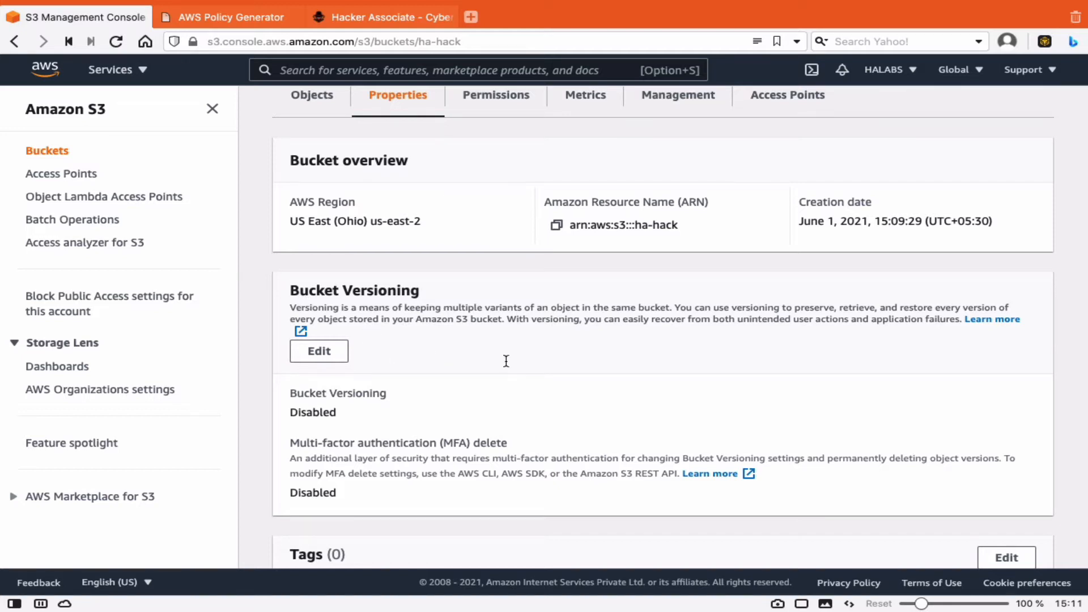
Preview the key types for server-side encryption in the bucket's default encryption settings and discard the change
scroll(749, 506, down, 3)
scroll(750, 506, down, 3)
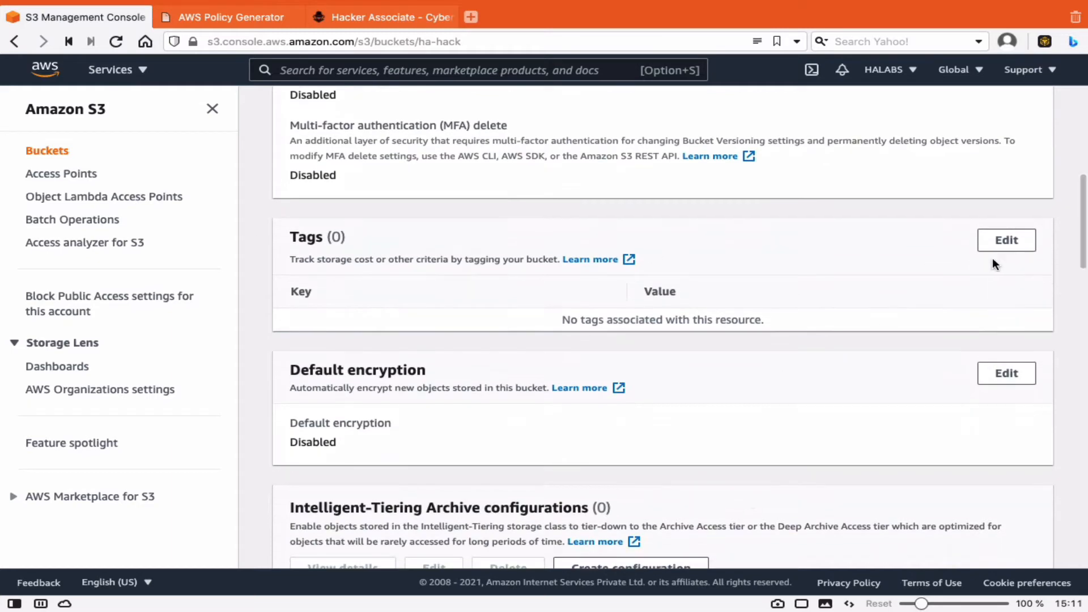
scroll(716, 344, down, 3)
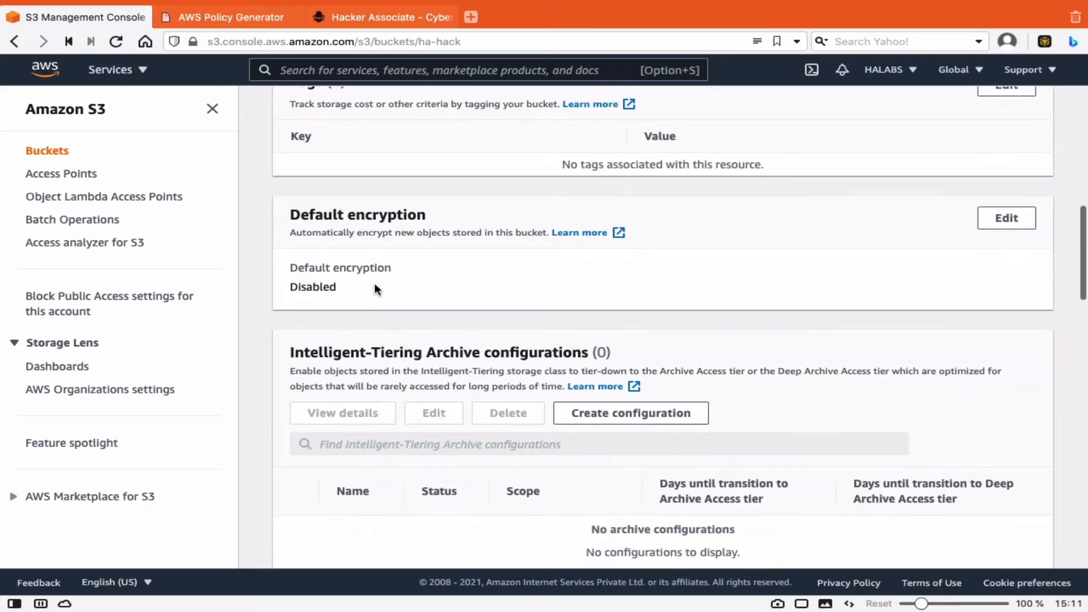
click(1015, 226)
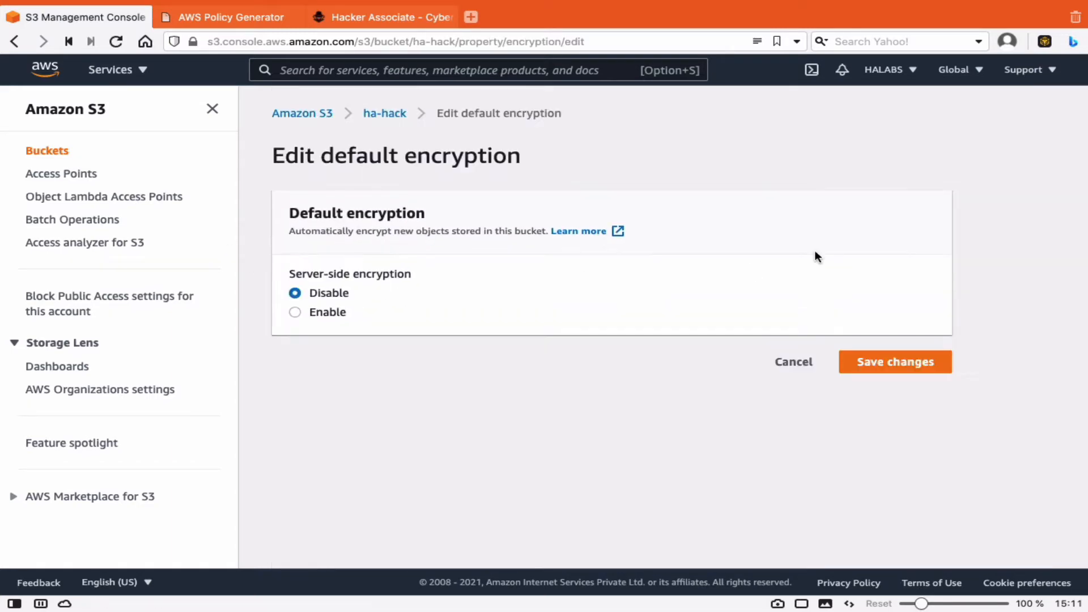
click(324, 315)
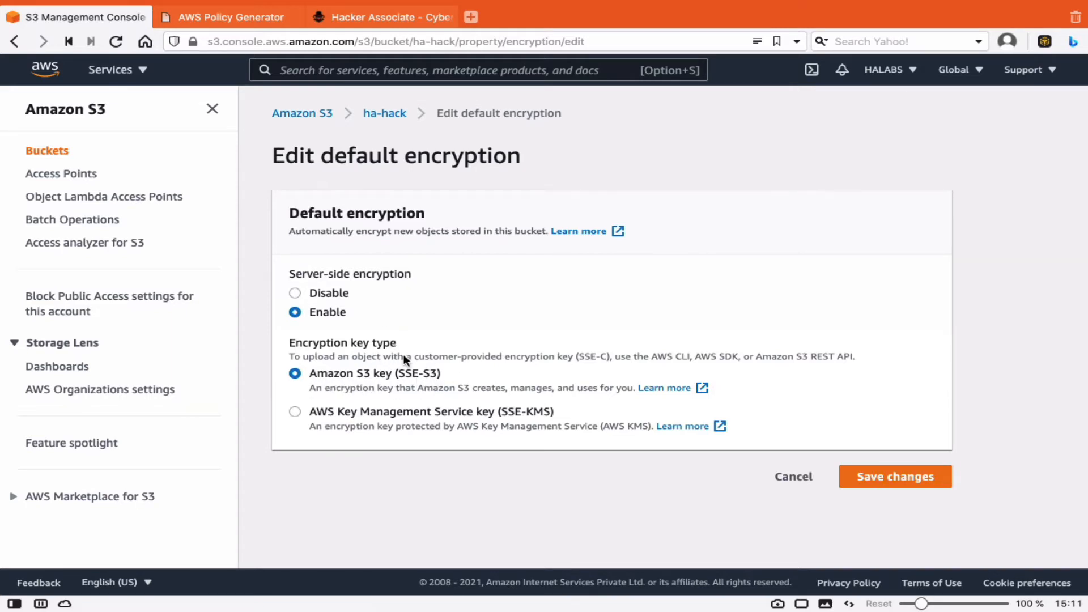
click(793, 476)
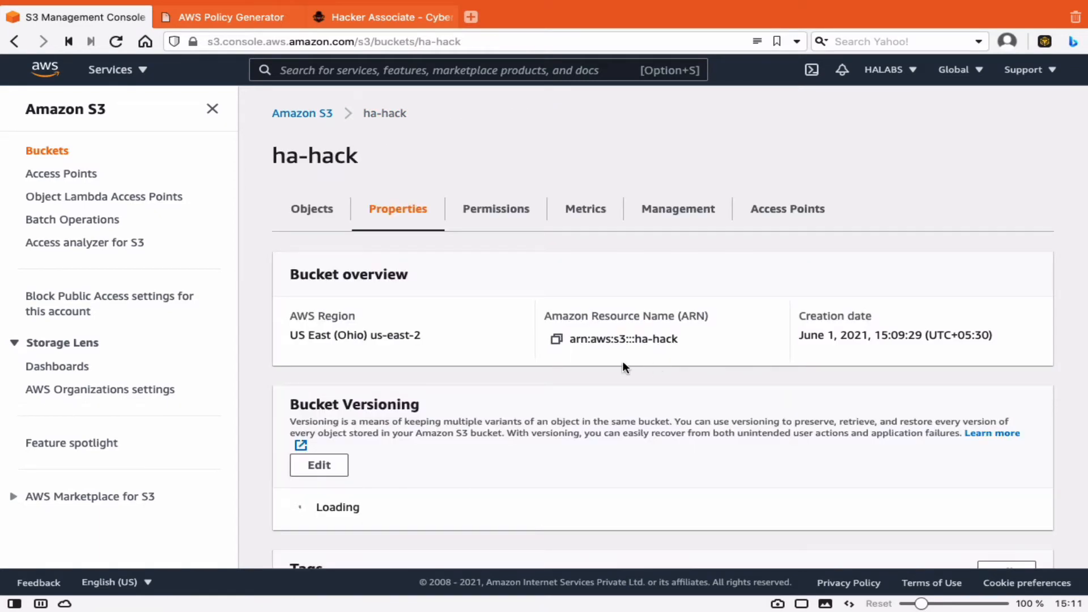
Examine the ha-hack bucket's remaining properties, from tags and default encryption through server access logging, Object Lock and static website hosting
scroll(620, 362, down, 3)
scroll(620, 369, down, 3)
scroll(620, 367, down, 6)
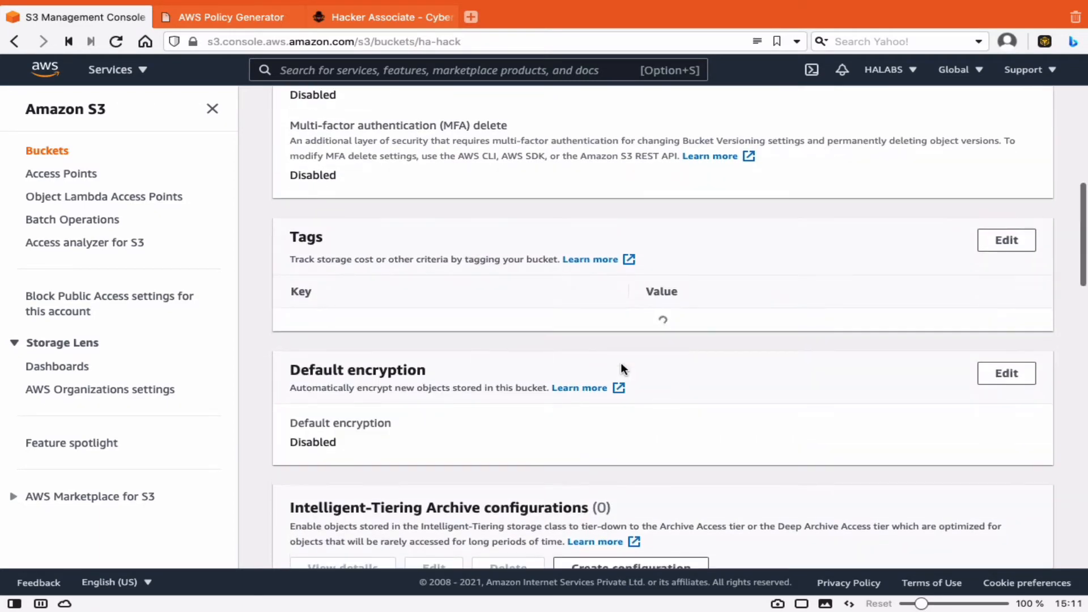
scroll(622, 367, up, 10)
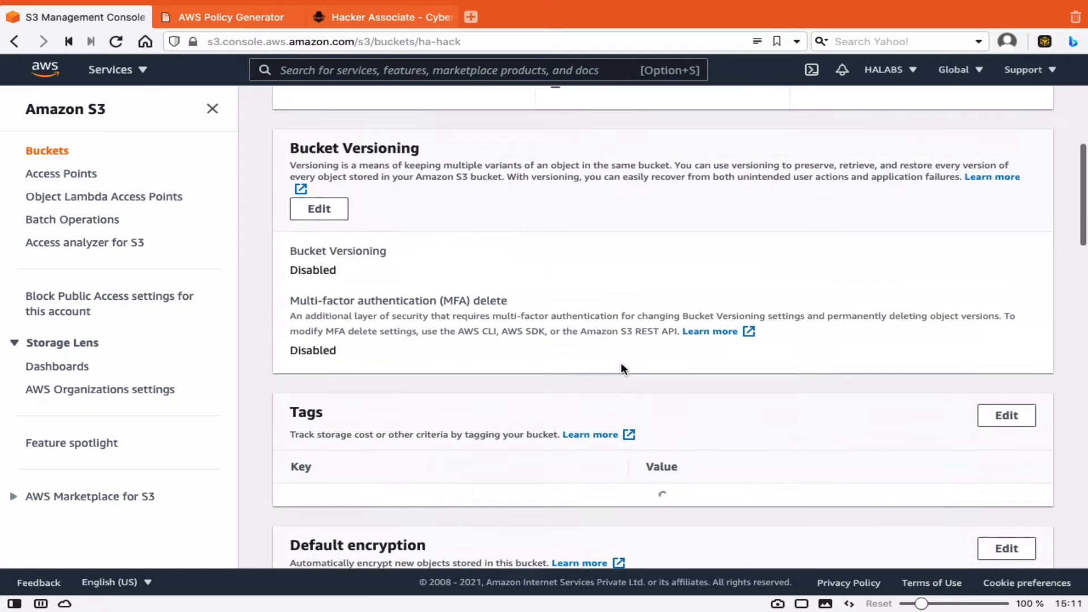
scroll(621, 368, down, 8)
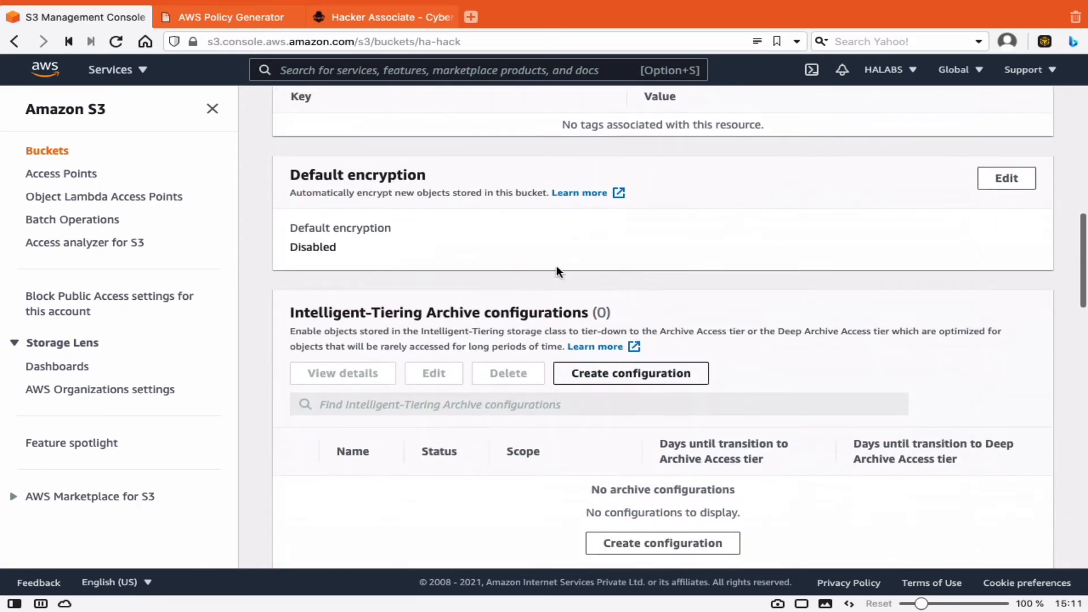
scroll(340, 210, down, 1)
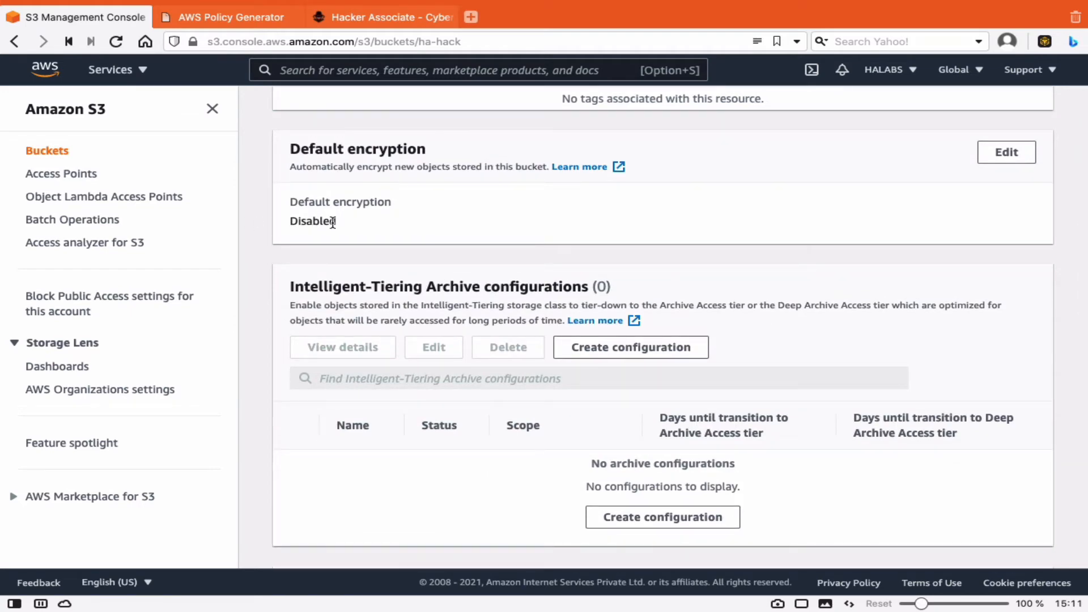
scroll(454, 278, down, 7)
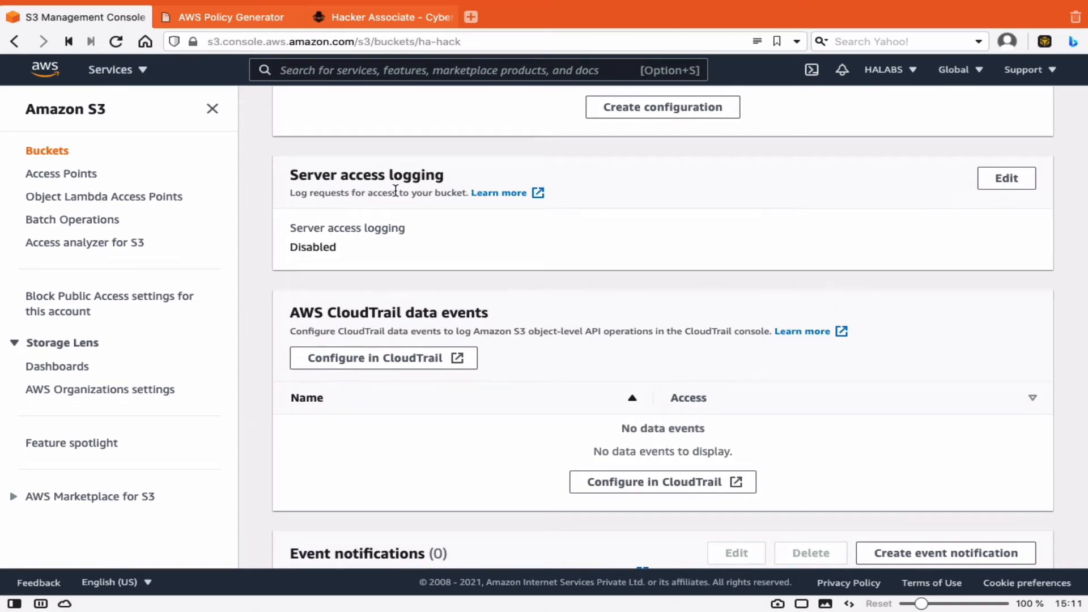
scroll(399, 263, down, 11)
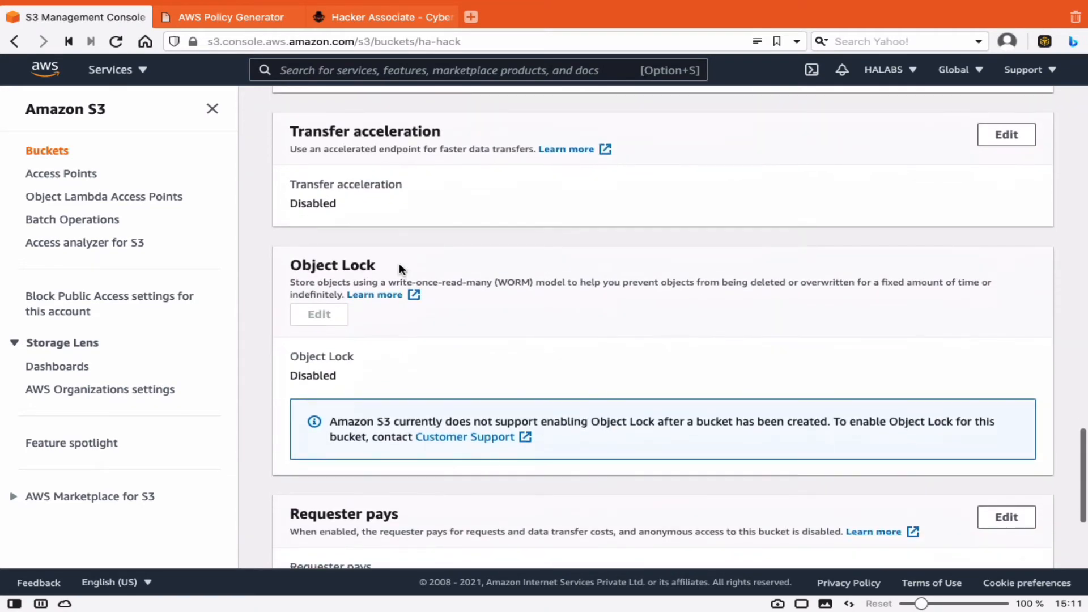
scroll(399, 266, down, 4)
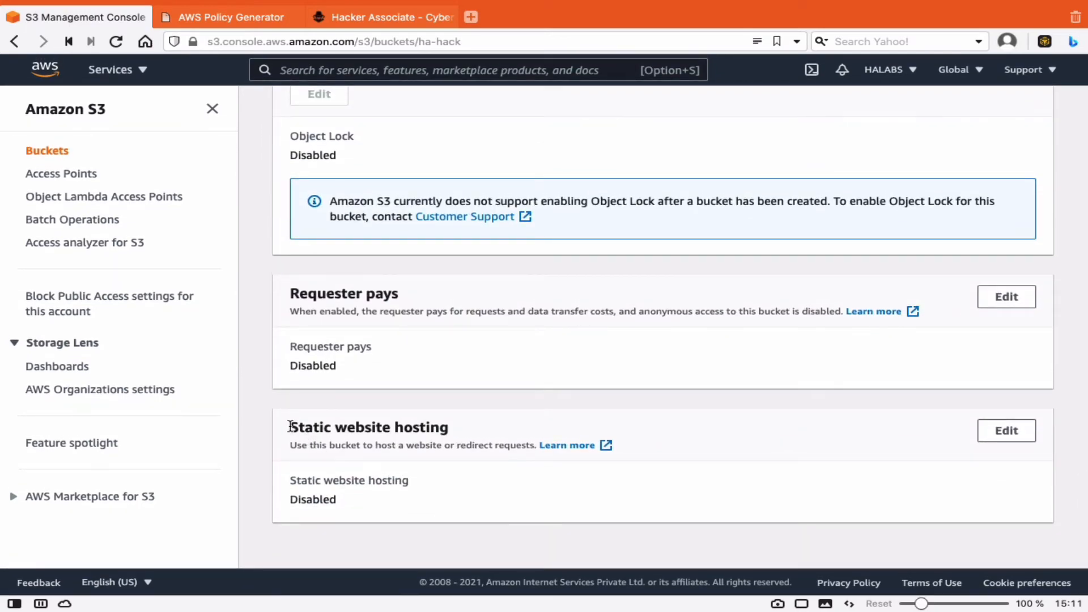
Highlight the Static website hosting heading in the properties and return to the ha-hack bucket's object list
drag(290, 426, 453, 426)
scroll(453, 425, up, 10)
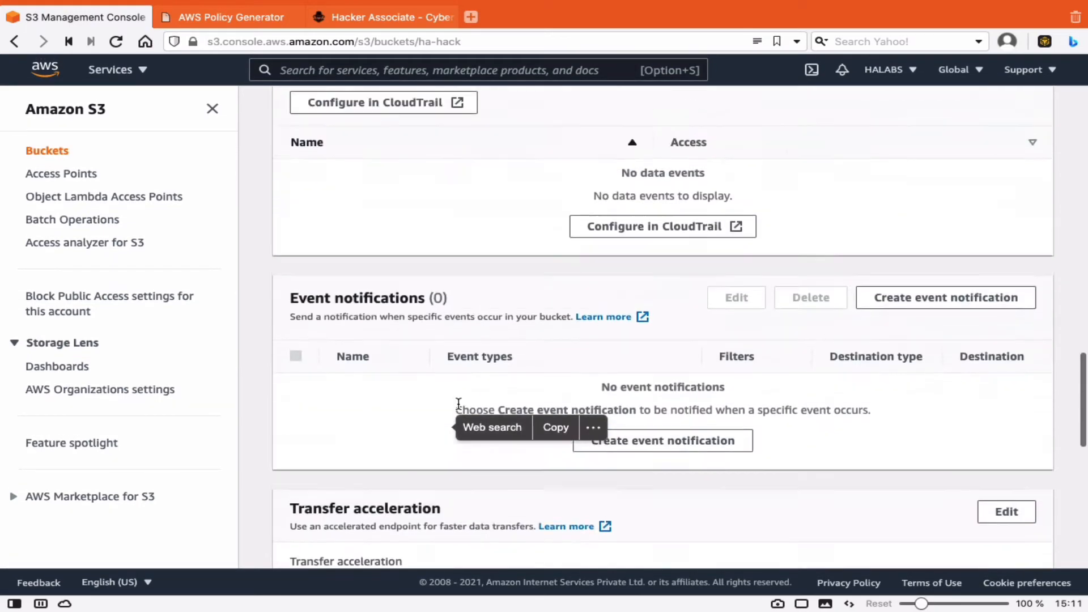
scroll(459, 405, down, 10)
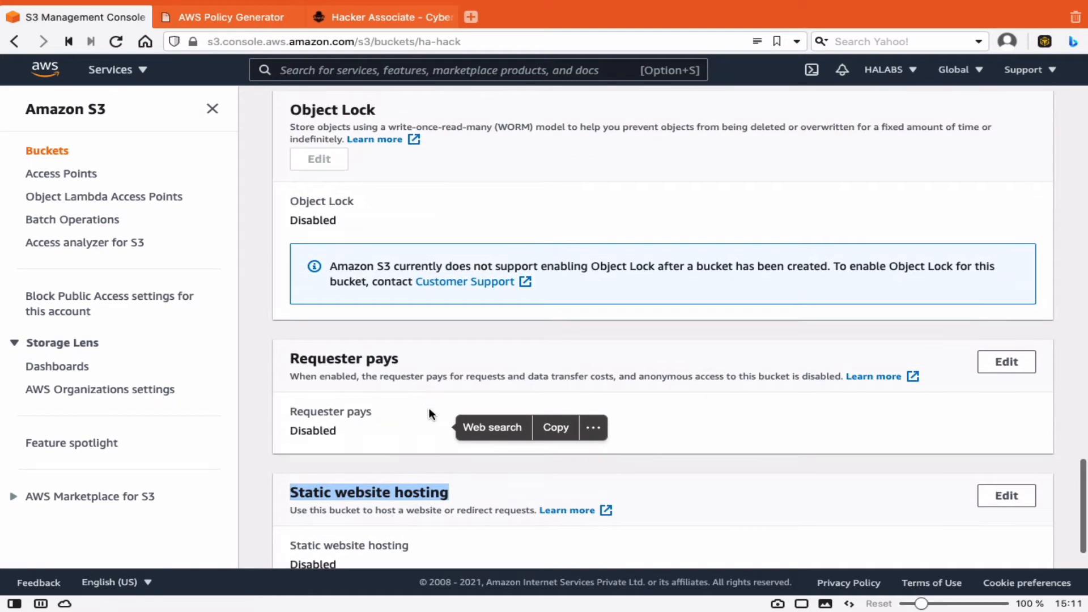
scroll(428, 406, down, 2)
click(327, 449)
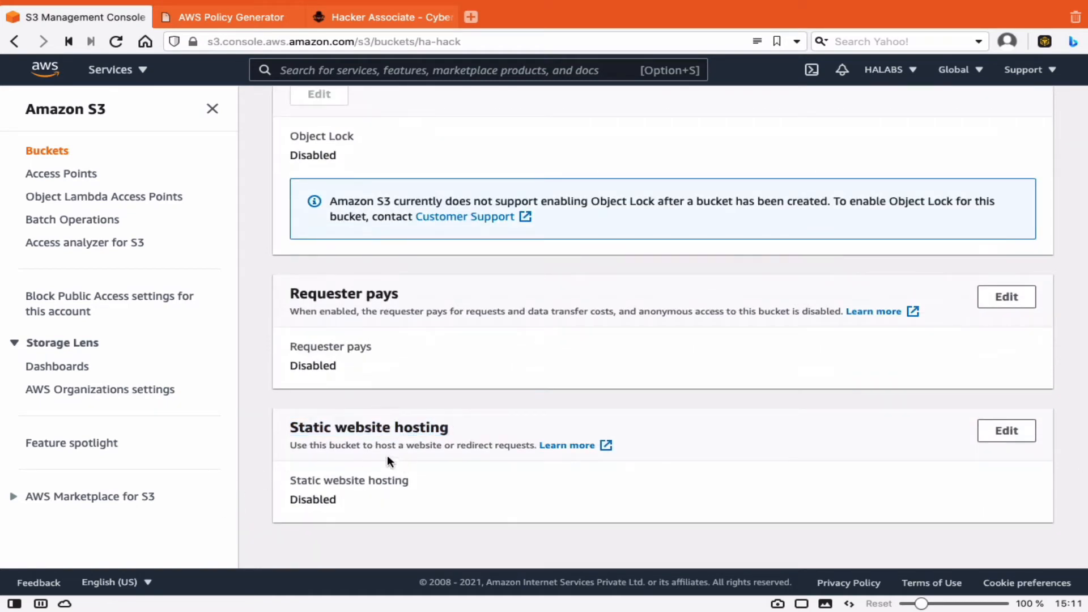
drag(289, 428, 235, 425)
scroll(466, 451, up, 20)
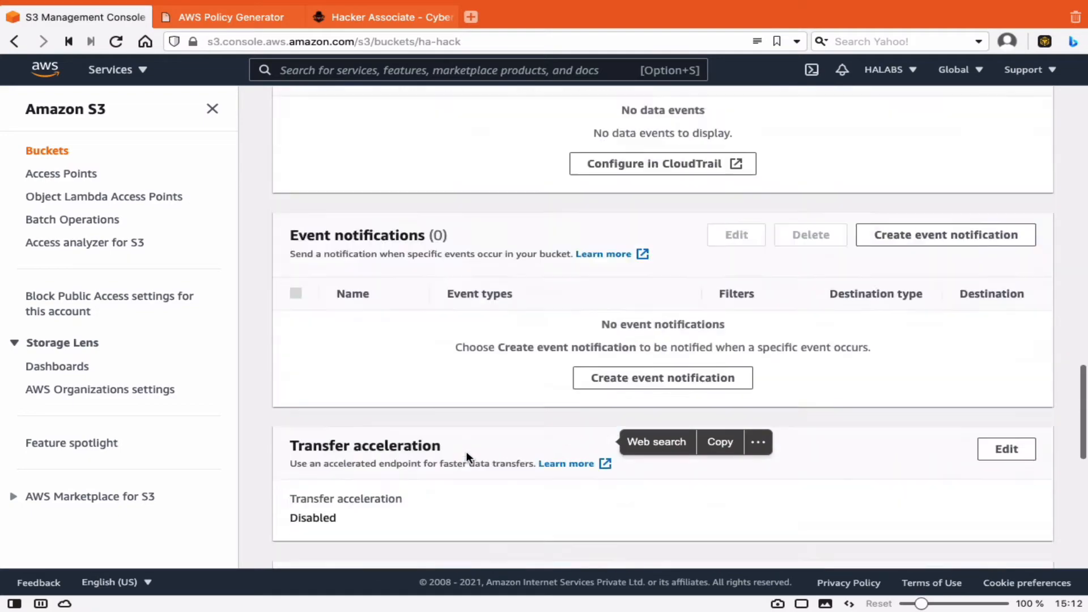
click(319, 215)
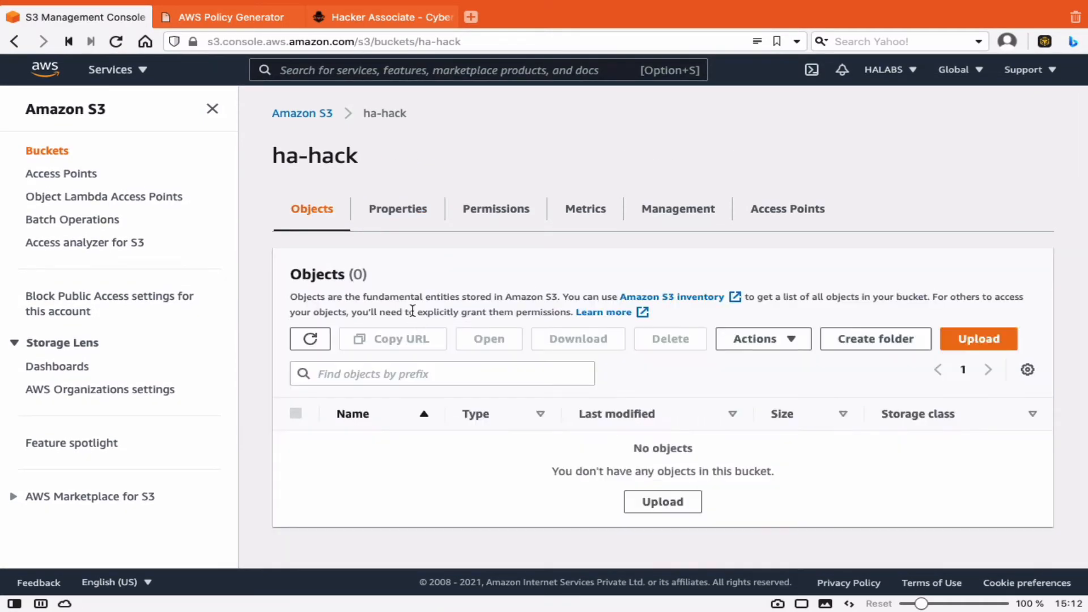
Leave the S3 console for the desktop, search the installed applications for "brack", launch Brackets and expand its window to full screen
key(ctrl+Left)
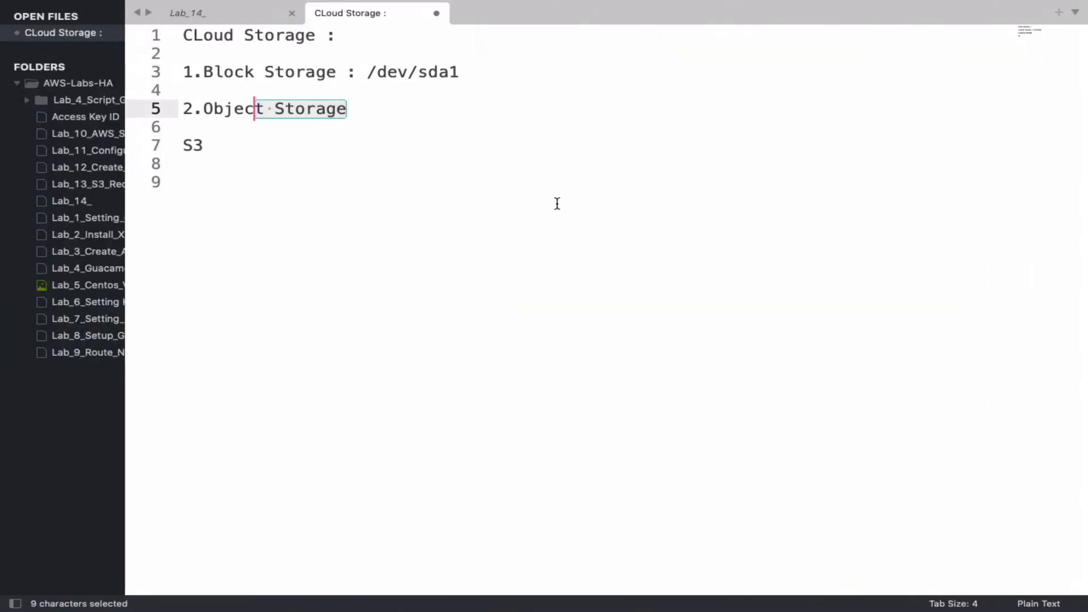
key(ctrl+Left)
key(ctrl+Left)
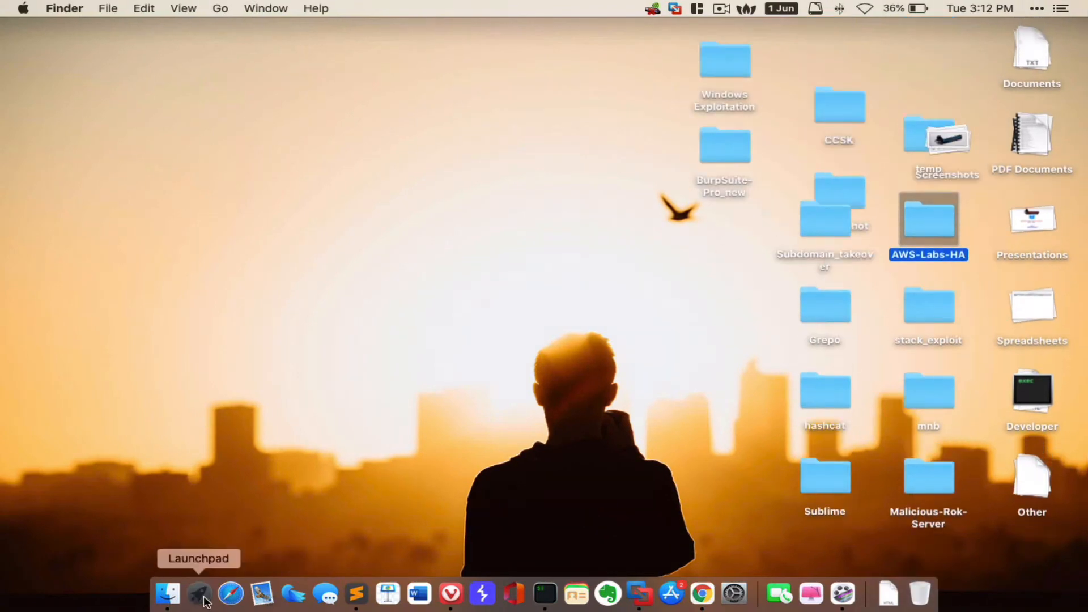
click(199, 592)
click(548, 27)
text(b)
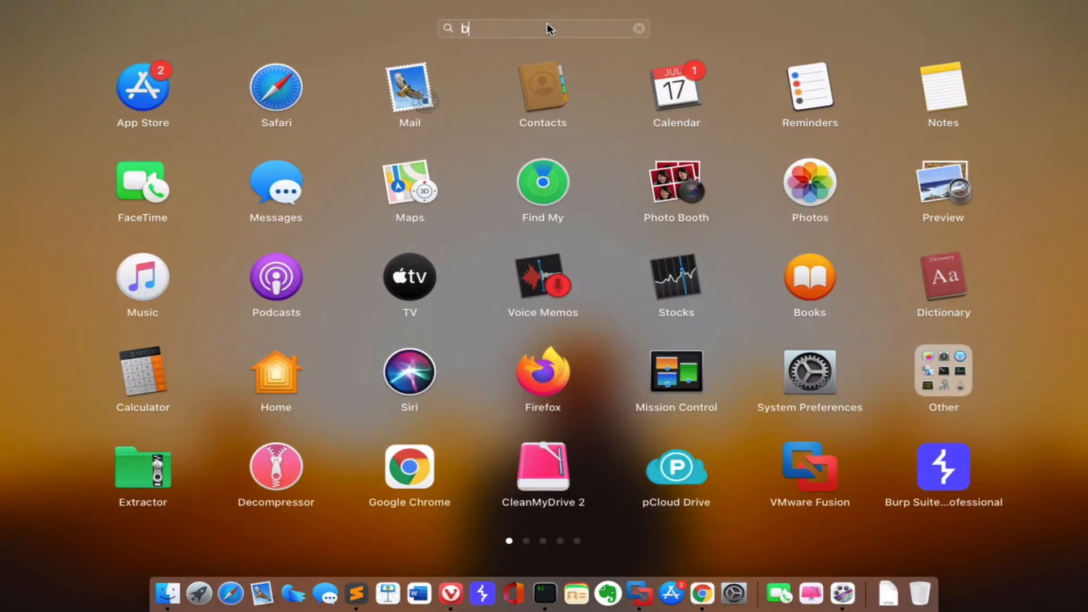
text(rack)
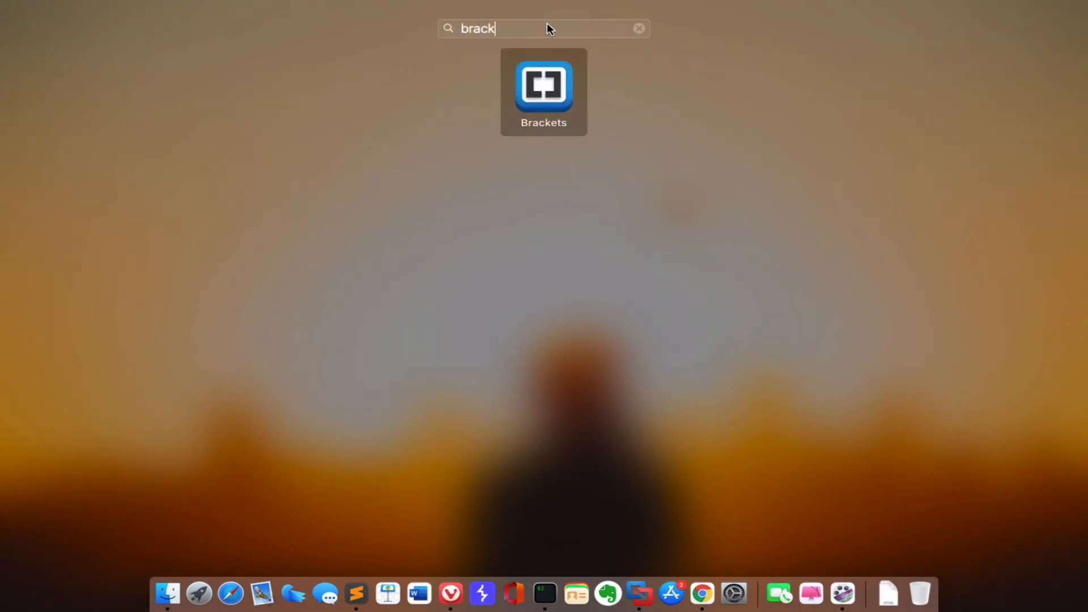
key(Return)
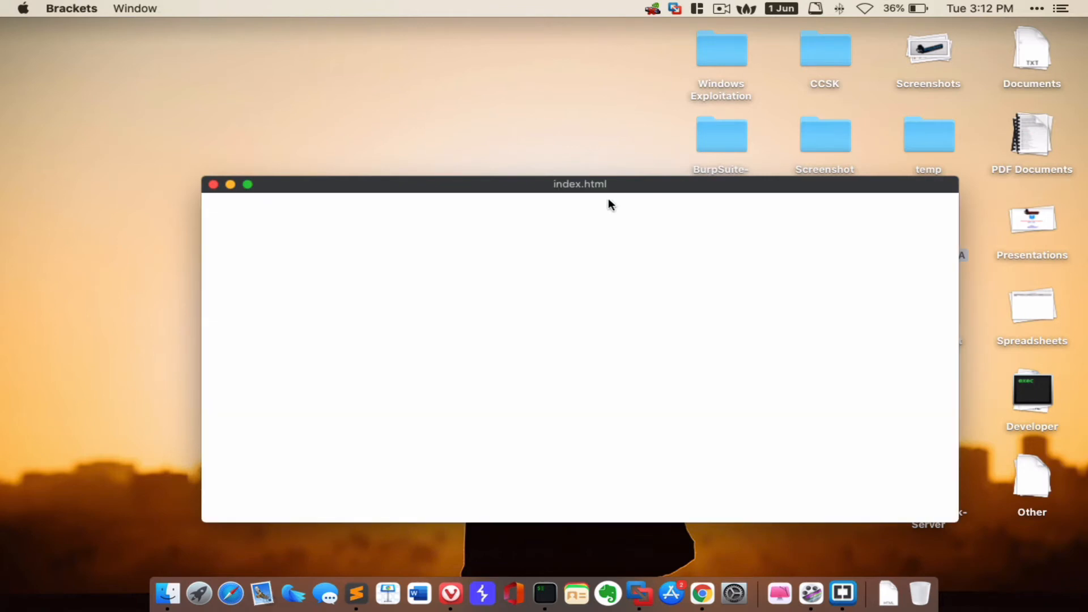
click(248, 184)
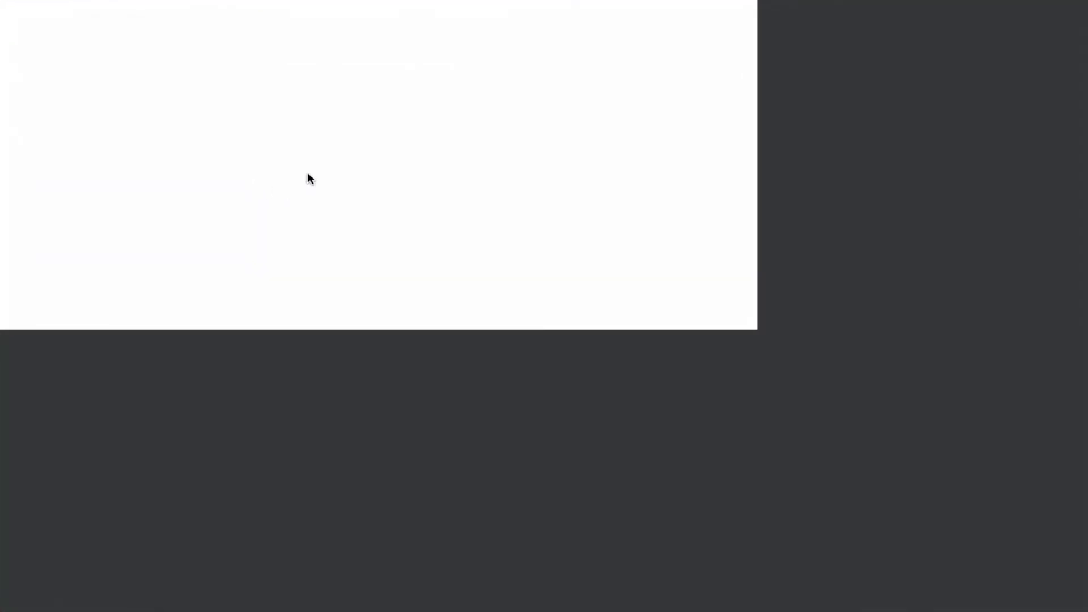
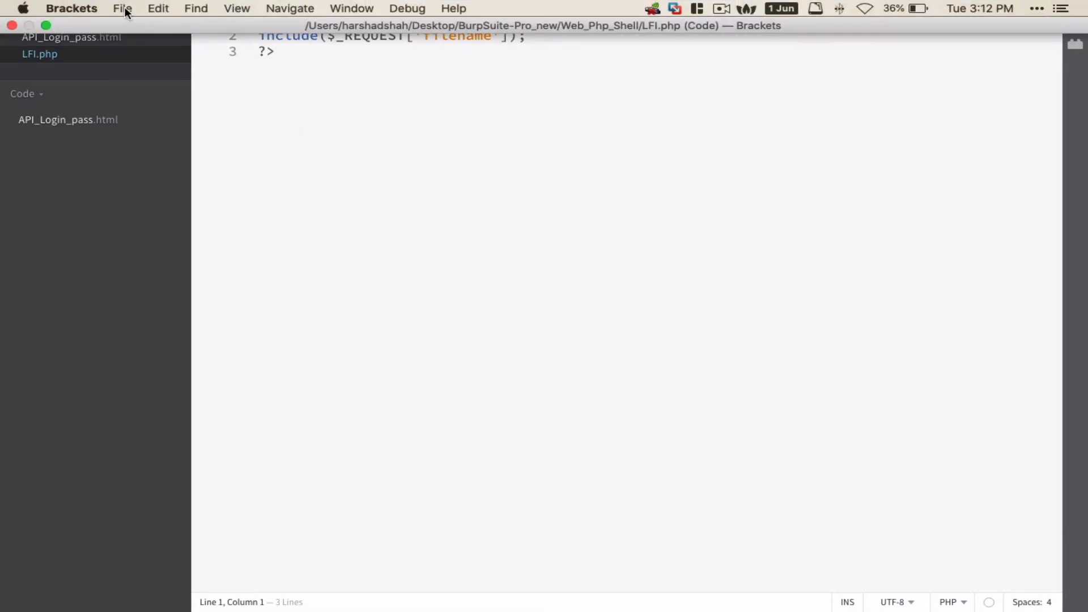
Create a new file containing an opening <html> tag and the line <title>Hacker Associate</title>
click(123, 9)
click(128, 26)
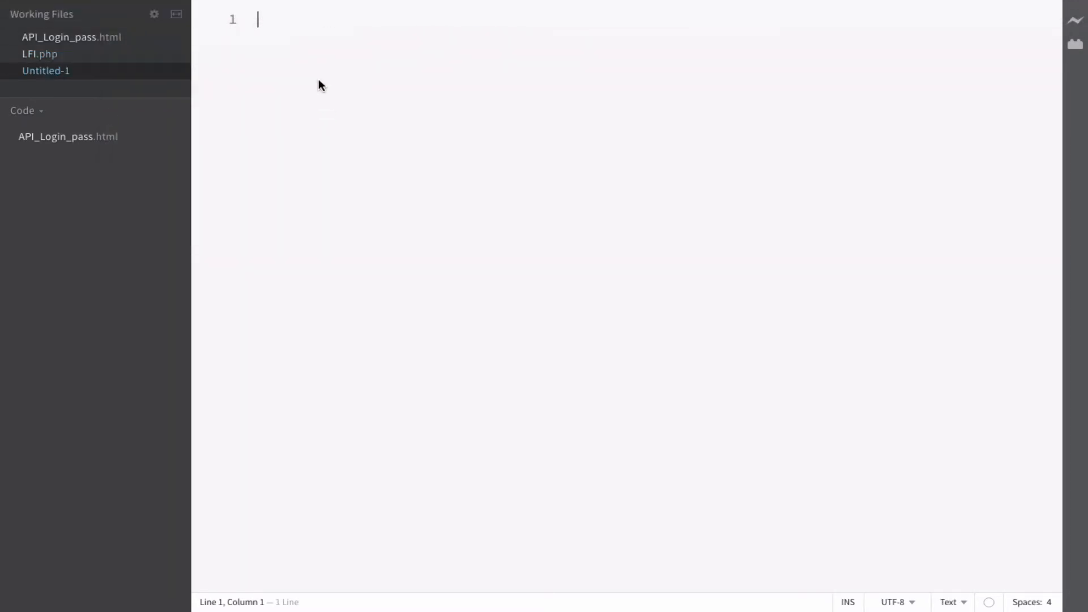
text(<htnl)
key(BackSpace)
key(BackSpace)
text(ml>)
key(Return)
key(Return)
text(<title)
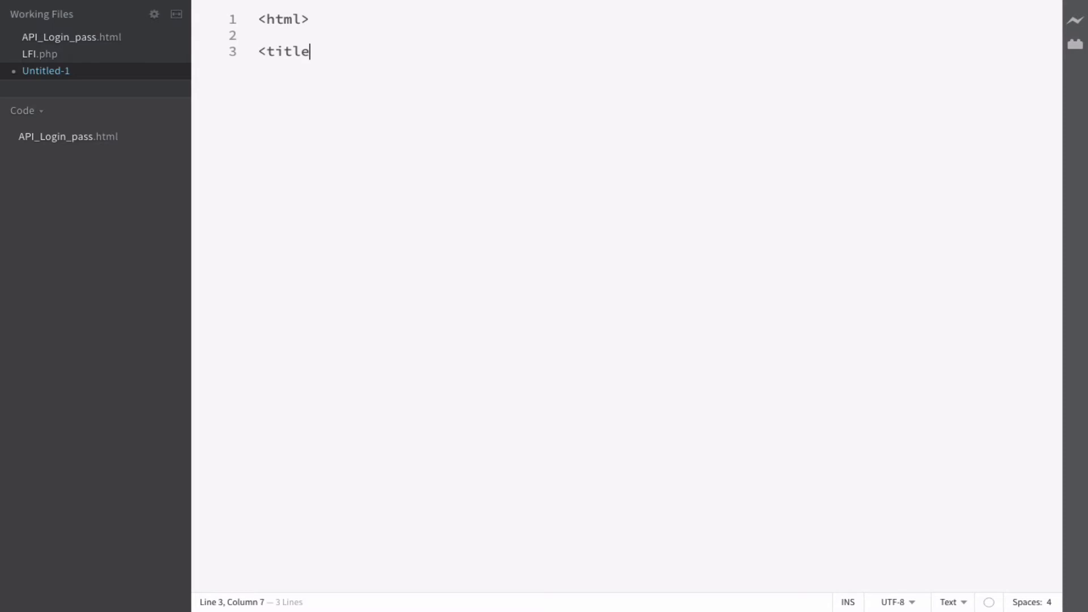
text(>Hacker As)
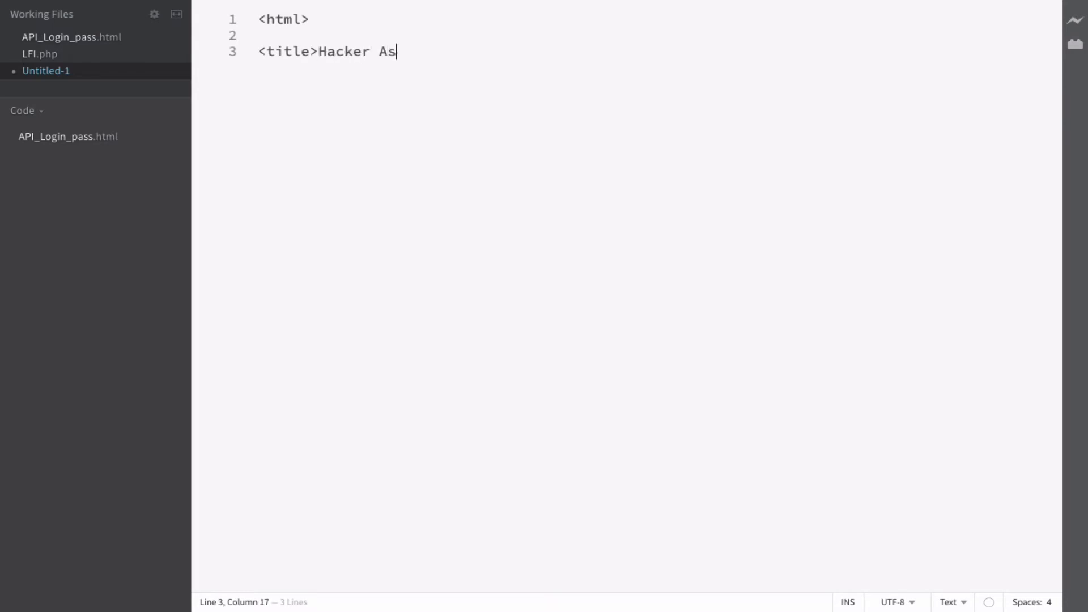
text(sociate</title)
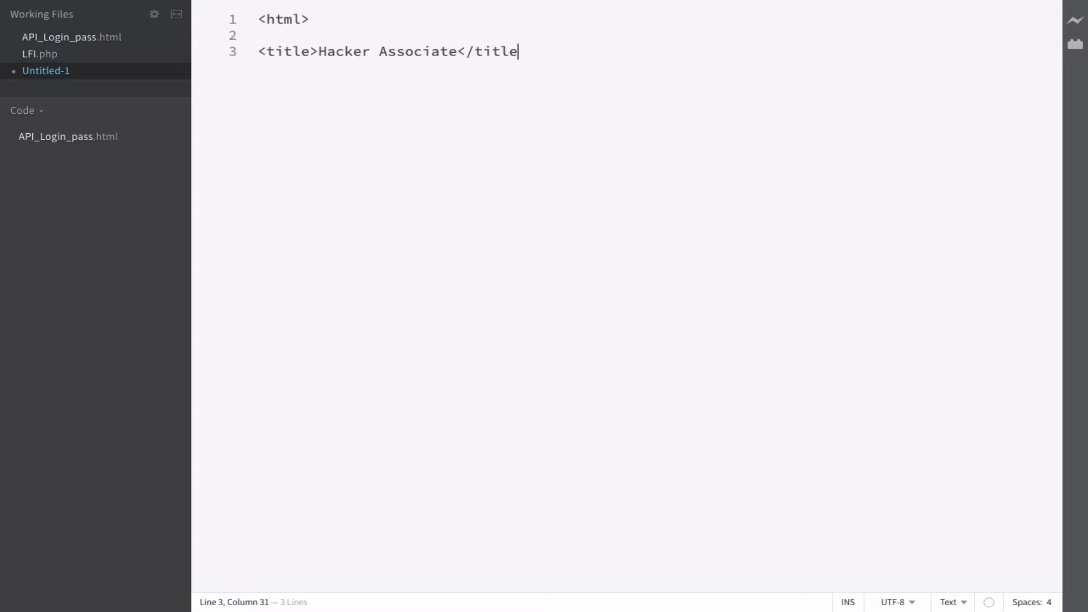
text(>)
Add an opening <body> tag below the title, separated by a blank line
key(Return)
key(Return)
text(<bd)
key(BackSpace)
text(ody>)
key(Return)
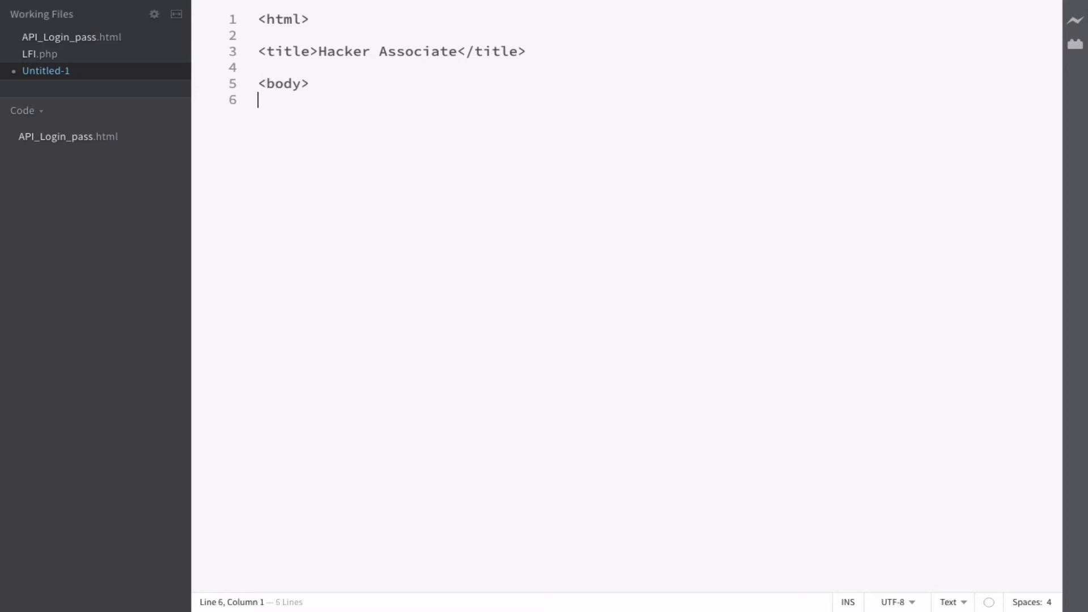
Add the paragraph <p>Welcome to Hacker Associate</p> to the body and close the page with </html>
key(Return)
text(<p>Welcome to )
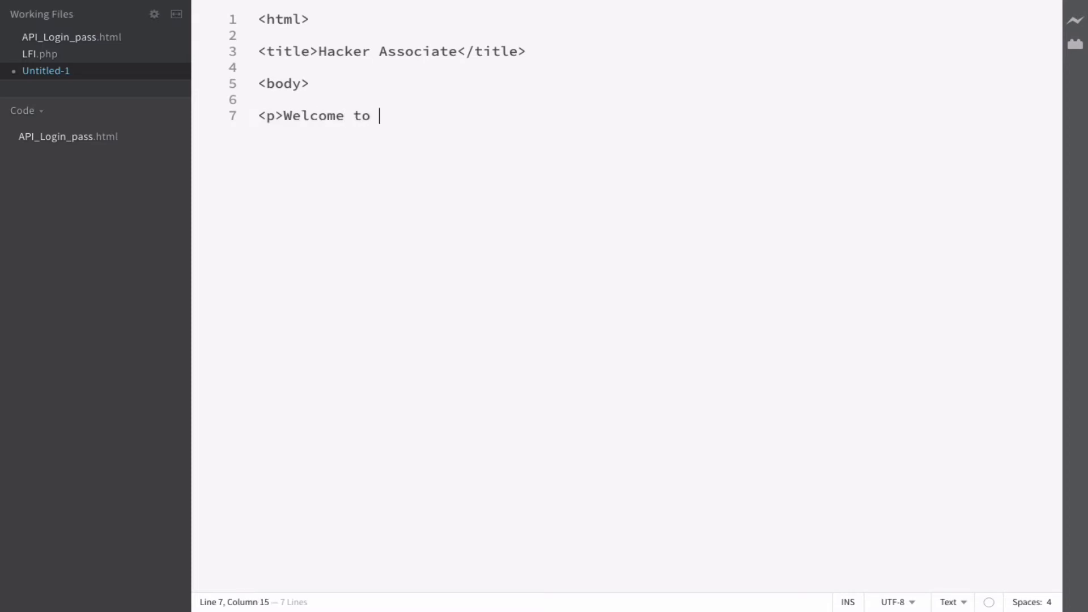
text(Hacker Associate</)
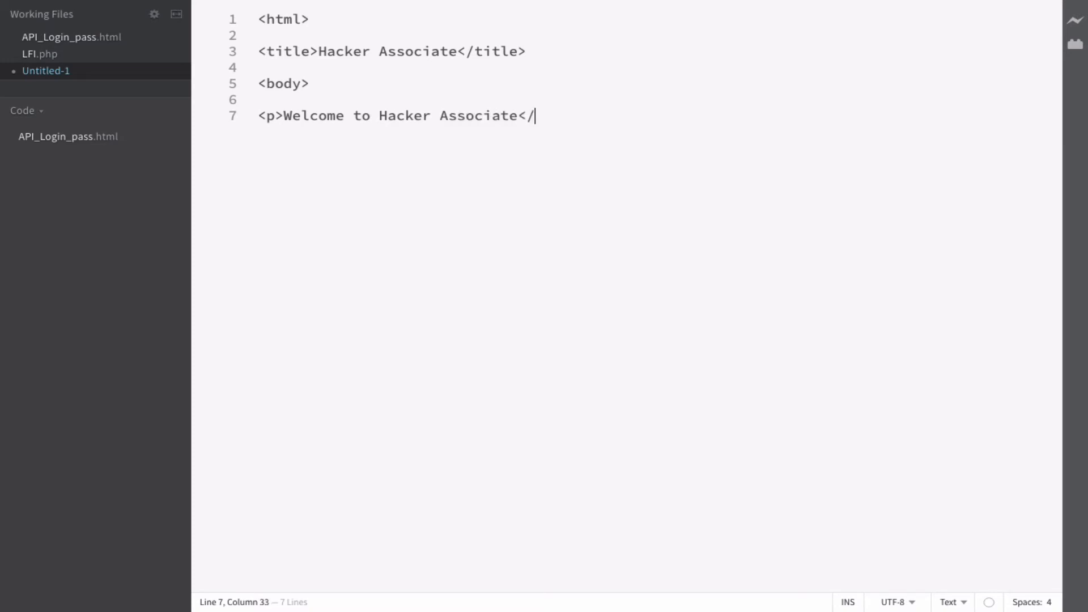
text(p>)
key(Return)
key(Return)
text(</html)
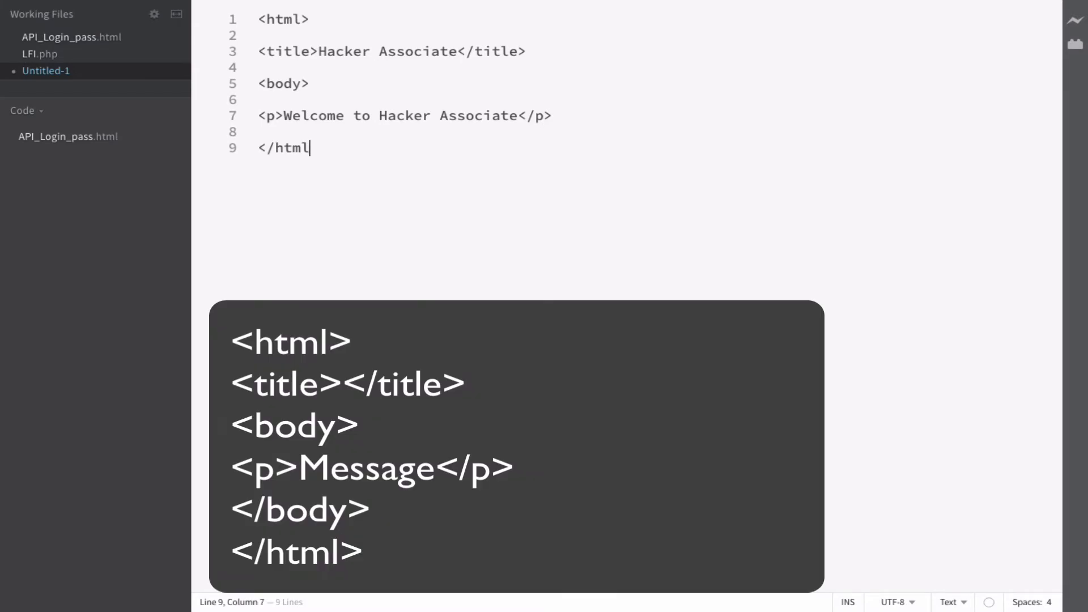
Start saving the new web page and name the file index.html
click(1075, 20)
click(777, 359)
mouse_move(370, 2)
click(122, 8)
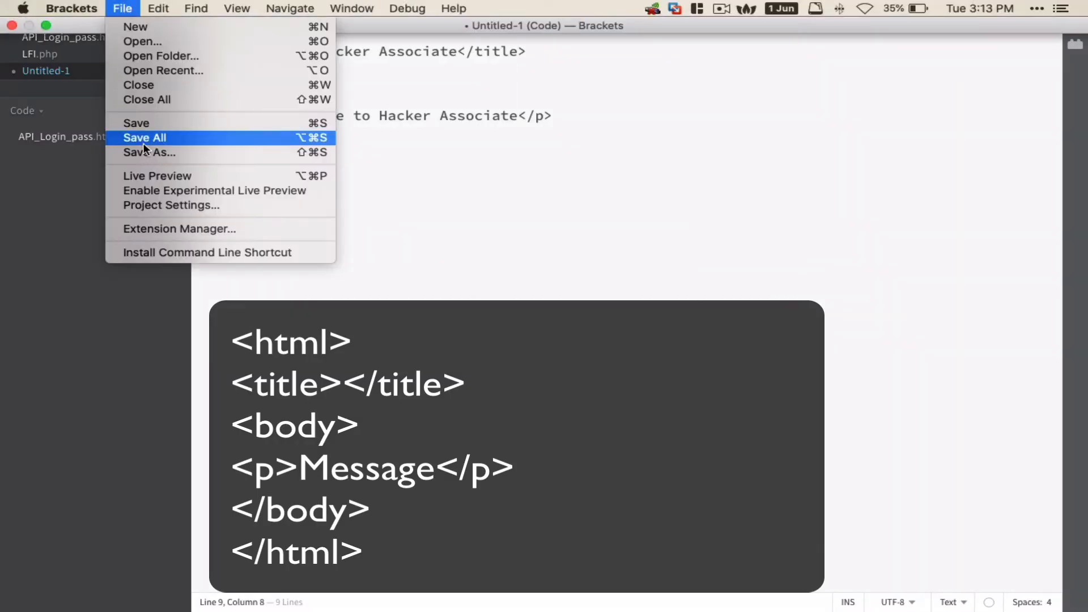
click(181, 127)
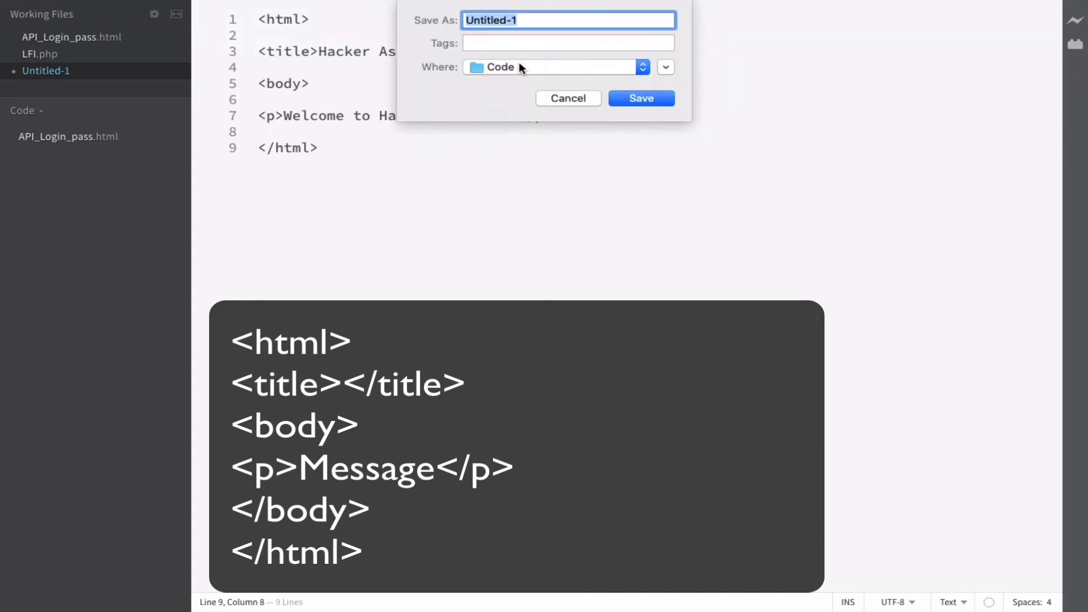
click(526, 21)
key(BackSpace)
key(BackSpace)
key(BackSpace)
key(BackSpace)
key(BackSpace)
key(BackSpace)
key(BackSpace)
key(BackSpace)
key(BackSpace)
key(BackSpace)
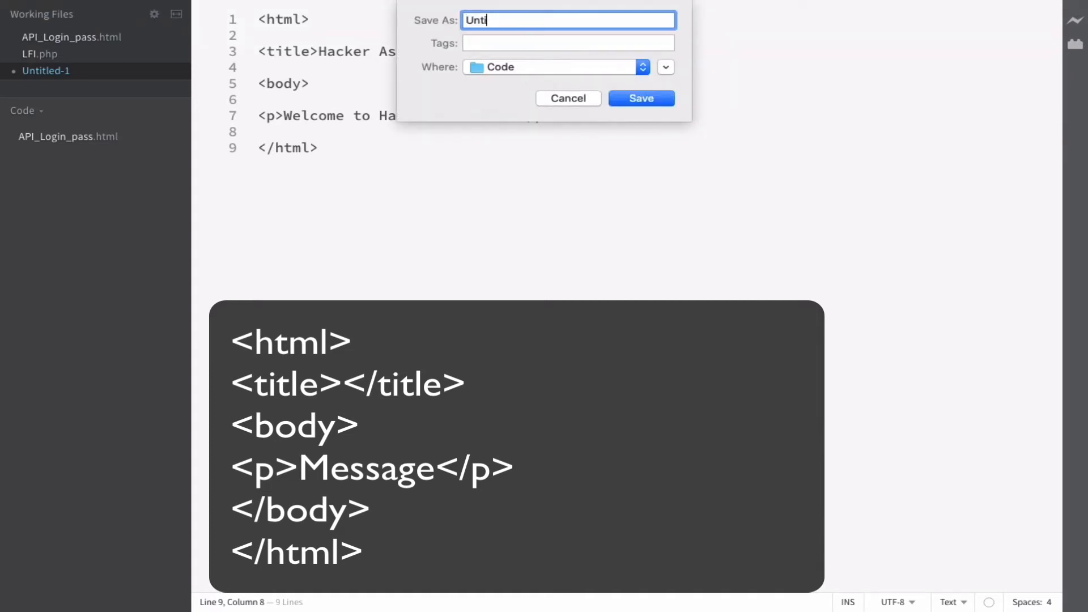
text(index.html)
Save the file to the local Desktop folder, replacing the existing file of the same name
click(554, 66)
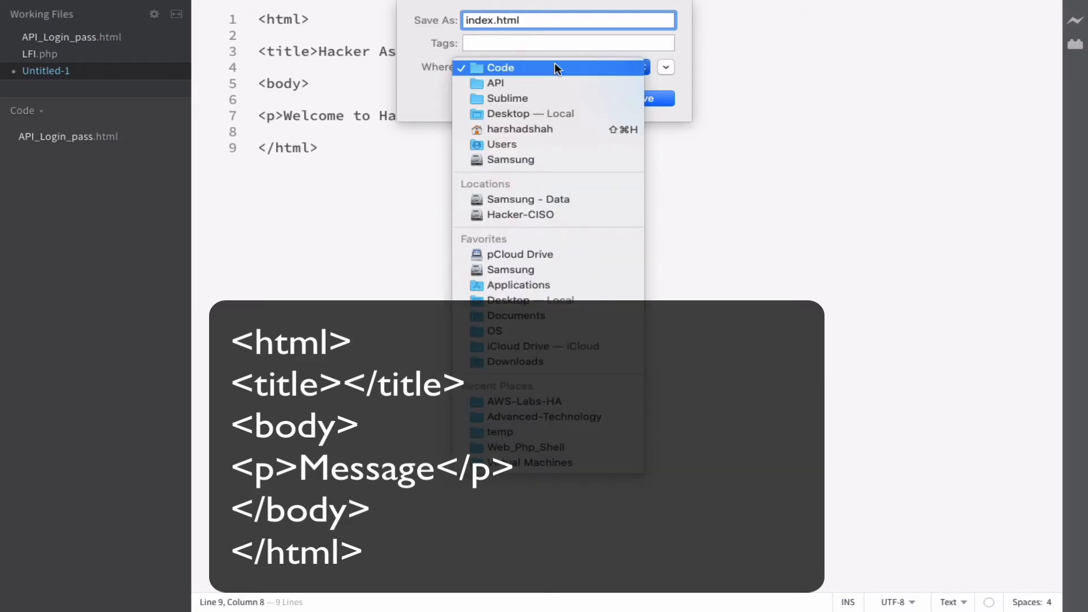
click(529, 112)
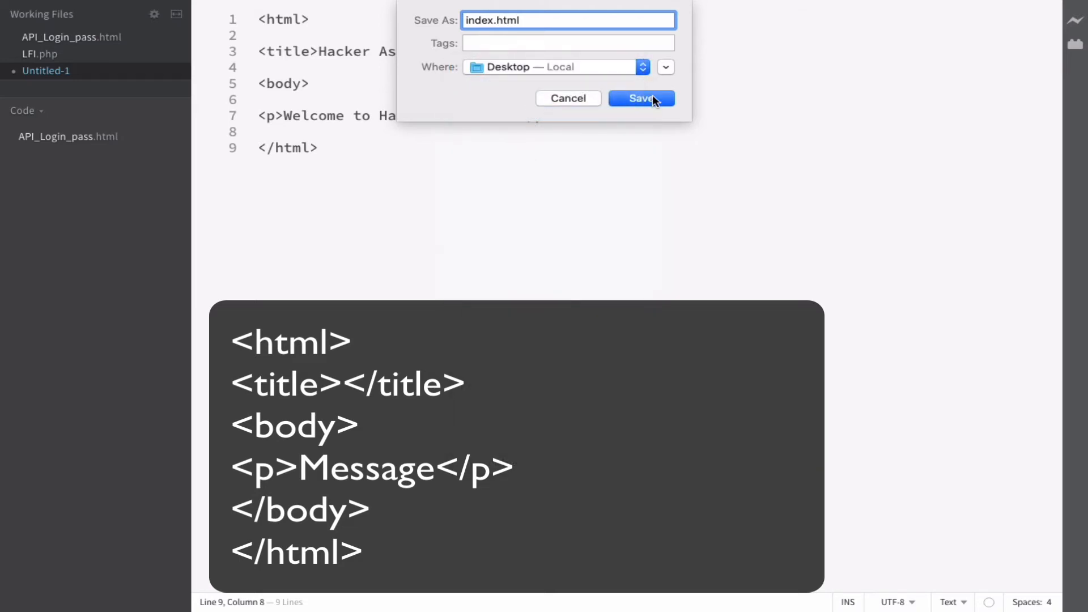
click(651, 99)
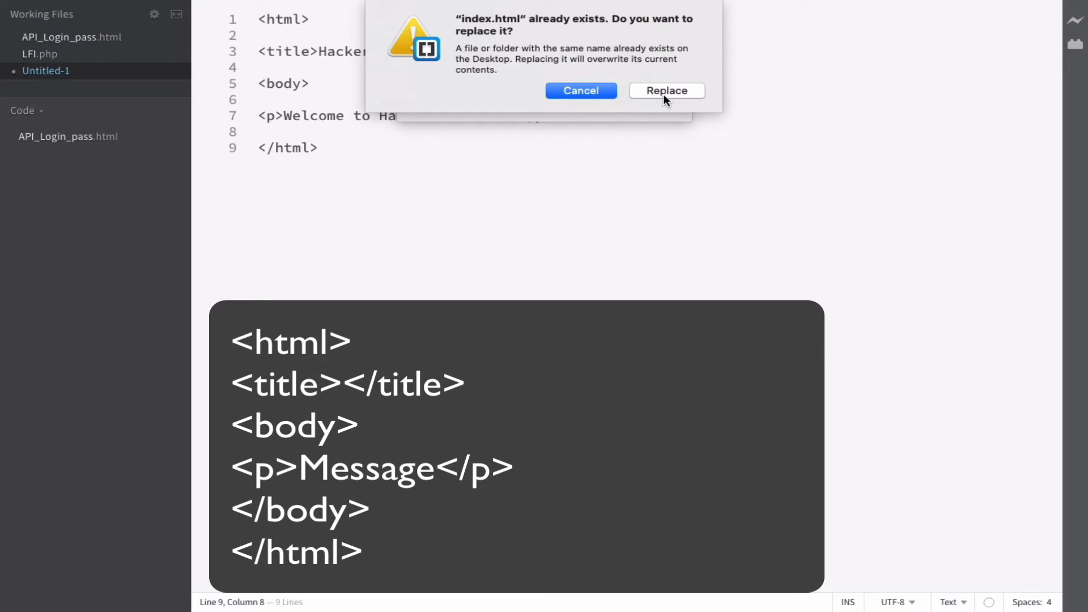
click(657, 92)
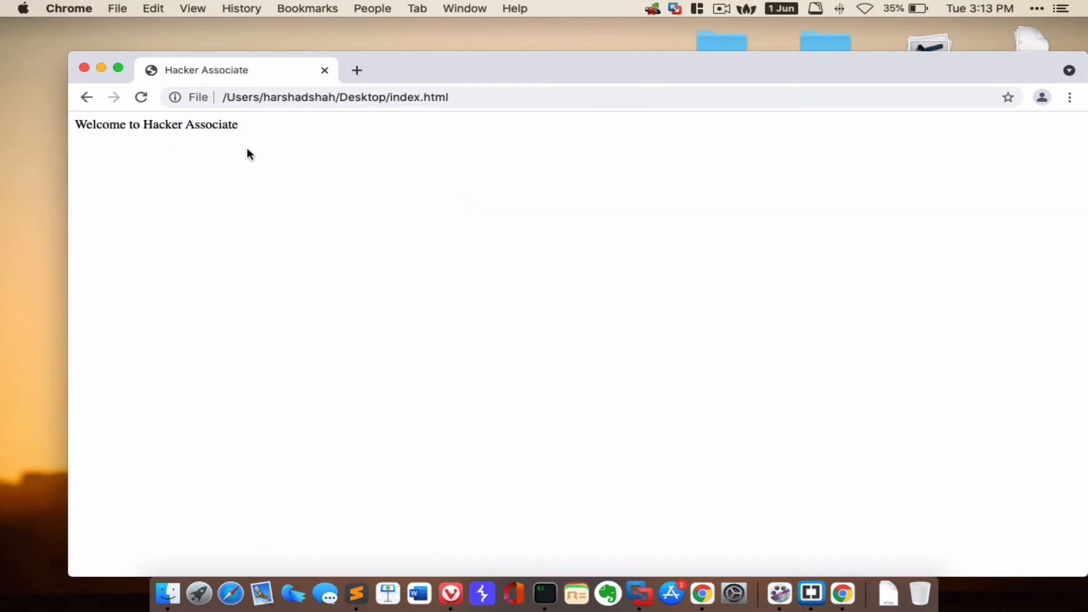
Check the index.html page in the browser, run Live Preview again from Brackets and close the preview window
click(85, 67)
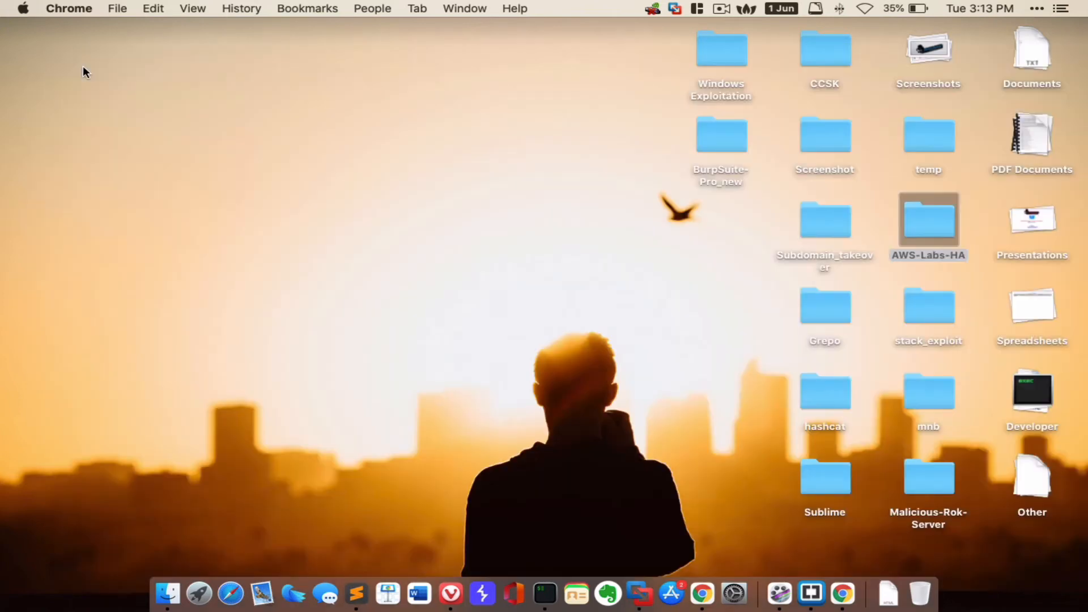
key(ctrl+Right)
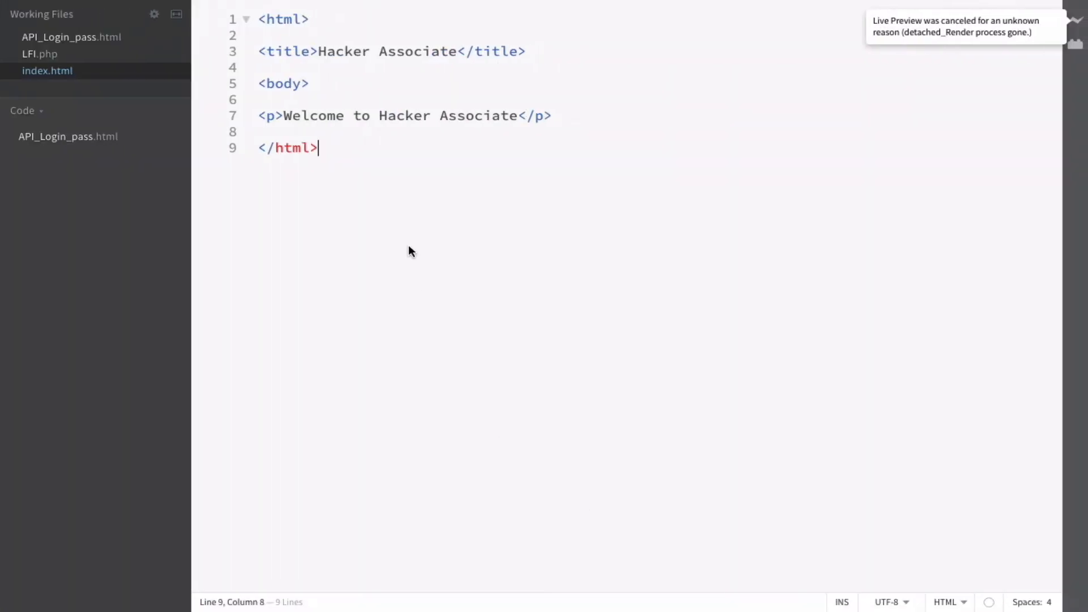
click(1076, 21)
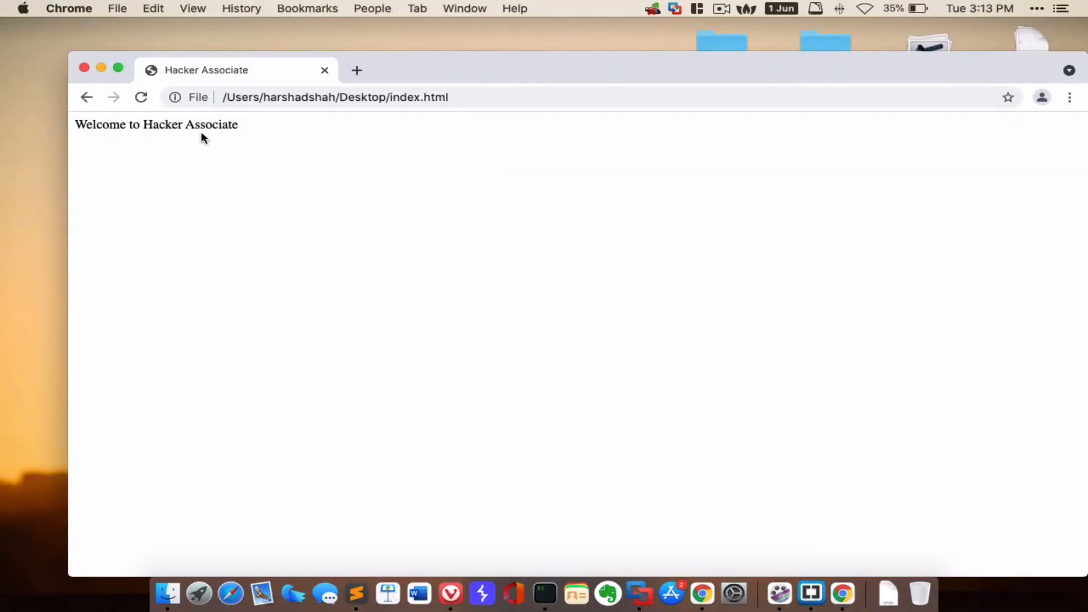
click(84, 68)
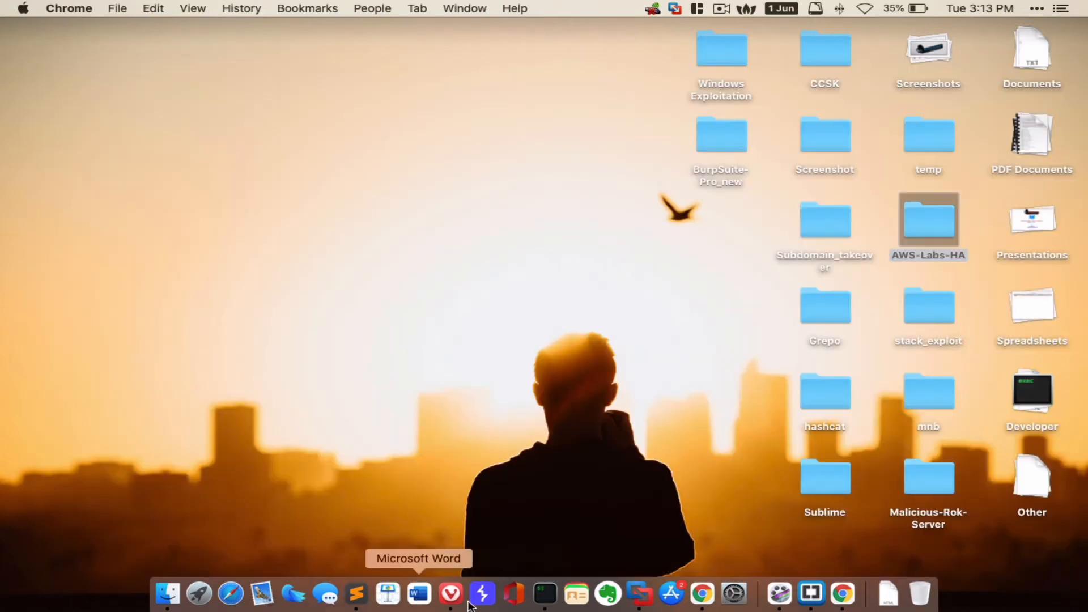
Switch back to the S3 console in Vivaldi, open the upload page for ha-hack and take the browser window out of full screen
click(451, 593)
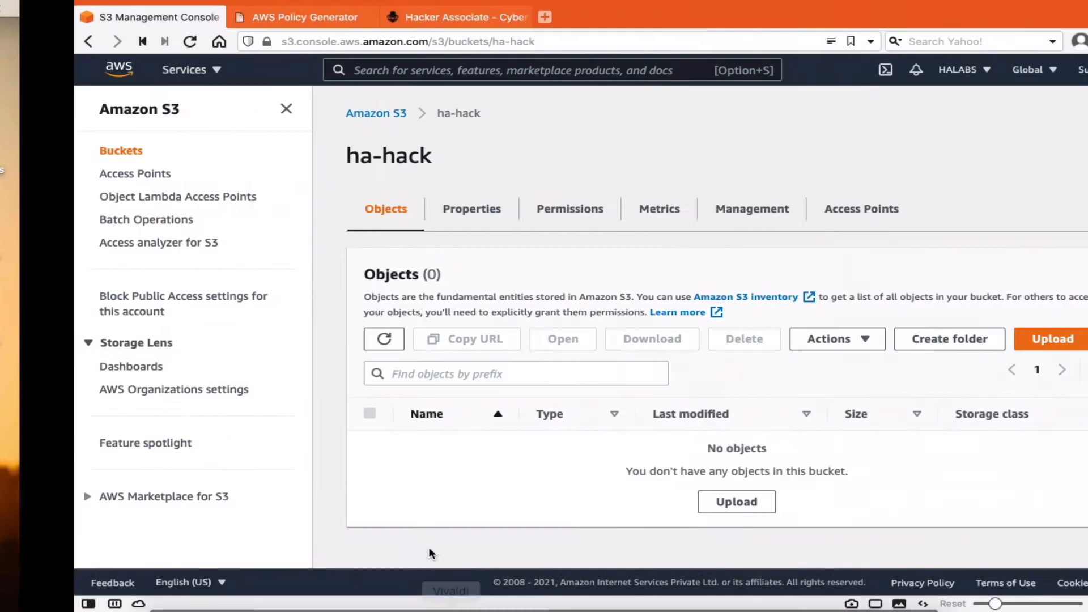
click(664, 503)
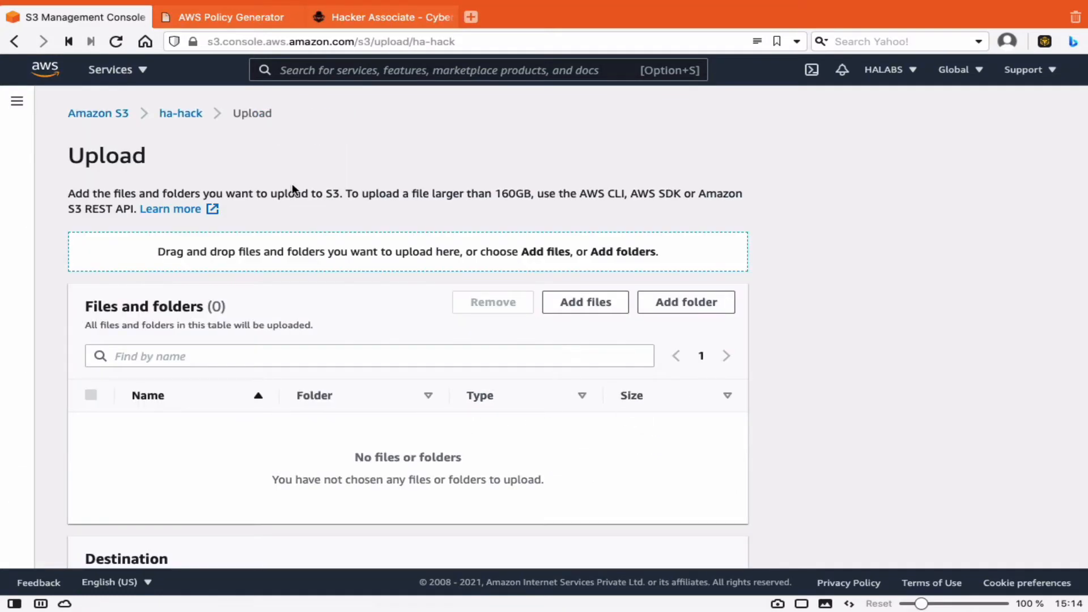
click(50, 38)
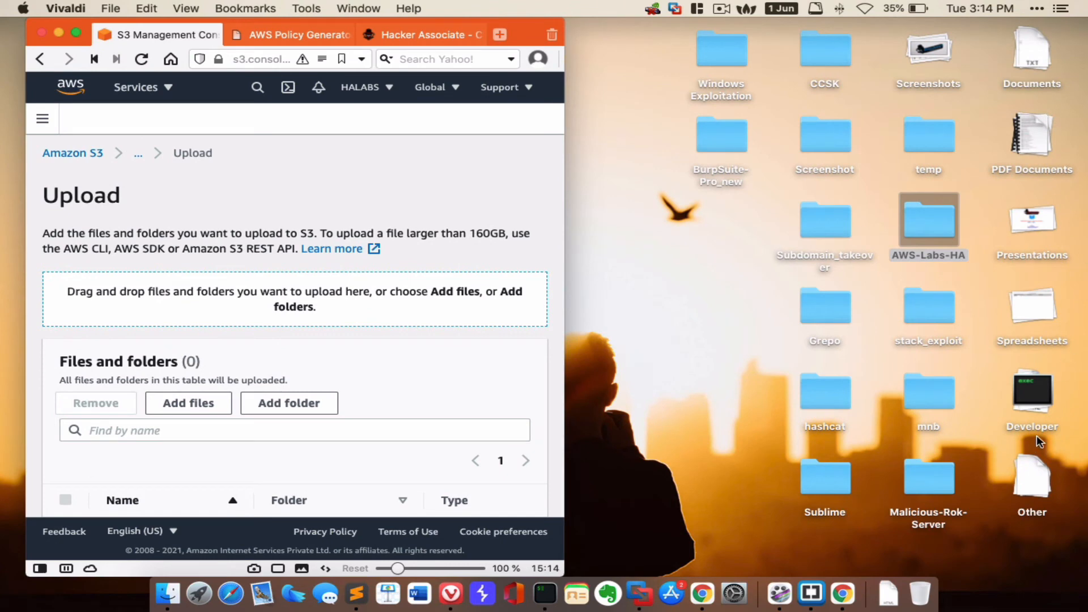
Look for the index.html file in the Other and Documents stacks on the desktop, collapsing each stack again
click(1030, 467)
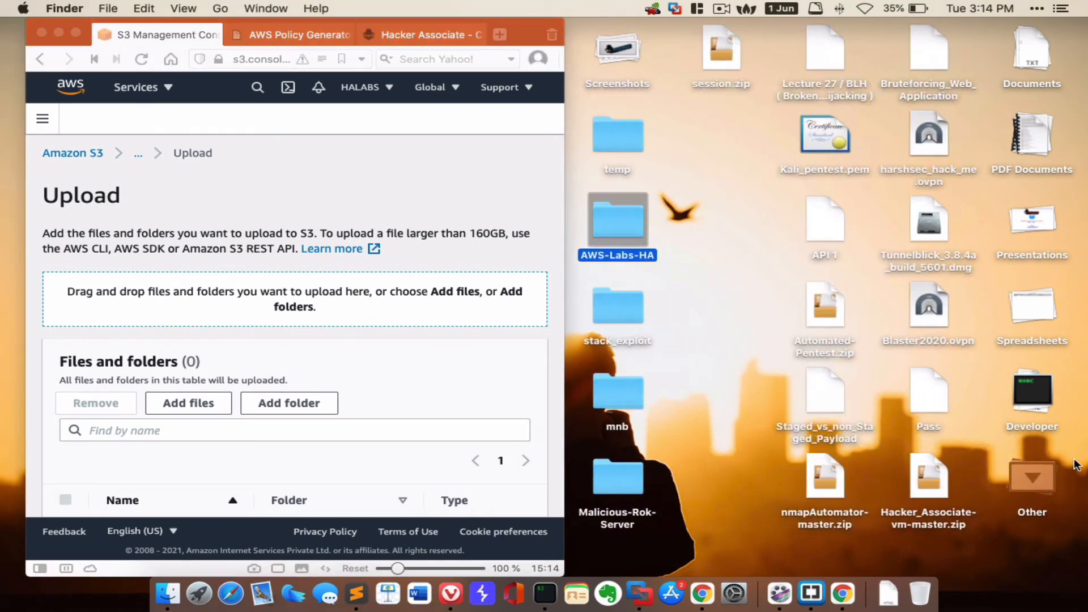
click(1040, 477)
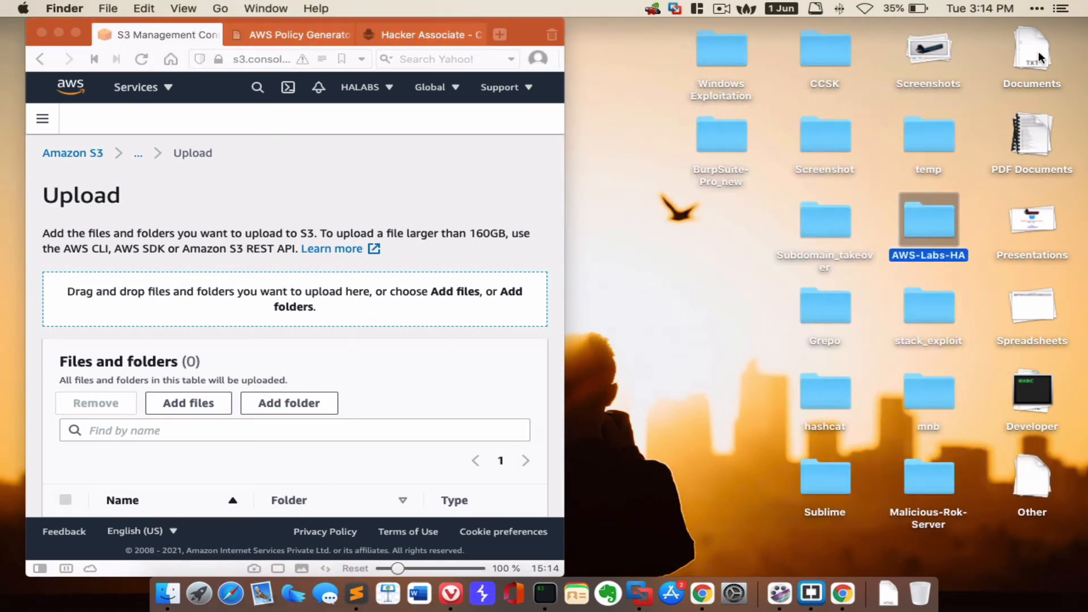
click(1038, 51)
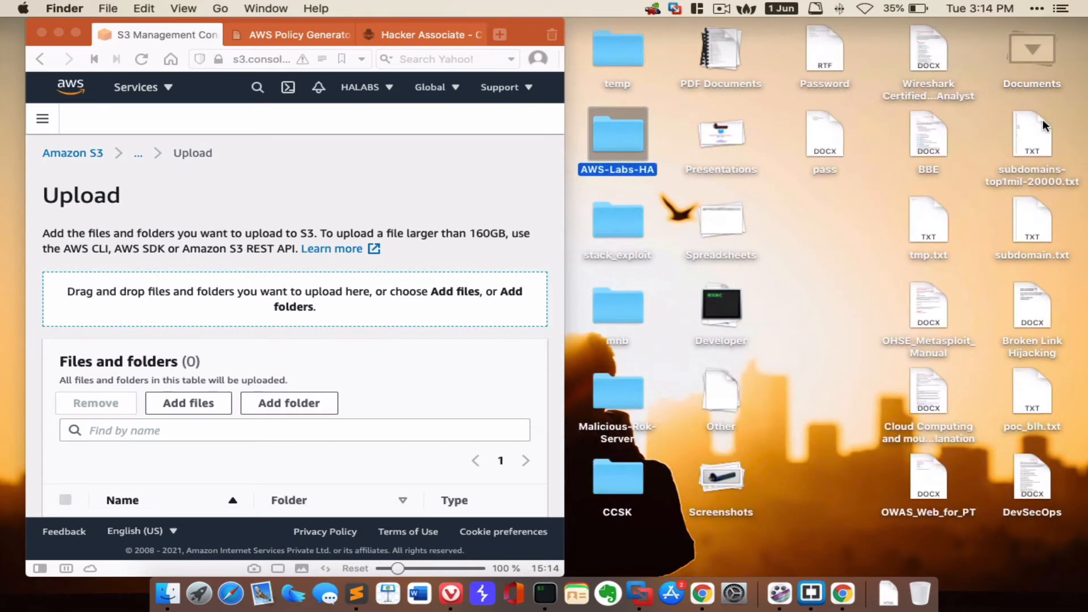
click(1042, 51)
Switch to Finder, show the Desktop folder and take its window out of full screen so it sits beside the S3 upload page
click(167, 593)
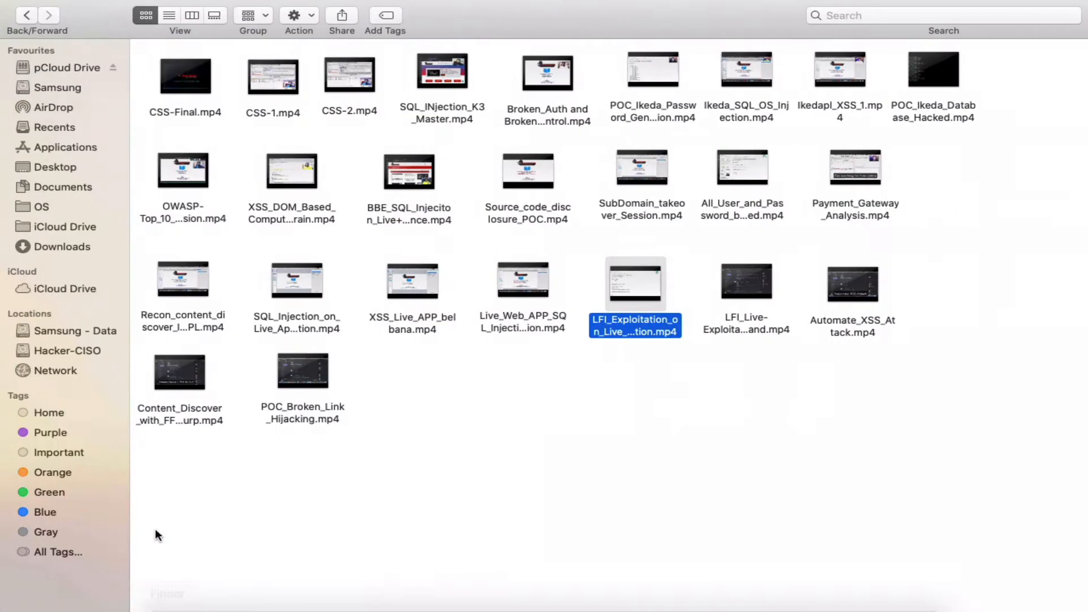
click(69, 170)
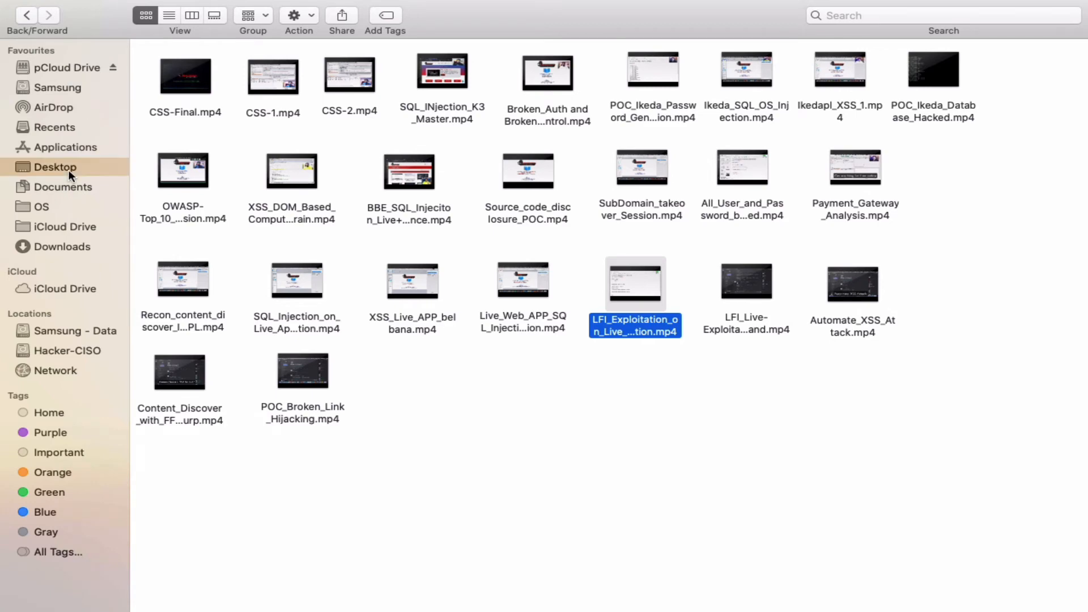
mouse_move(37, 1)
click(46, 25)
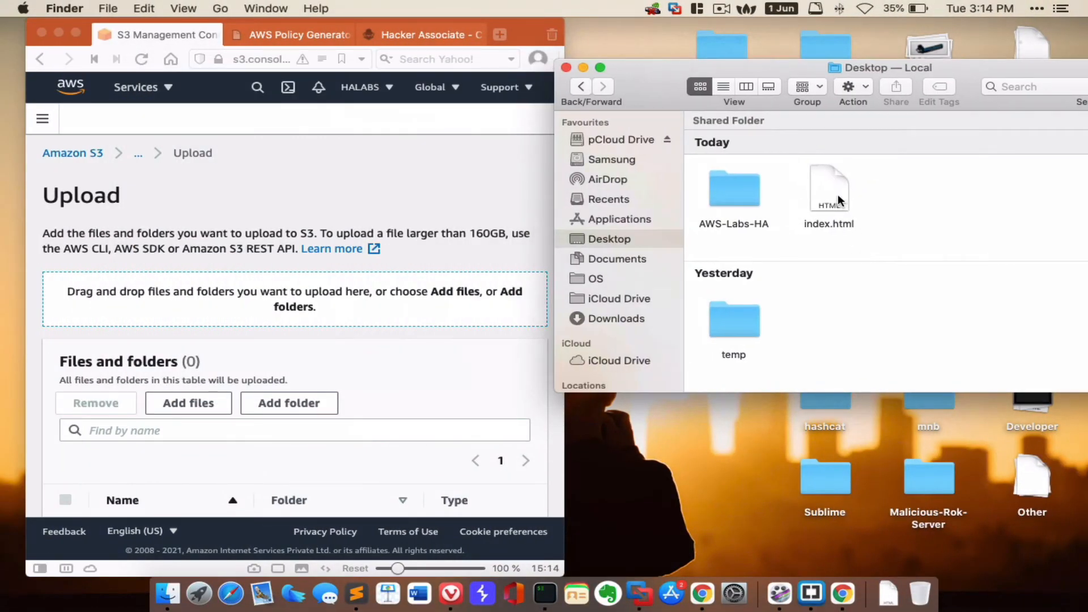
Add index.html from the Desktop folder to the ha-hack upload list, close the Finder window and return the browser to full screen
drag(837, 194, 414, 361)
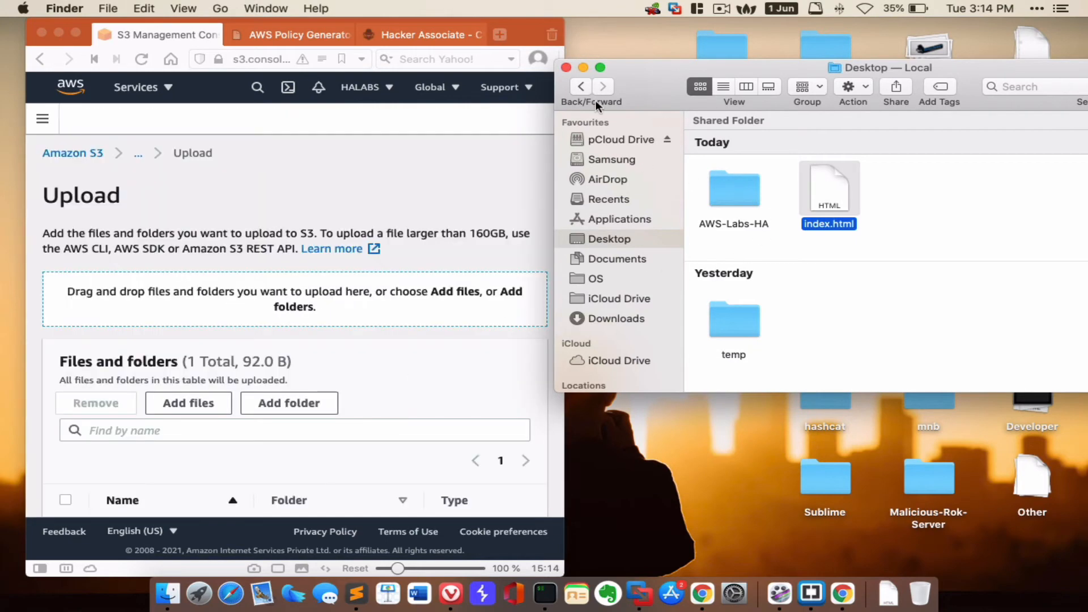
click(567, 68)
click(73, 36)
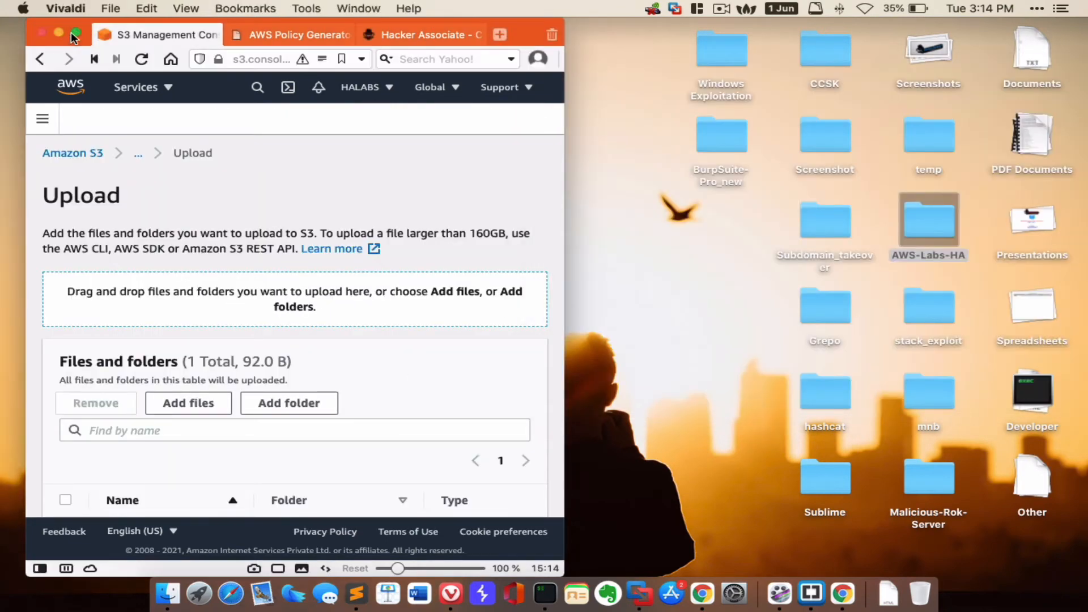
click(77, 34)
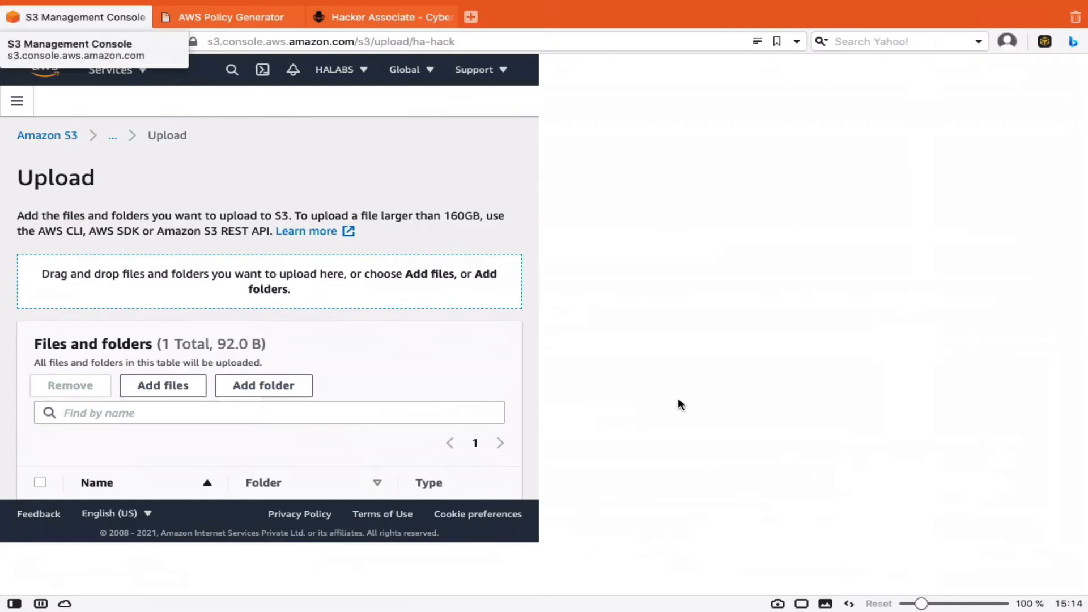
Check that index.html is listed with s3://ha-hack as the destination and upload it to the bucket
scroll(789, 462, down, 3)
scroll(566, 374, up, 3)
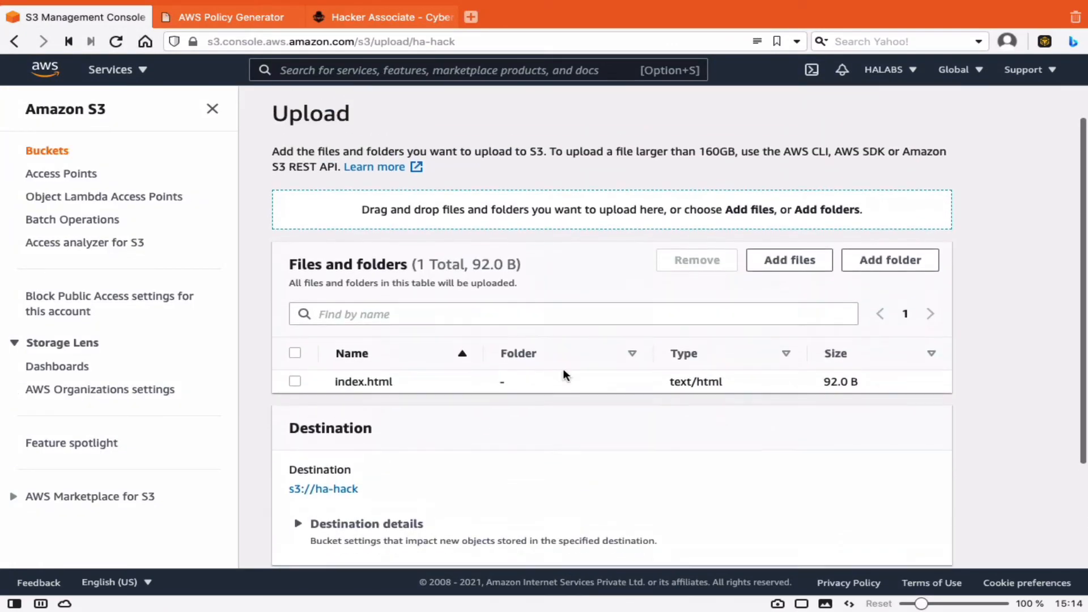
scroll(714, 459, down, 4)
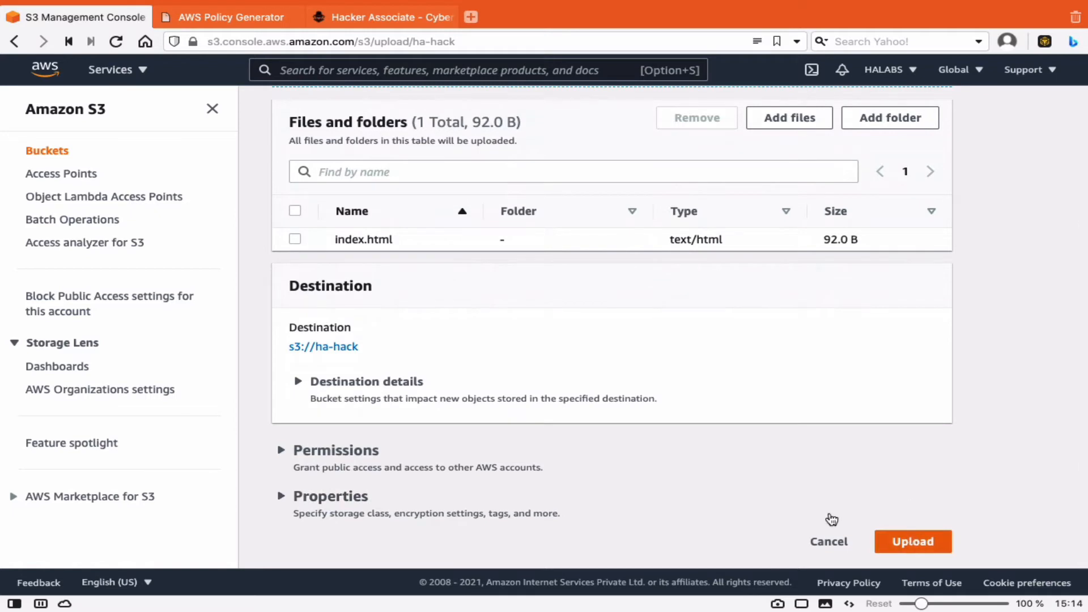
click(915, 543)
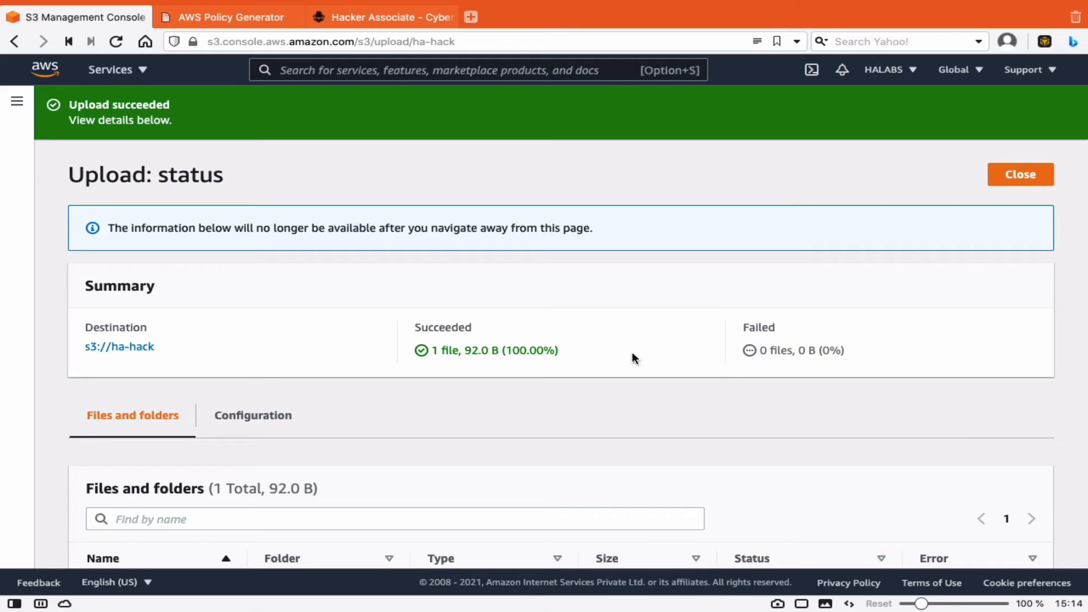
Review the upload status, open the details of the uploaded index.html object and examine its overview
scroll(666, 351, down, 2)
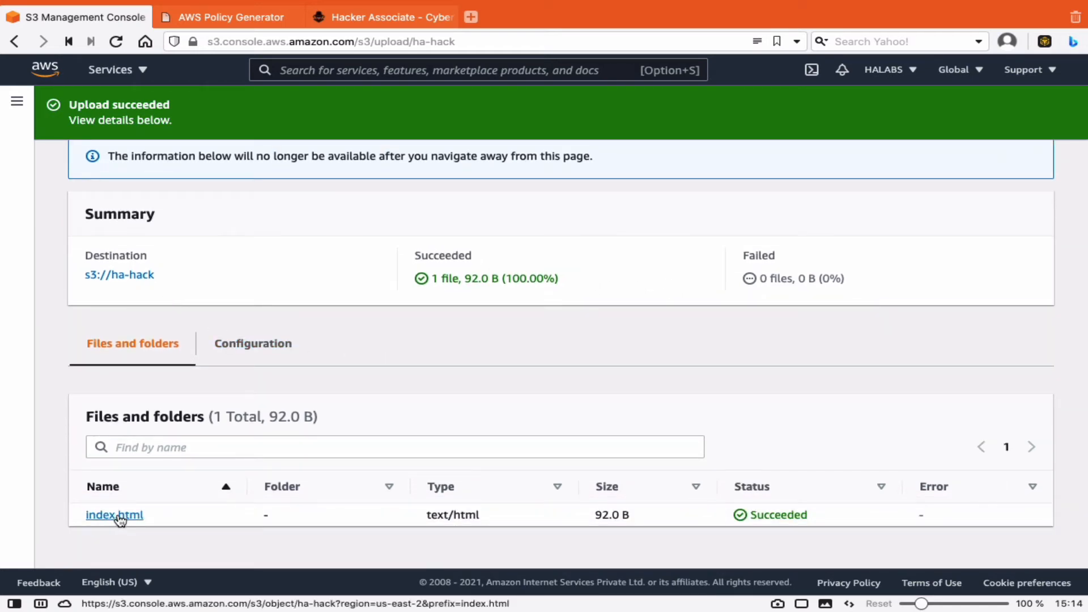
scroll(260, 474, up, 2)
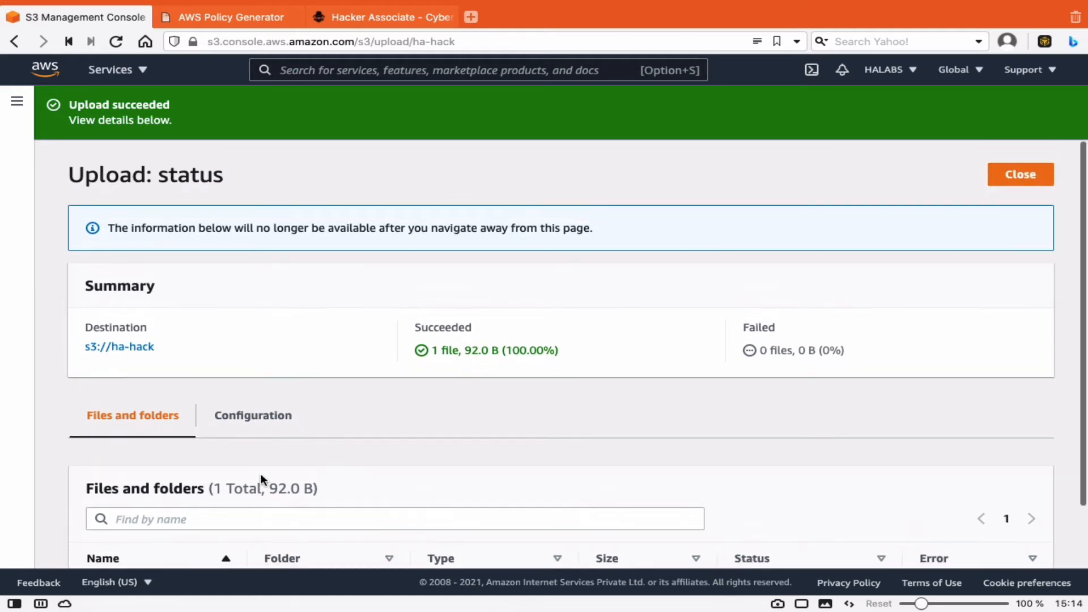
scroll(274, 365, down, 2)
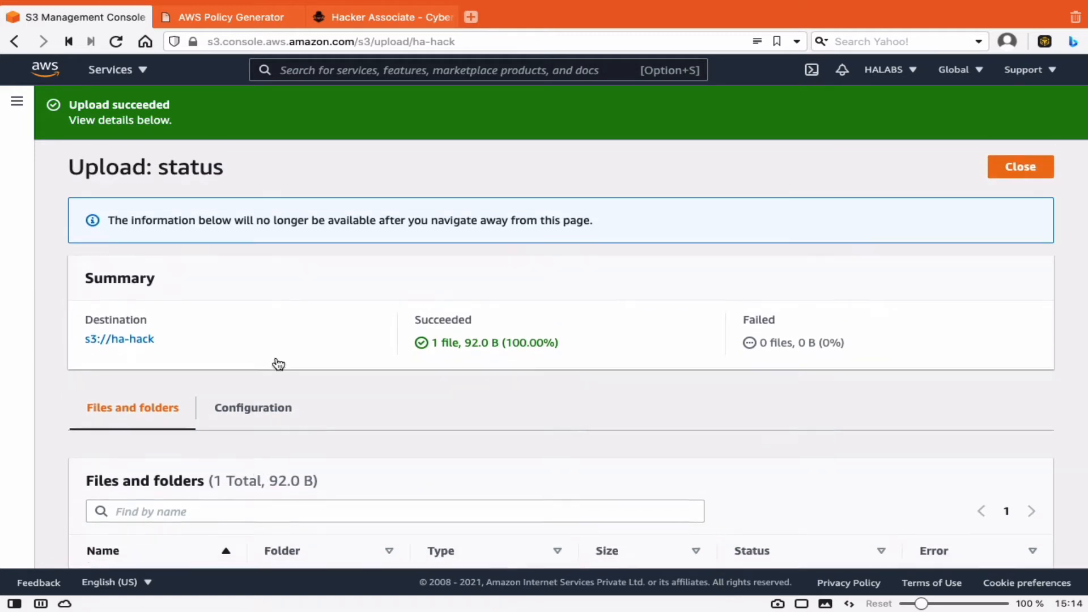
click(116, 514)
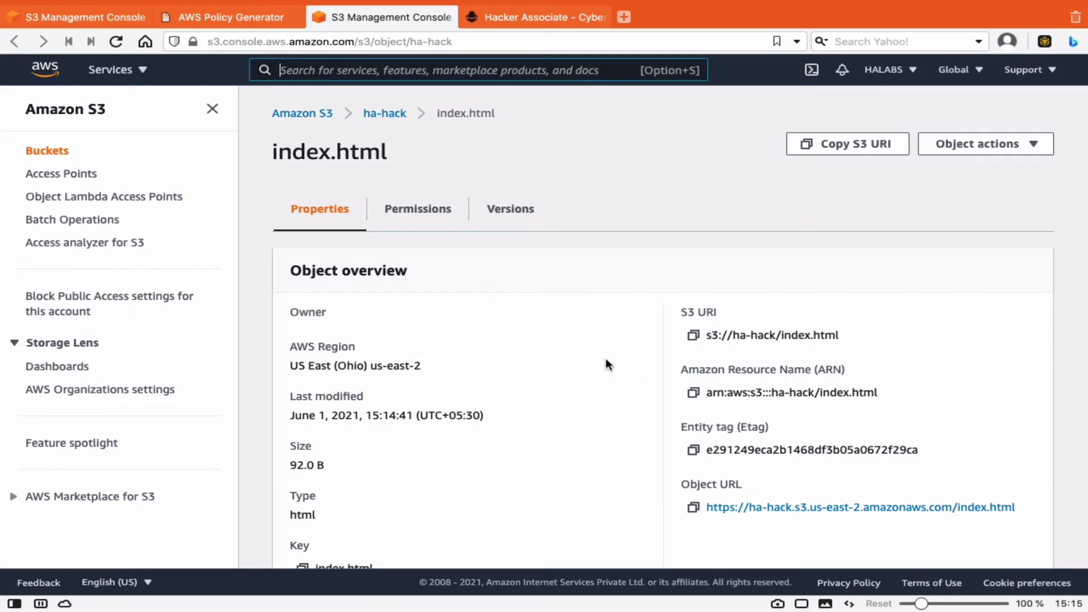
scroll(605, 361, down, 3)
scroll(606, 361, up, 2)
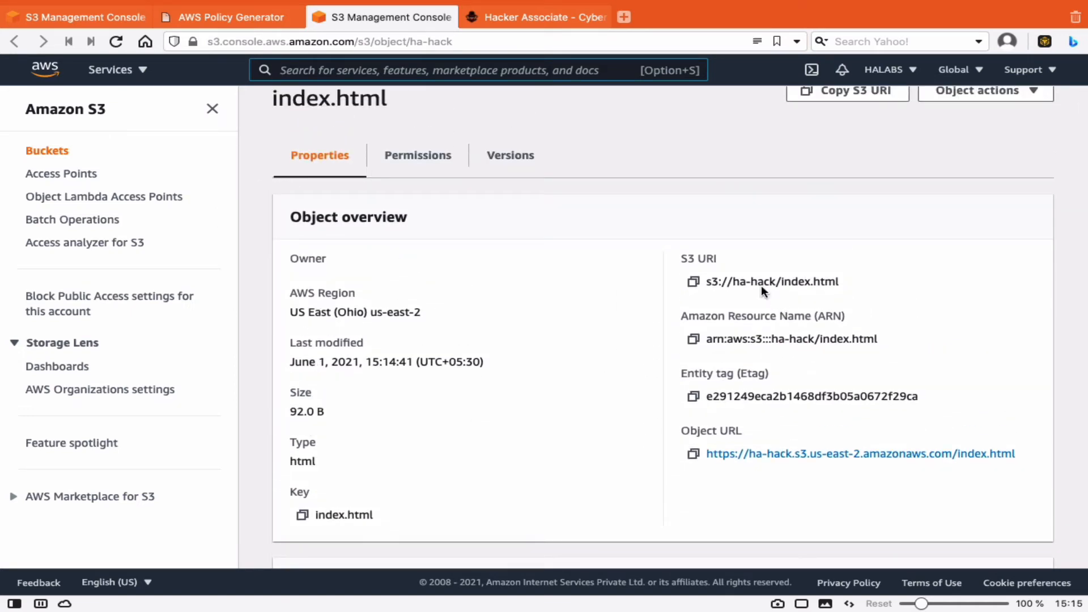
scroll(297, 419, down, 1)
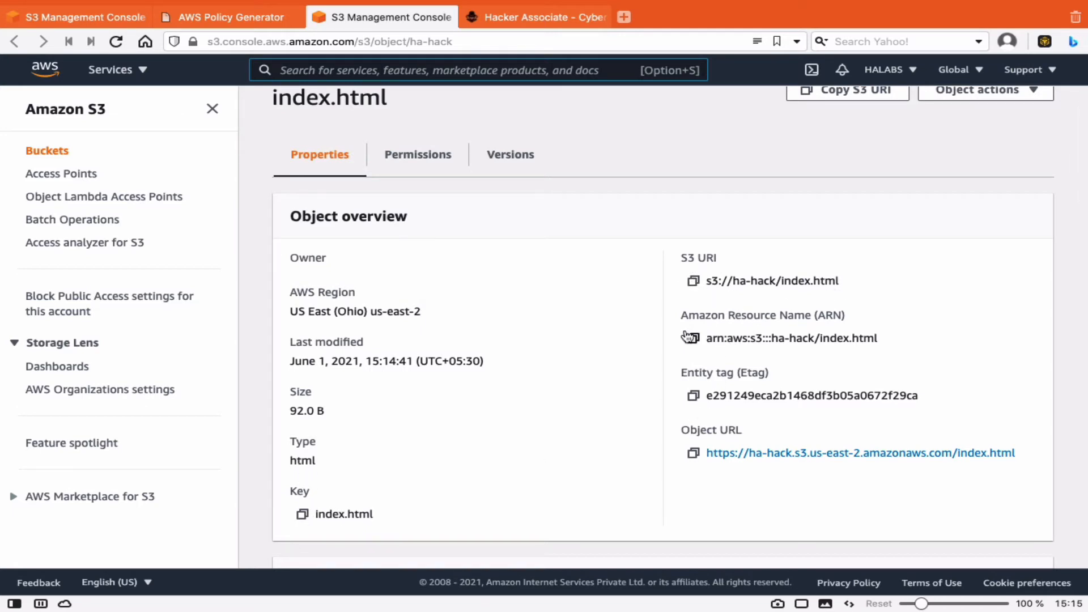
Copy the object URL of index.html, open it in a new browser tab and highlight the response shown
click(692, 454)
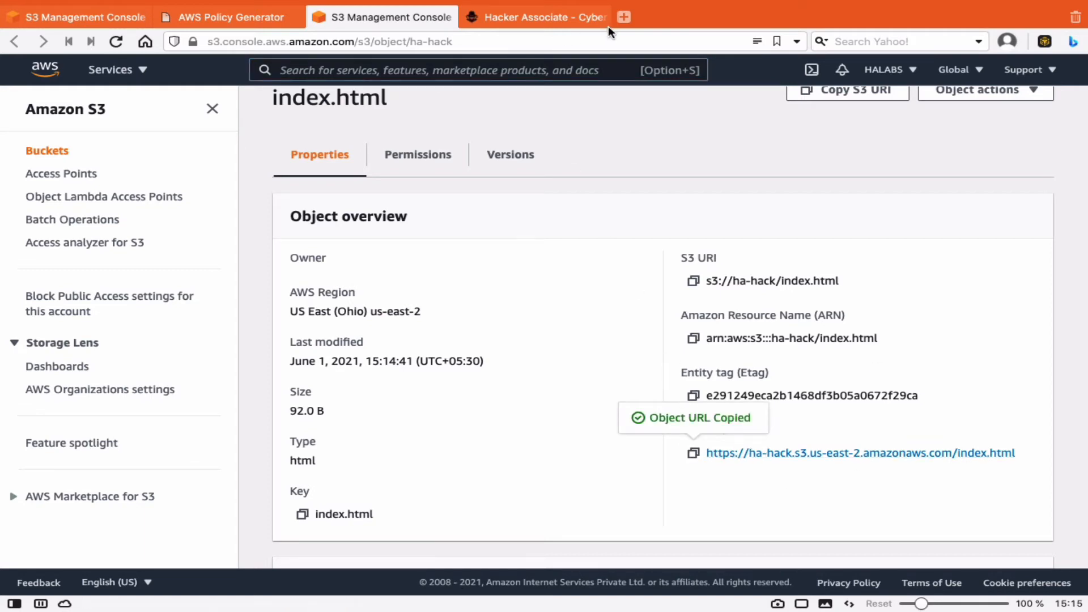
key(ctrl+t)
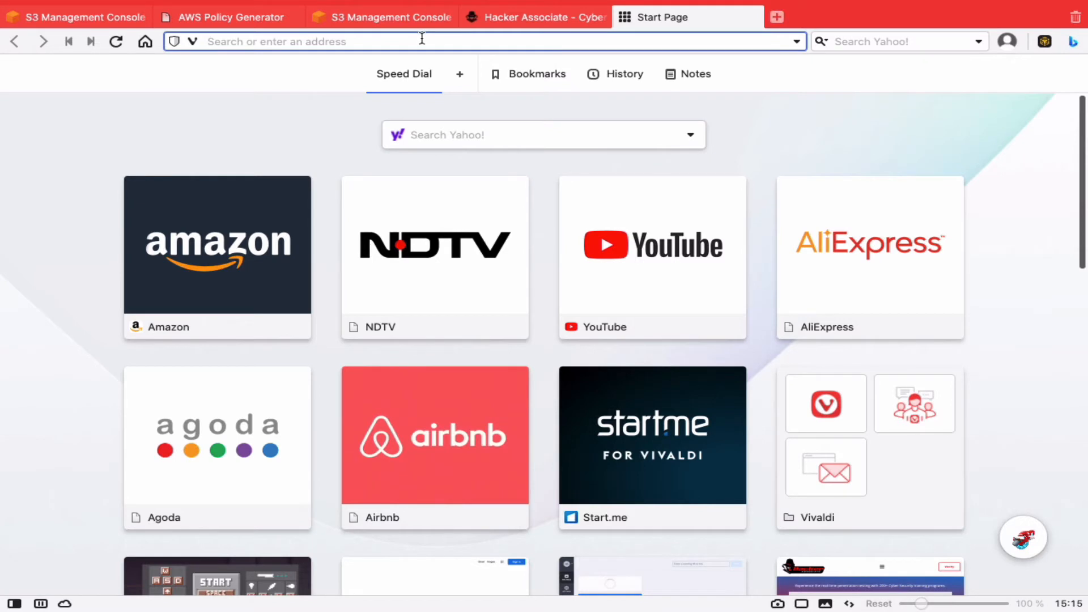
key(ctrl+v)
key(Return)
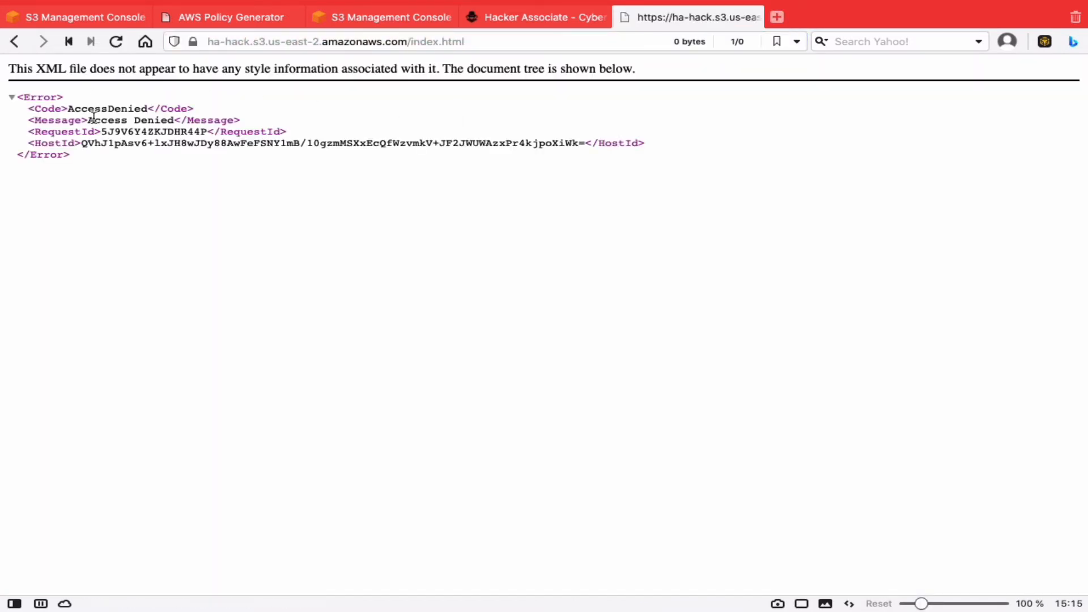
drag(79, 108, 202, 157)
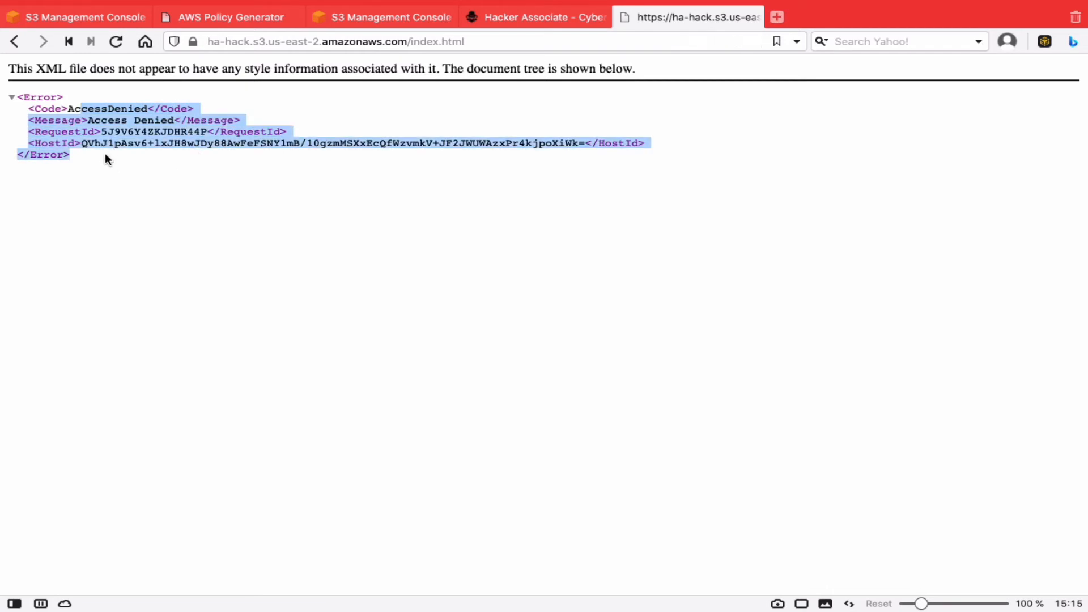
Switch to Sublime Text, show the Lab_14_ notes and highlight S3 Bucket, Objects, Versioning and Bucket policy one after another
click(511, 16)
click(369, 17)
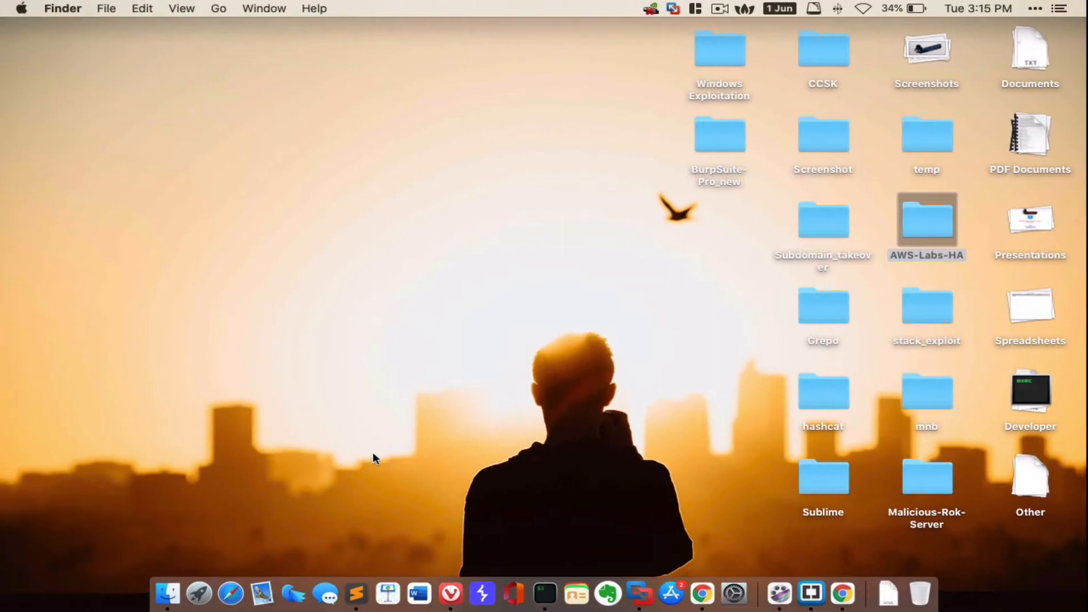
click(356, 592)
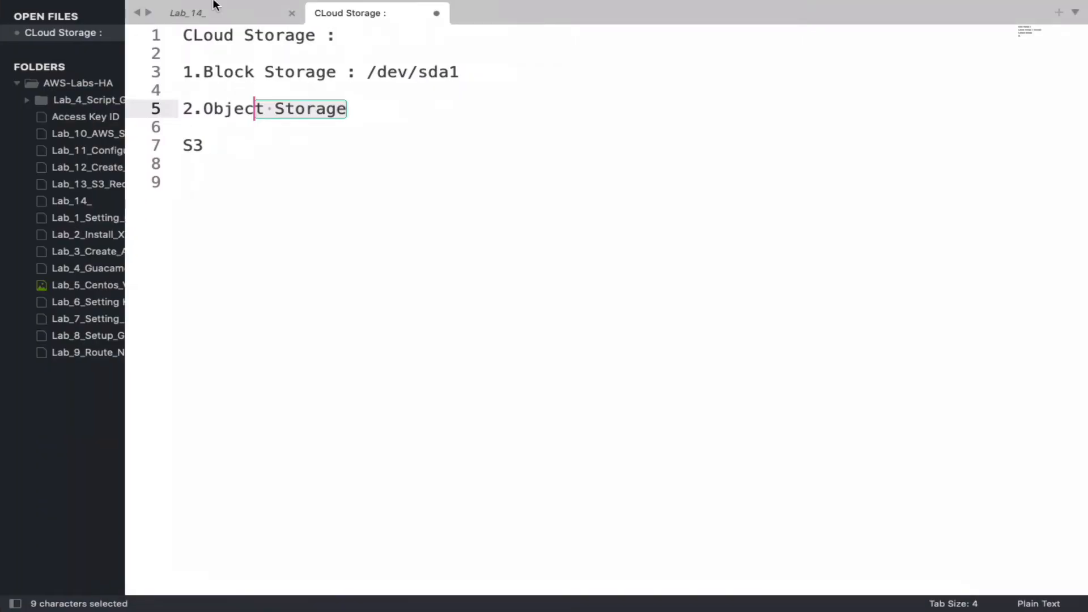
click(206, 16)
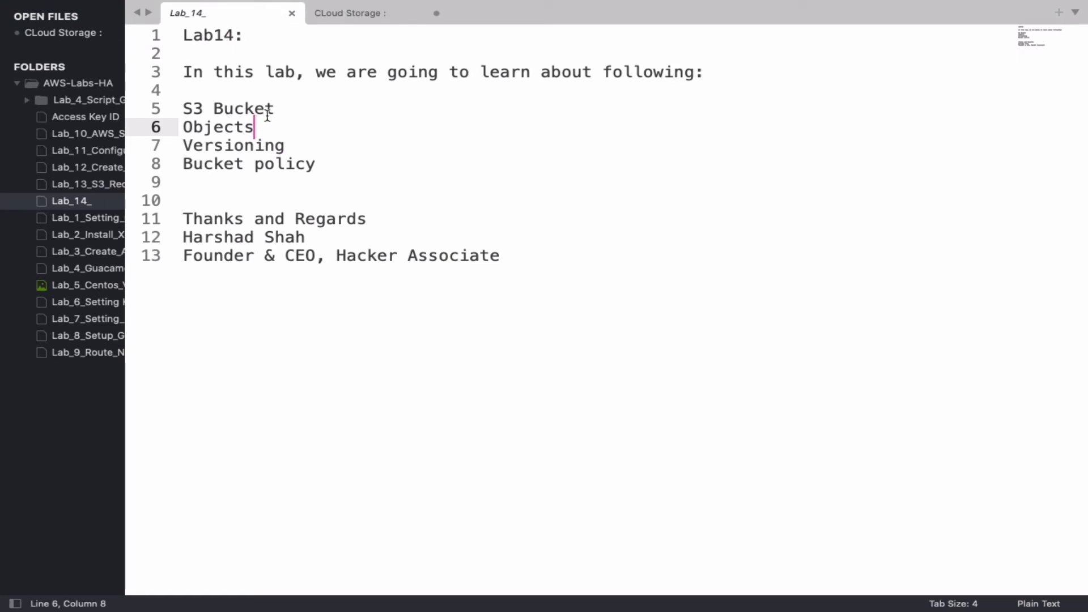
drag(275, 109, 186, 108)
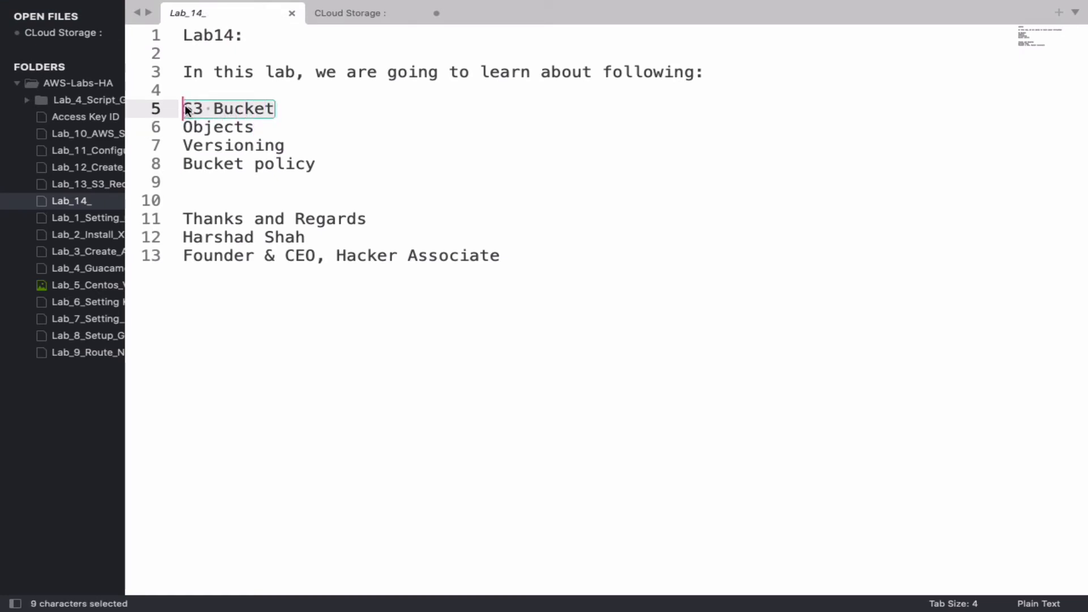
drag(253, 127, 185, 128)
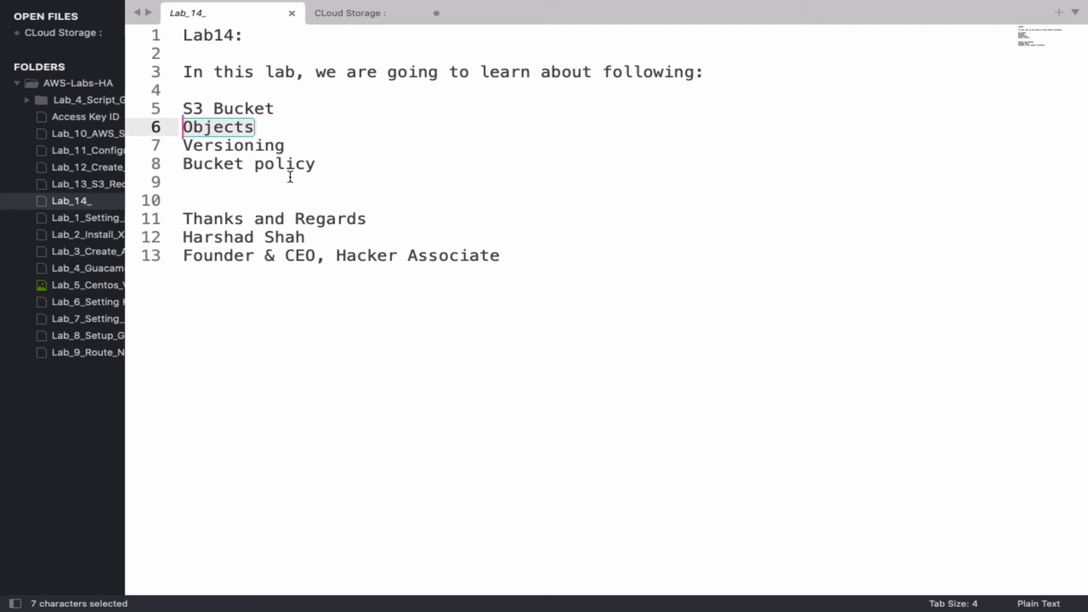
drag(286, 147, 182, 146)
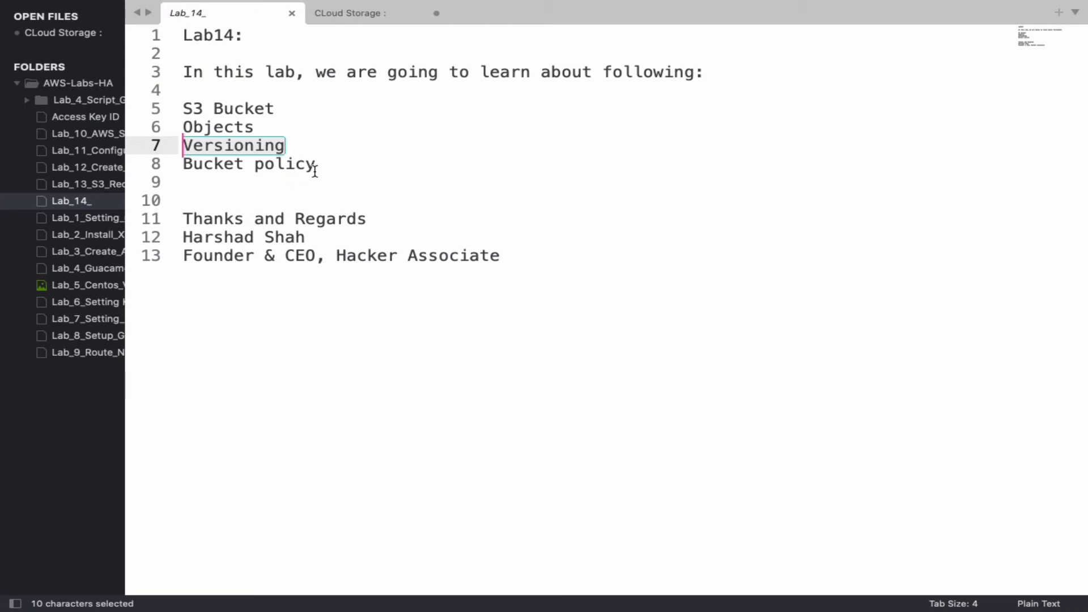
drag(325, 165, 183, 166)
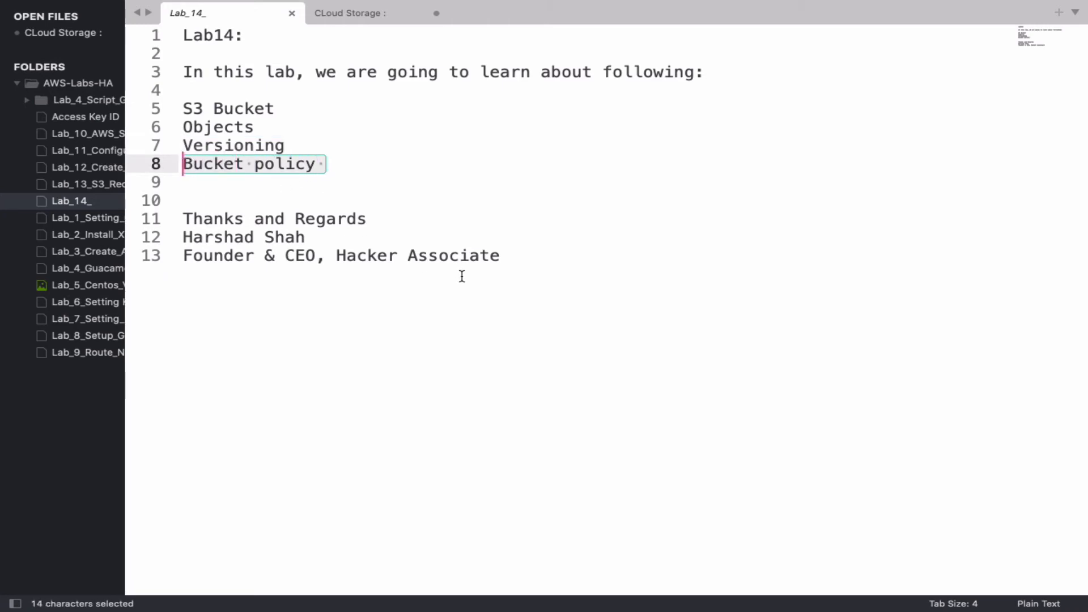
Switch back to Vivaldi and look through the AWS Policy Generator page from policy type to policy generation
key(super+Tab)
click(241, 23)
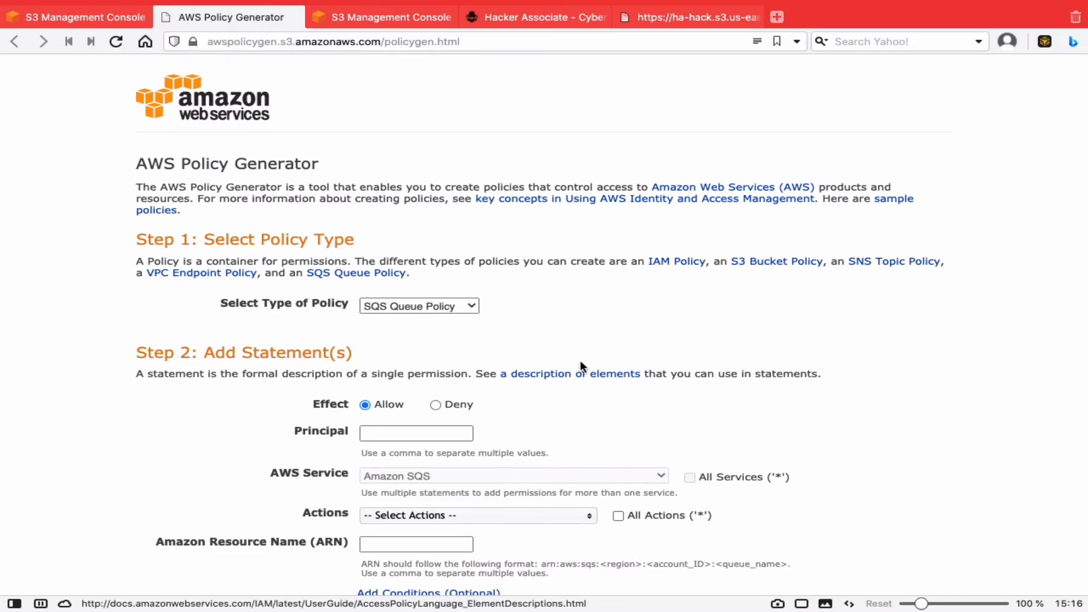
scroll(578, 363, down, 2)
scroll(506, 431, down, 4)
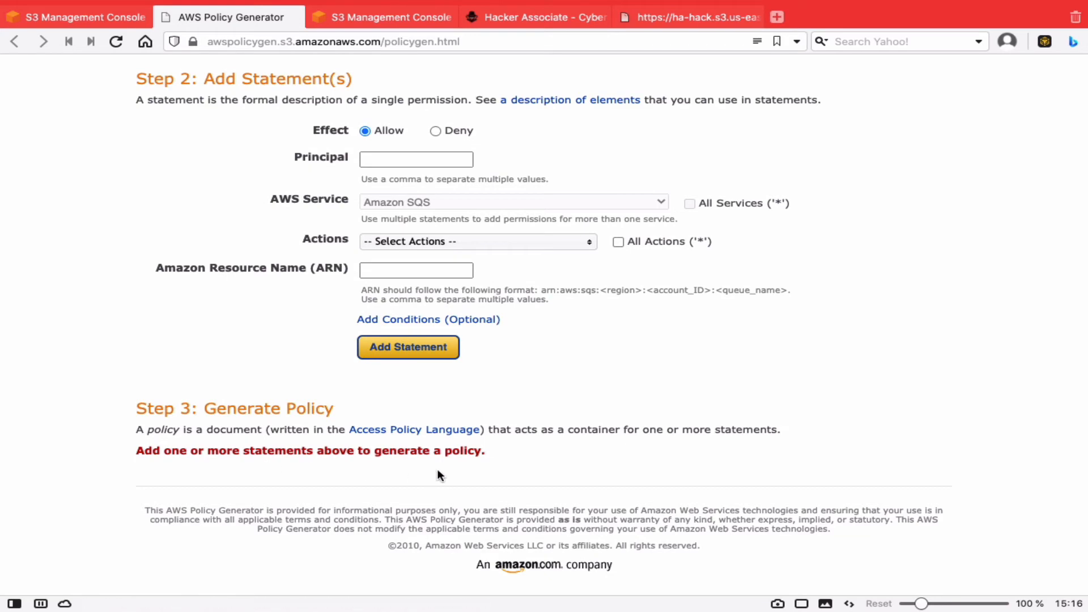
scroll(570, 461, up, 6)
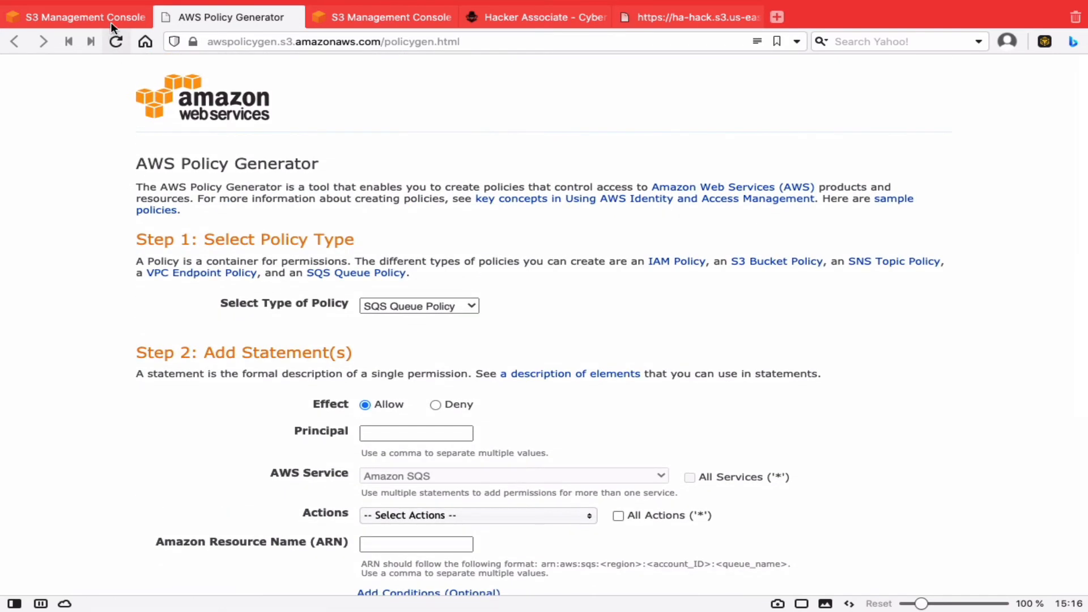
Return to the upload status of index.html and close it to show the objects in the ha-hack bucket
click(111, 21)
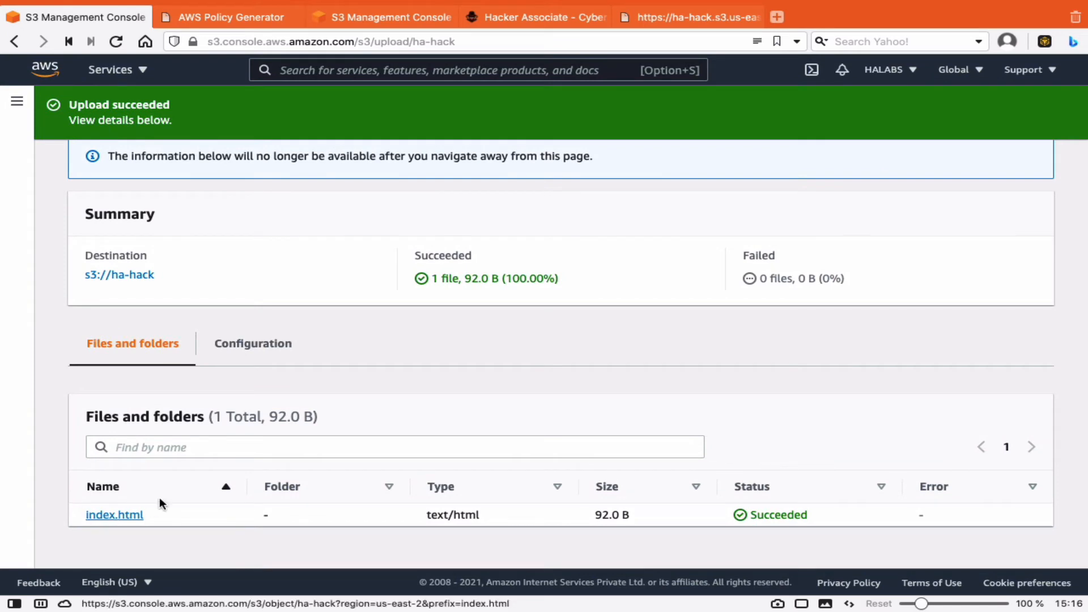
scroll(391, 433, up, 2)
scroll(175, 549, down, 2)
scroll(431, 460, up, 2)
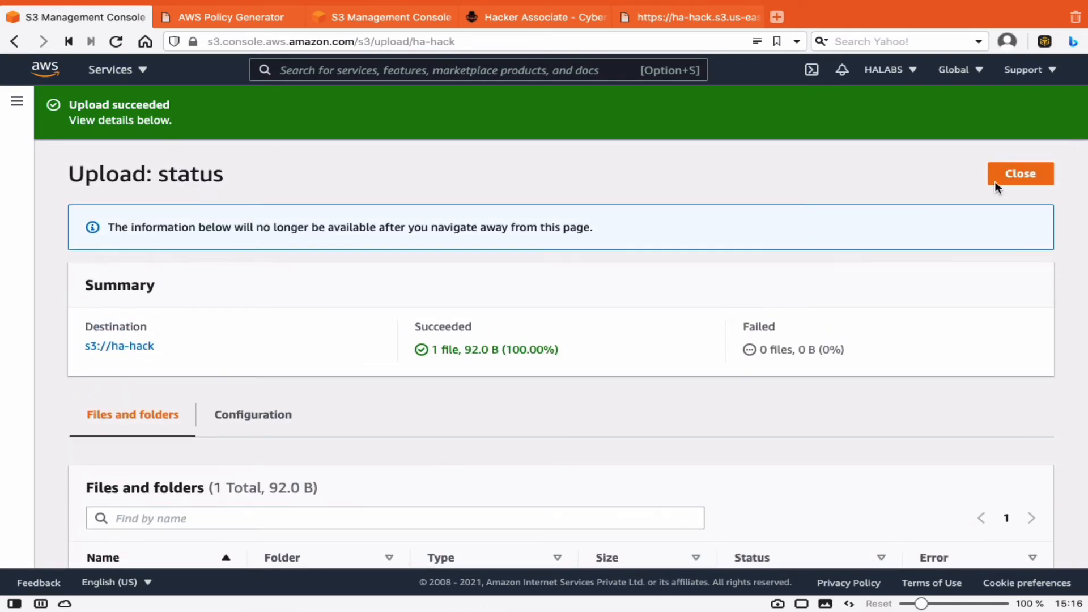
click(1012, 179)
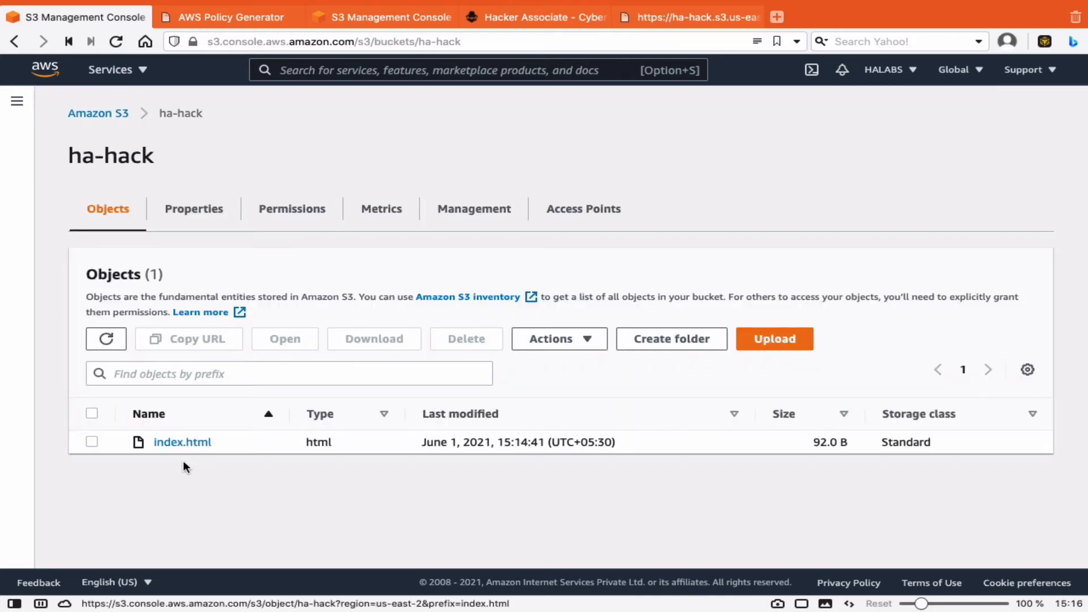
Open the static website hosting settings in the ha-hack bucket's properties and enable hosting
click(194, 209)
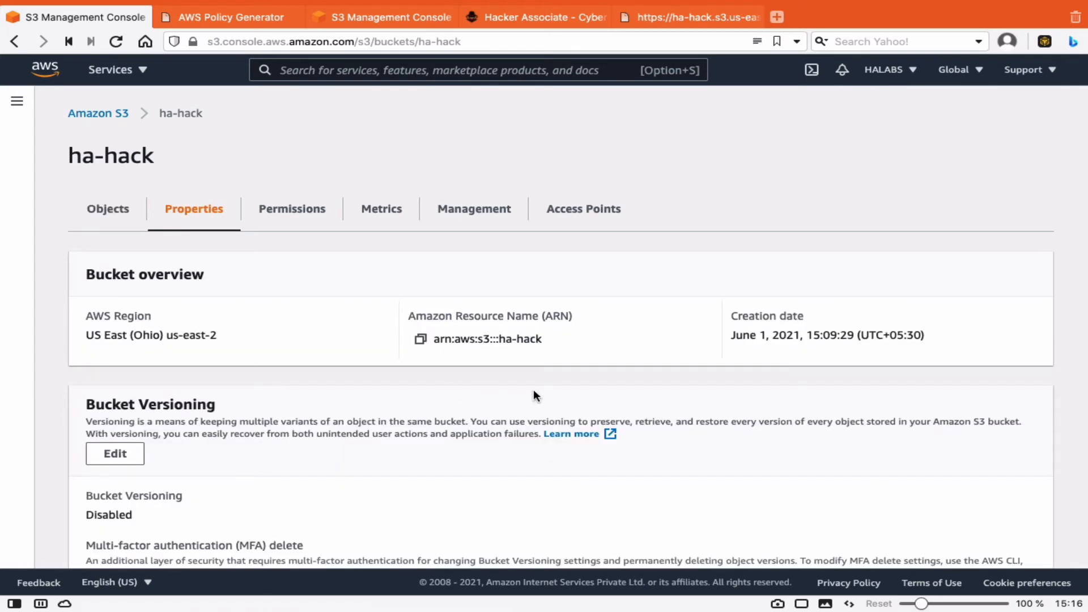
scroll(216, 264, down, 4)
scroll(372, 289, down, 20)
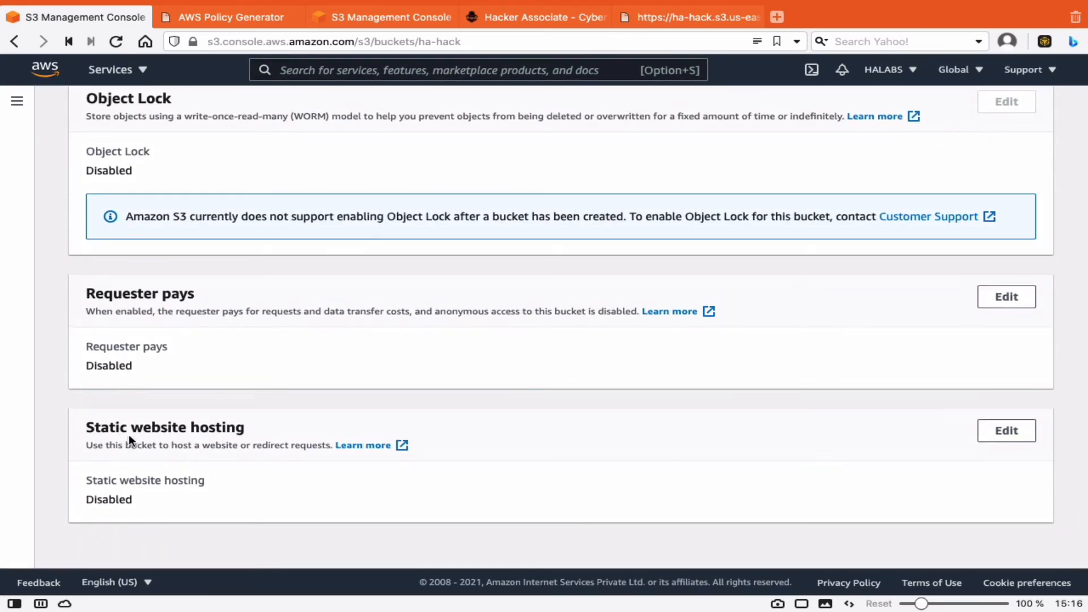
click(1013, 433)
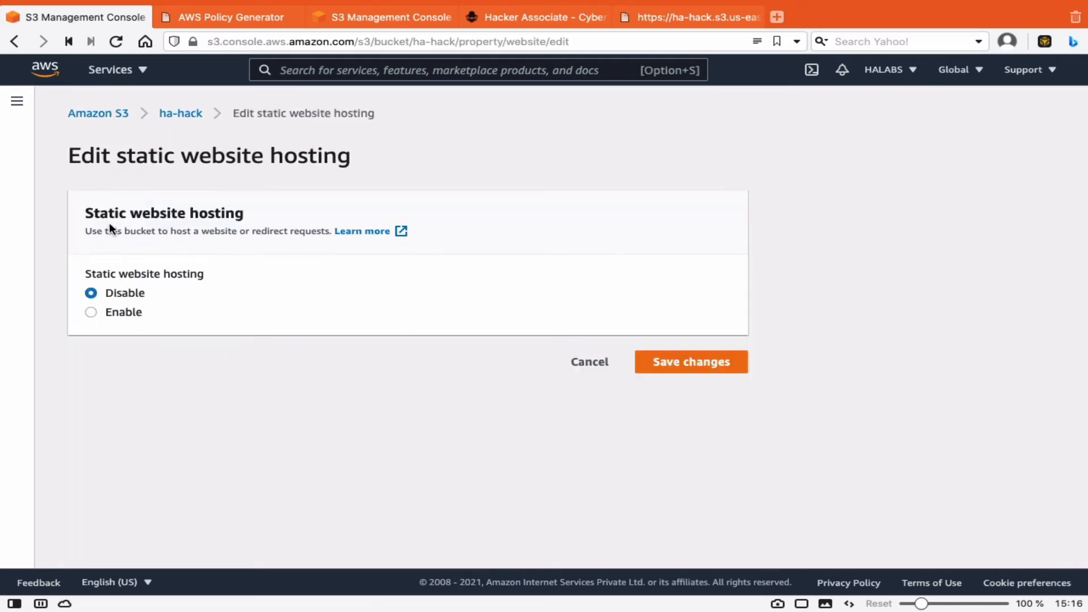
click(90, 313)
scroll(536, 424, down, 3)
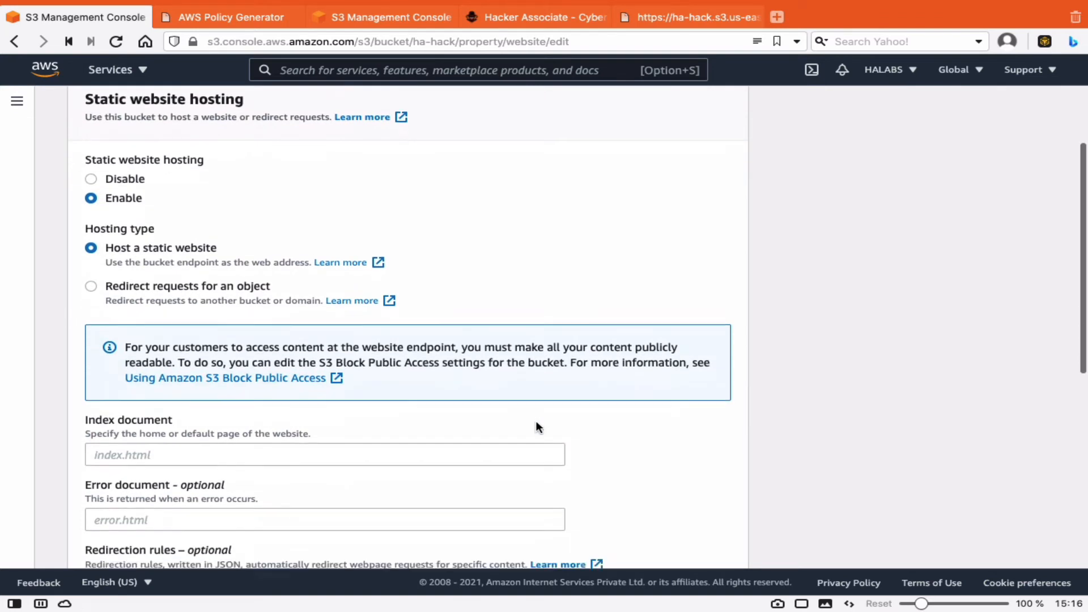
scroll(535, 426, down, 2)
scroll(266, 351, up, 5)
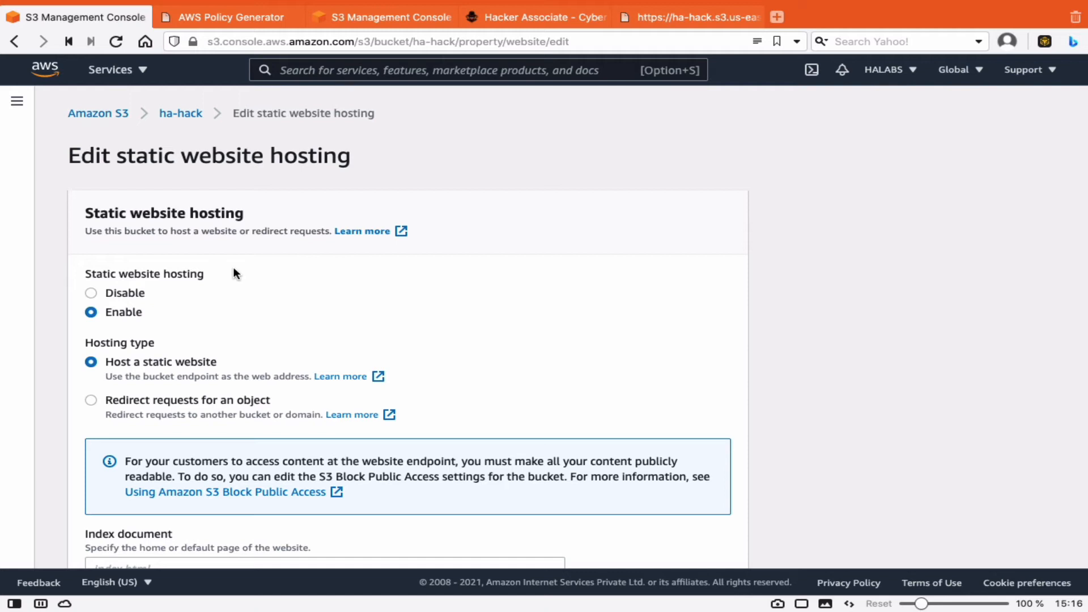
Set the index document to index.html and save the static website hosting changes
scroll(233, 272, down, 3)
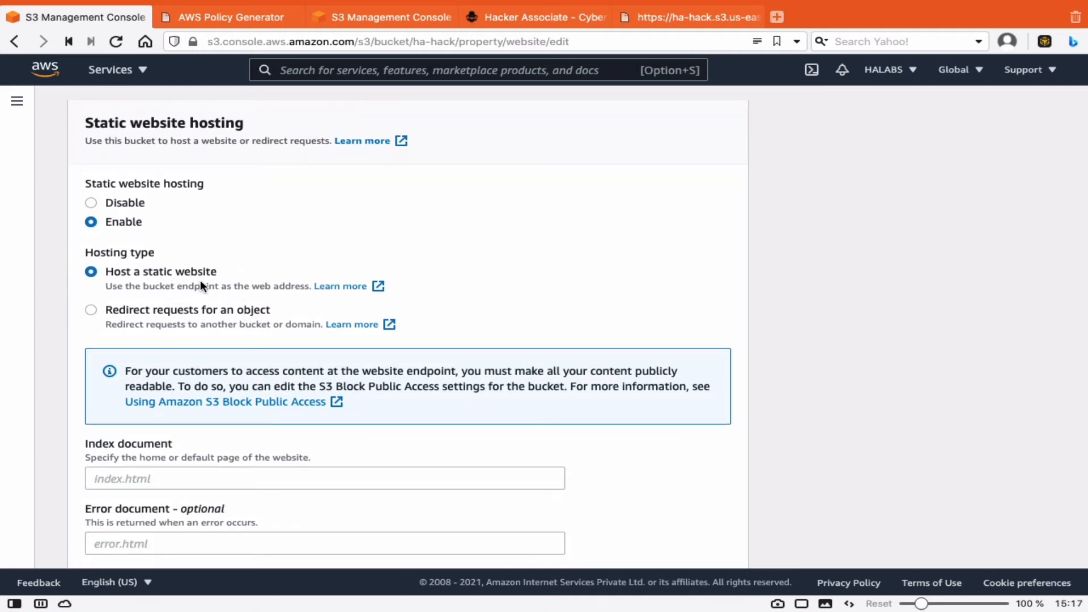
scroll(199, 280, down, 3)
click(112, 348)
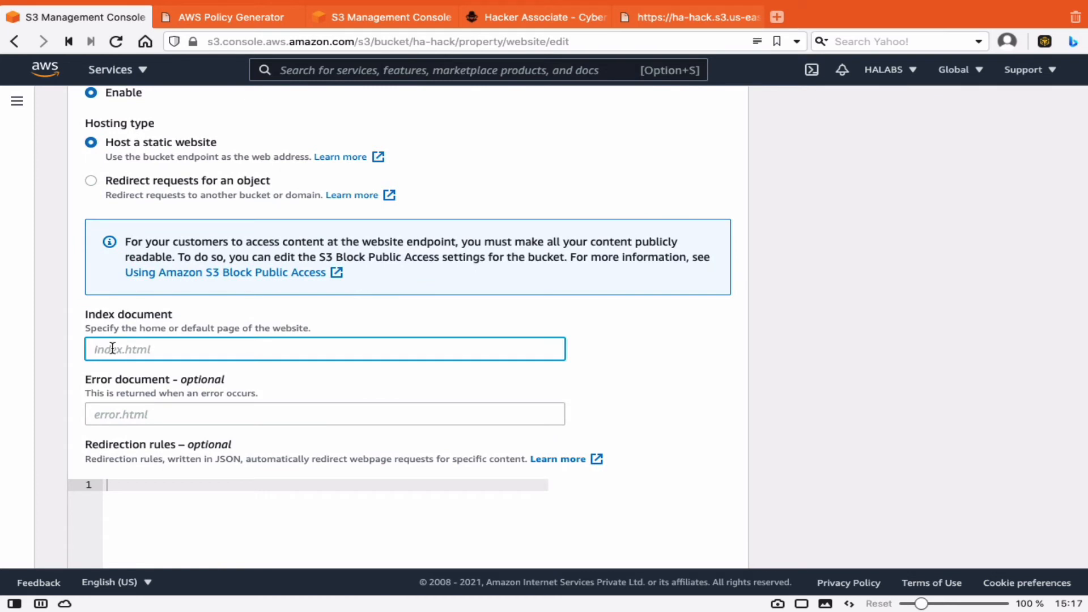
text(index.html)
scroll(251, 434, down, 7)
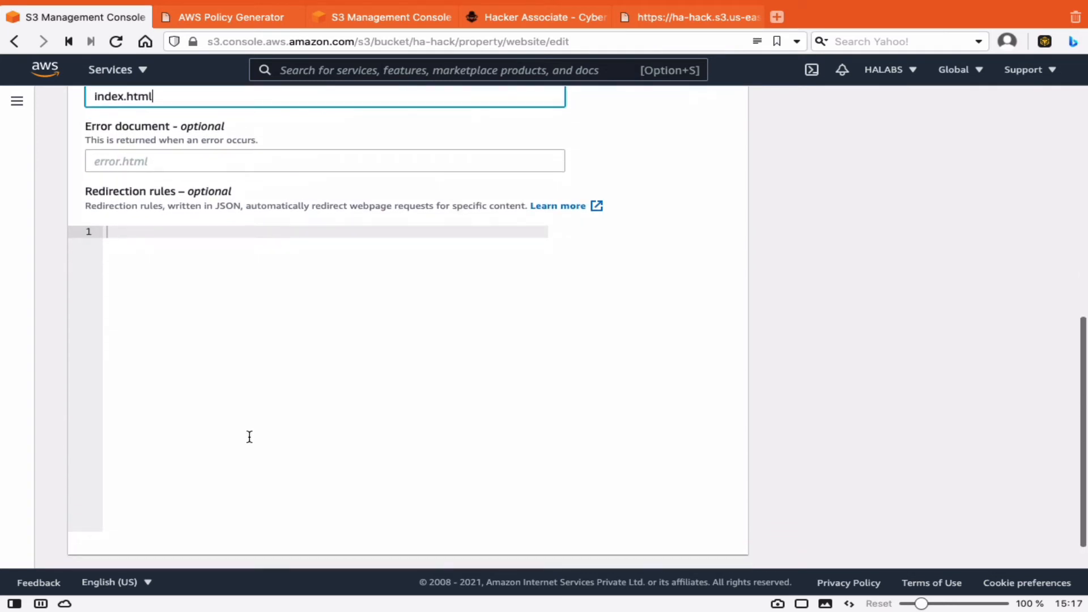
click(697, 542)
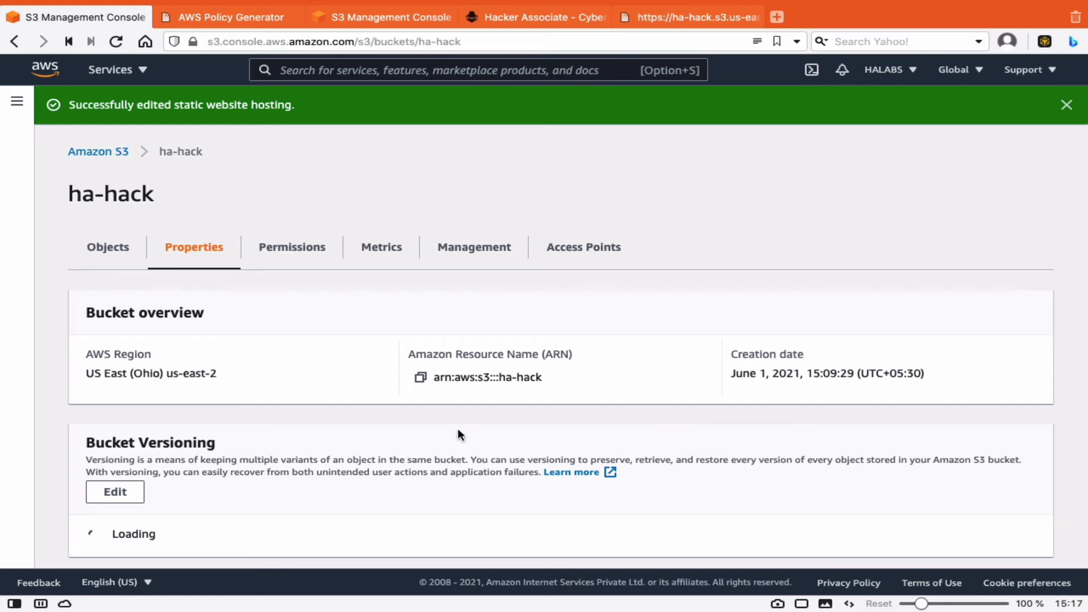
Look through the bucket's properties, from the overview and versioning to tags, default encryption, archive configurations and server access logging
scroll(413, 434, down, 2)
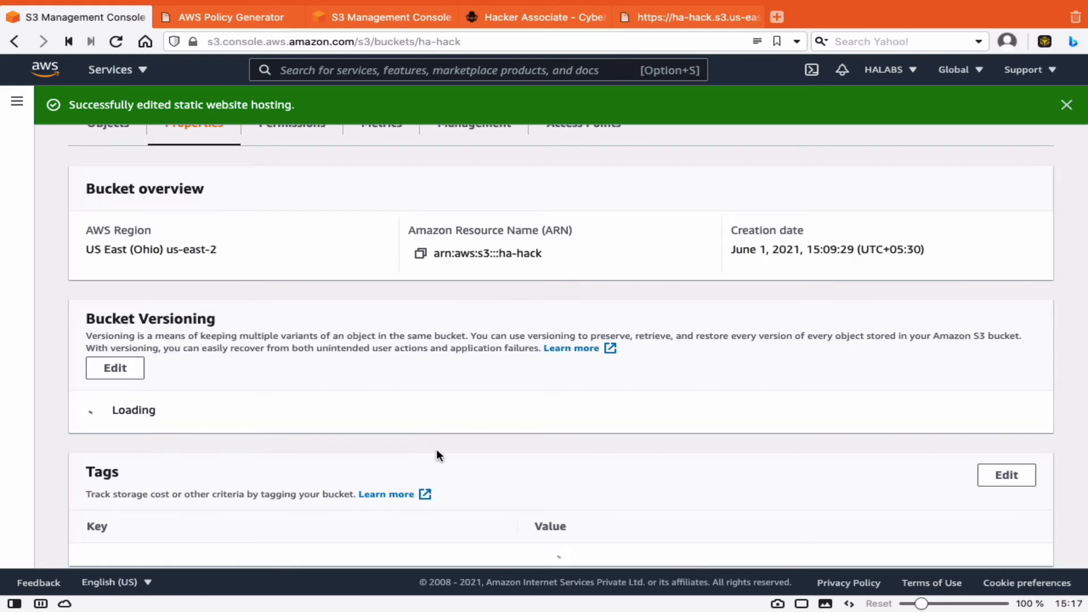
scroll(437, 448, down, 3)
scroll(437, 449, down, 1)
scroll(587, 450, down, 3)
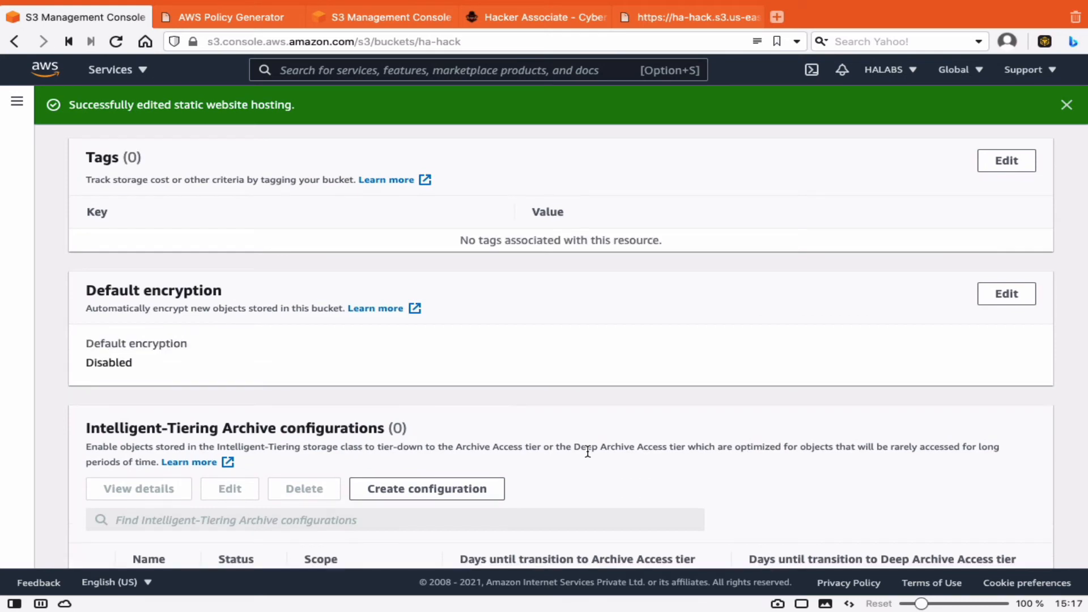
scroll(588, 451, down, 3)
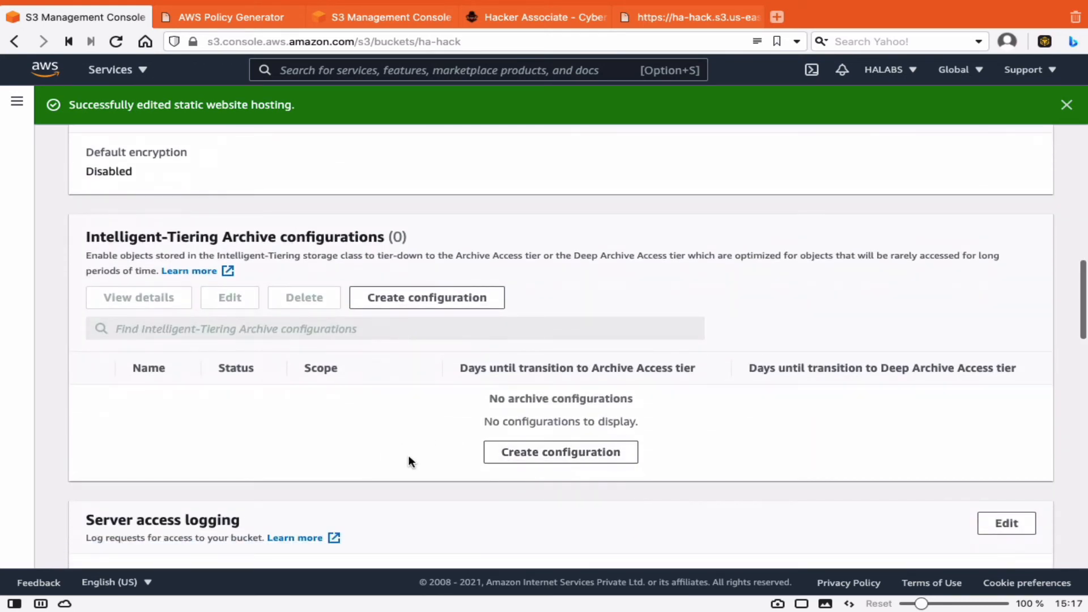
scroll(413, 460, down, 5)
scroll(423, 467, up, 10)
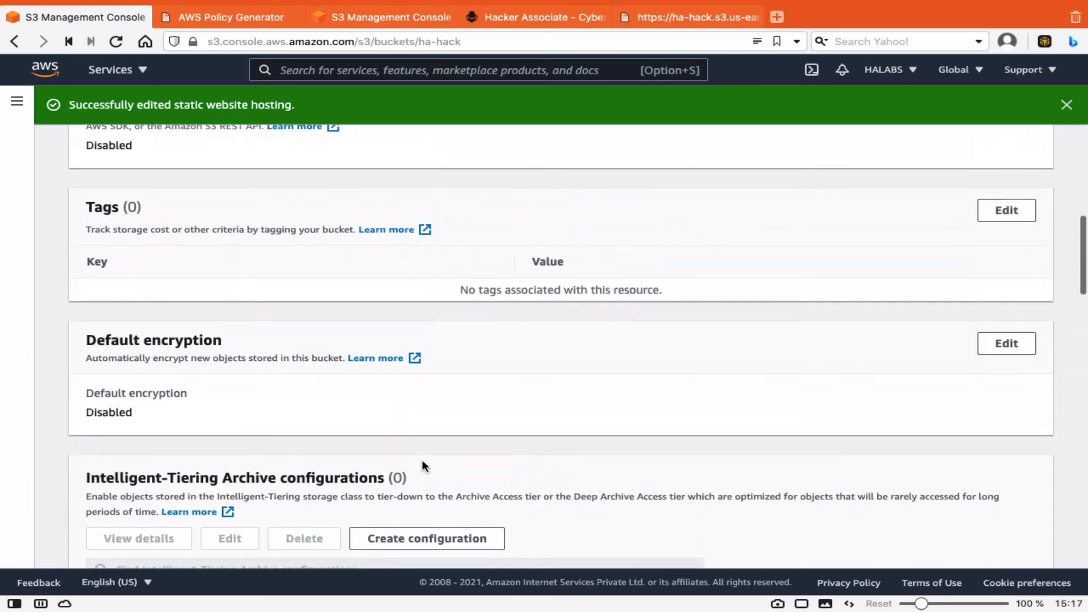
scroll(422, 460, up, 5)
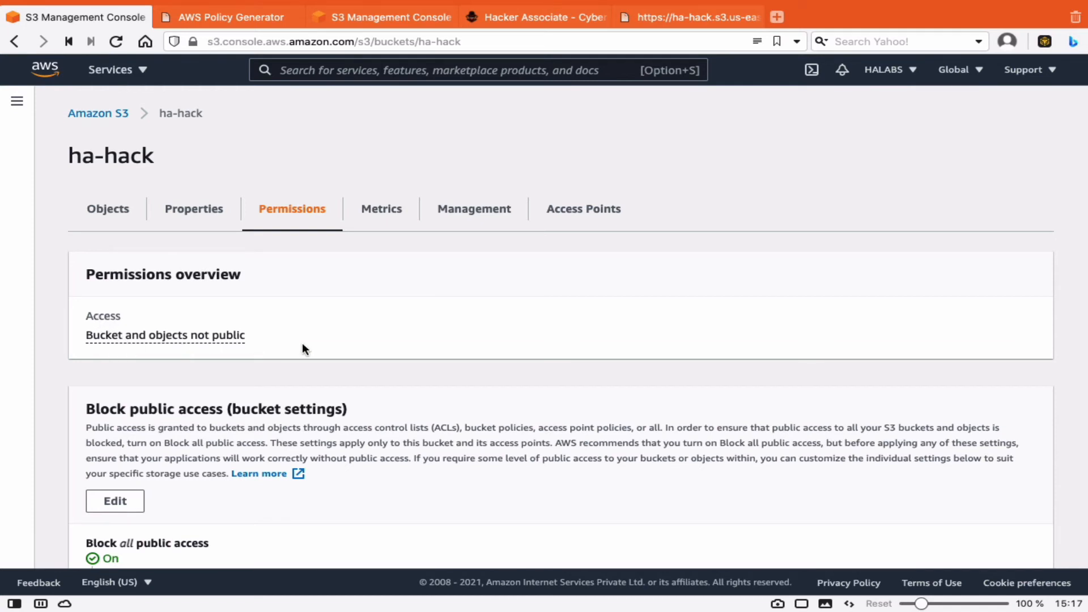
Turn off Block all public access in the ha-hack bucket's permissions, save, and enter confirm to apply the change
scroll(314, 345, down, 3)
scroll(321, 358, down, 3)
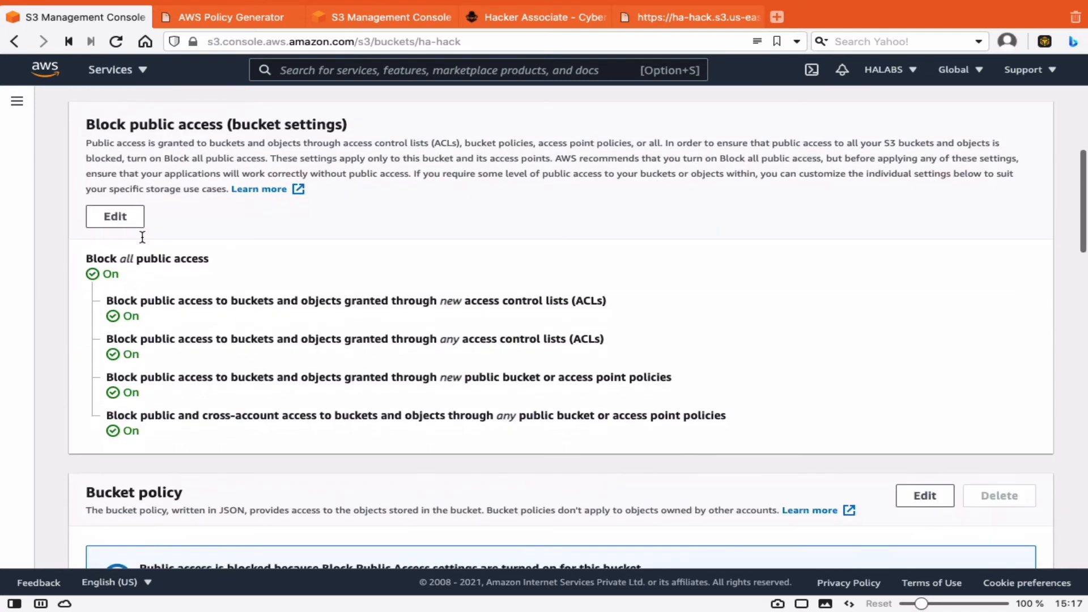
click(115, 217)
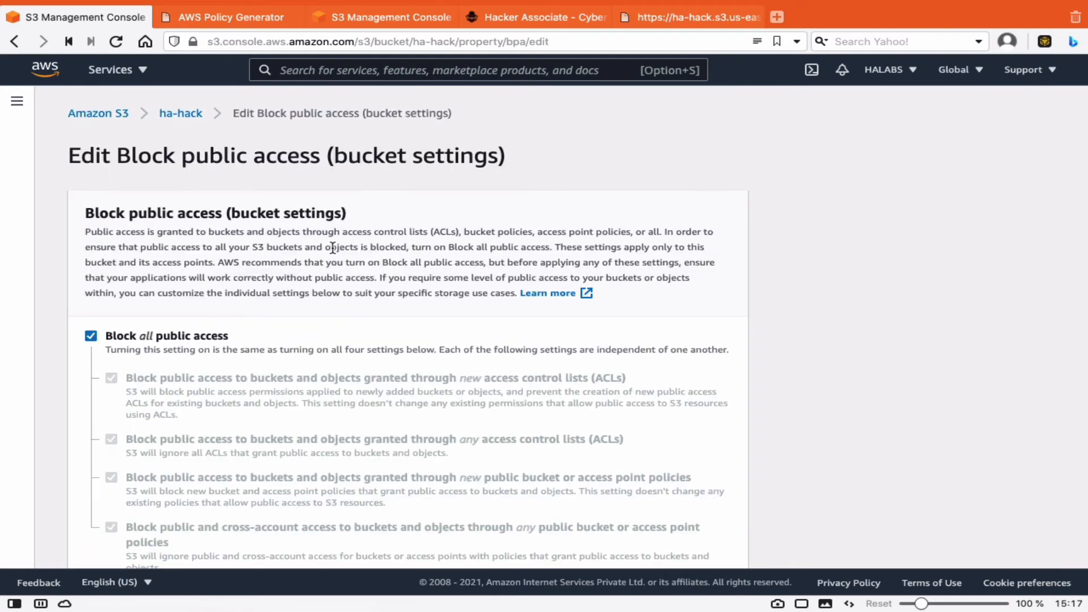
scroll(391, 368, down, 2)
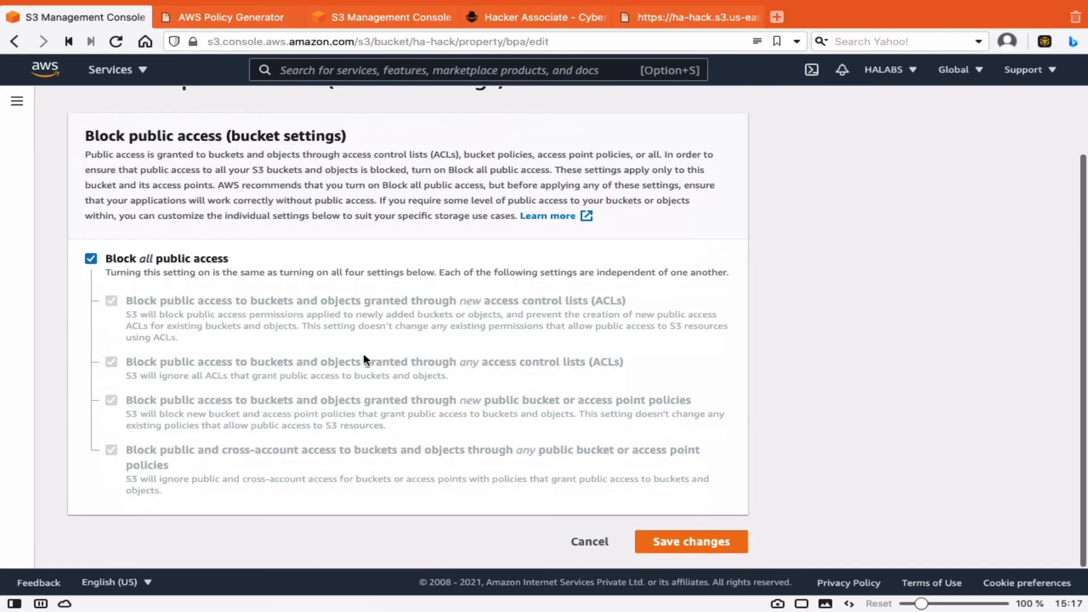
click(141, 257)
click(711, 545)
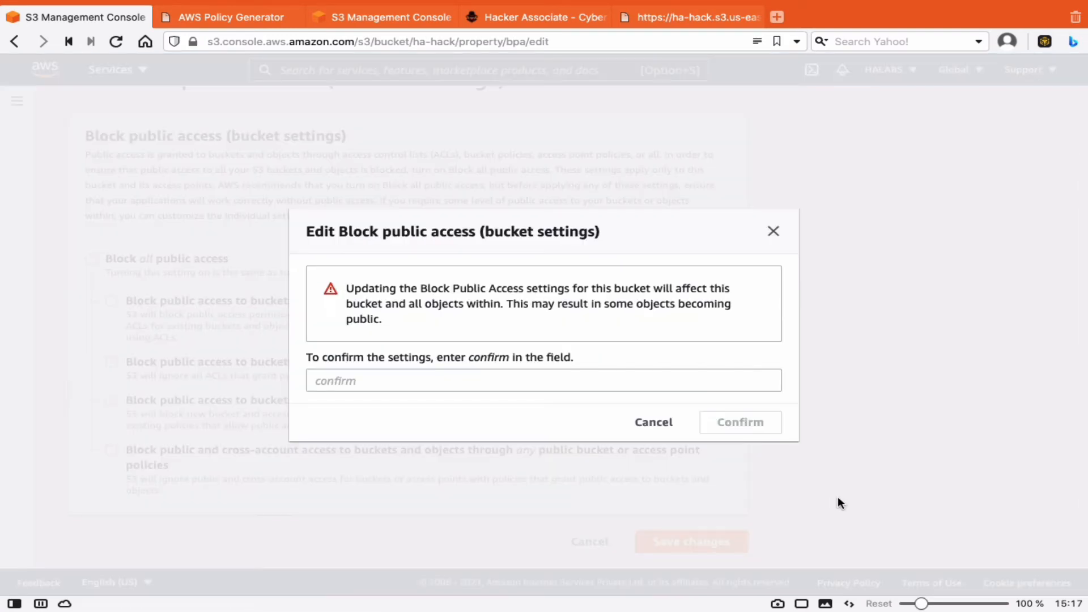
click(331, 378)
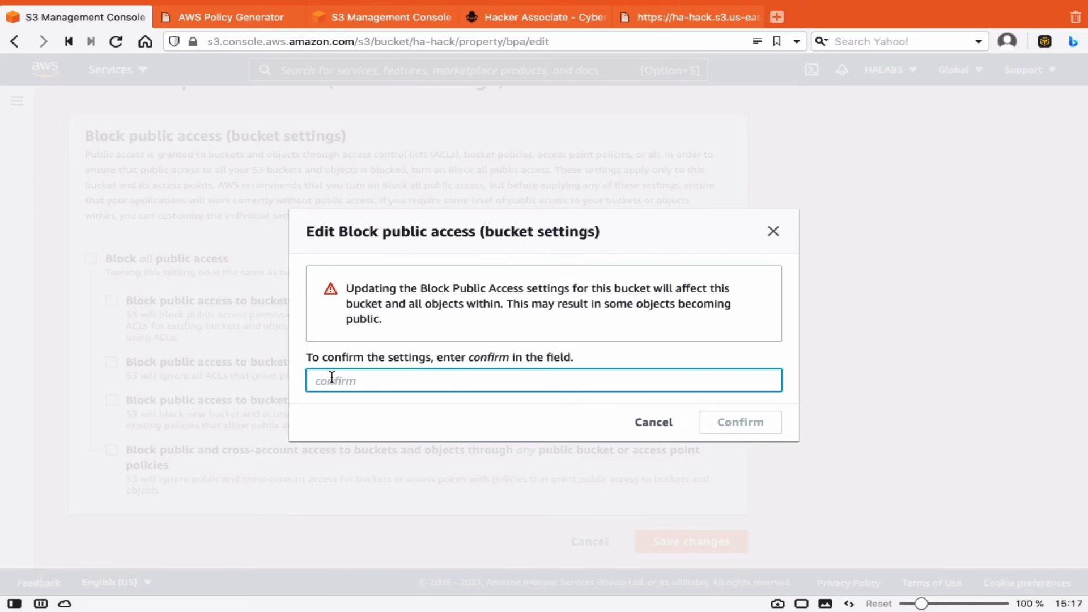
text(confirm)
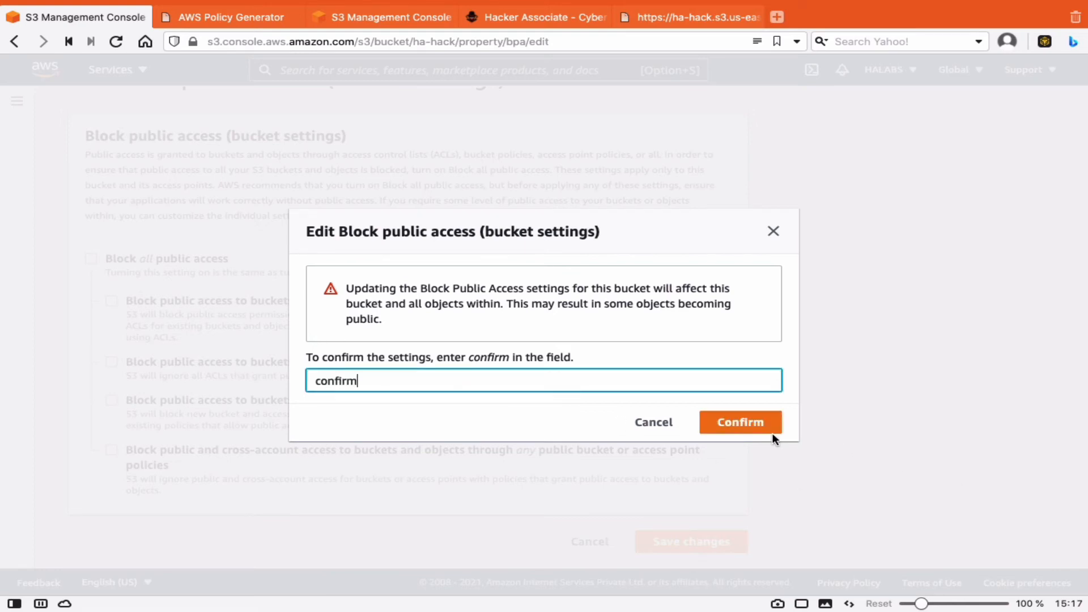
click(749, 424)
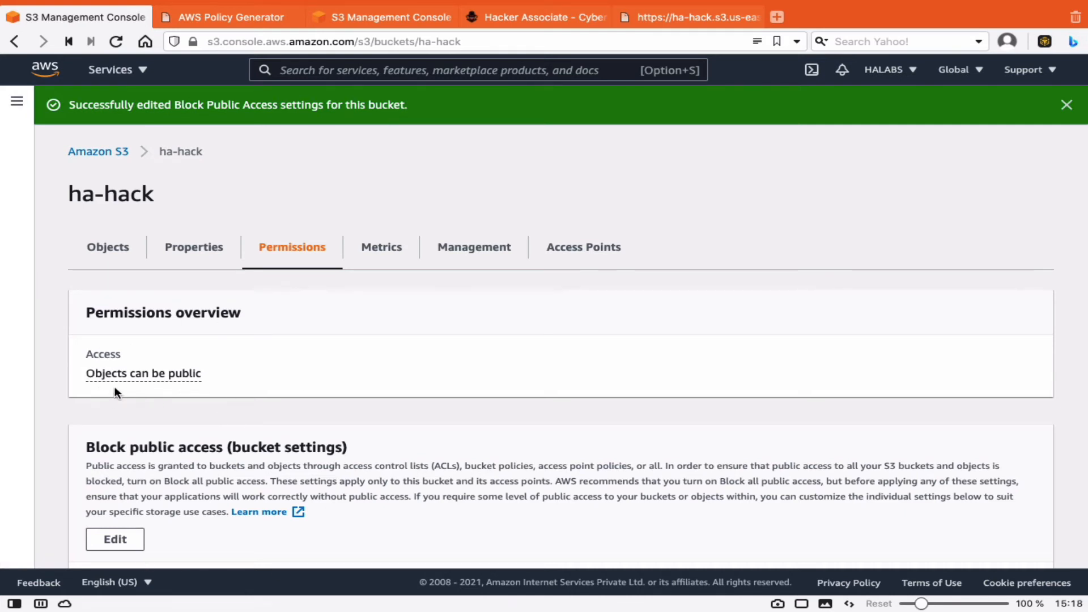
Review the bucket's permissions, from the block public access settings and bucket policy down to cross-origin resource sharing
scroll(294, 425, down, 3)
scroll(257, 415, down, 4)
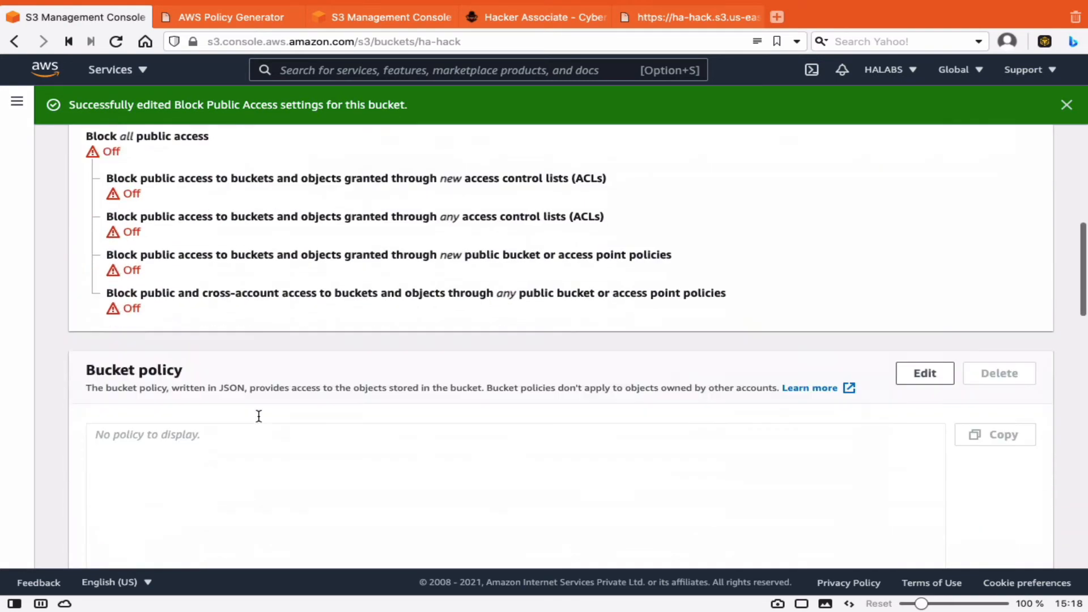
scroll(258, 421, up, 2)
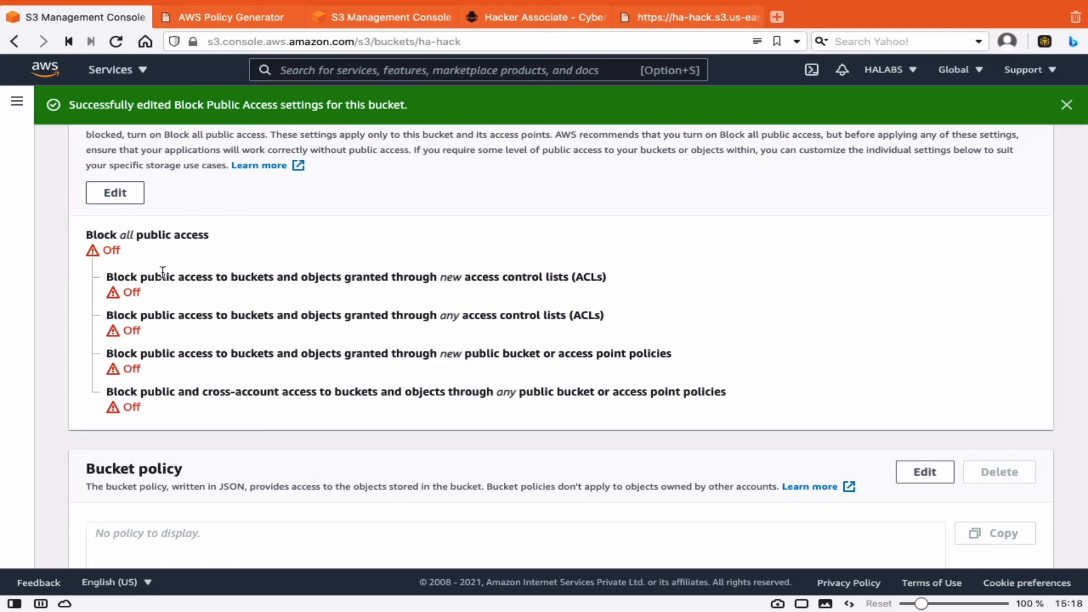
scroll(162, 274, down, 2)
scroll(164, 281, up, 2)
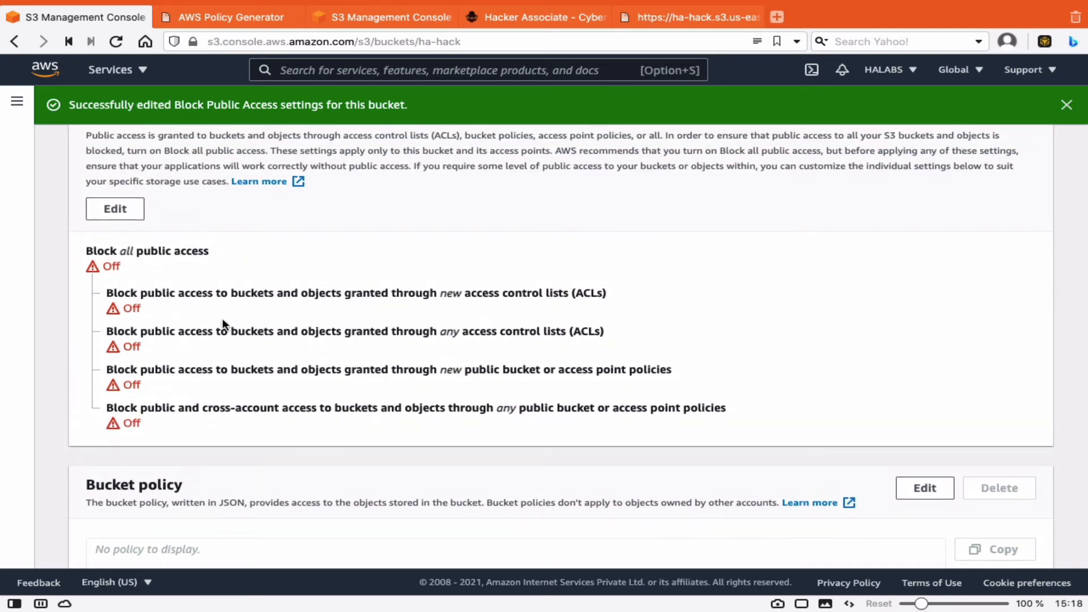
scroll(216, 329, down, 5)
scroll(217, 329, down, 3)
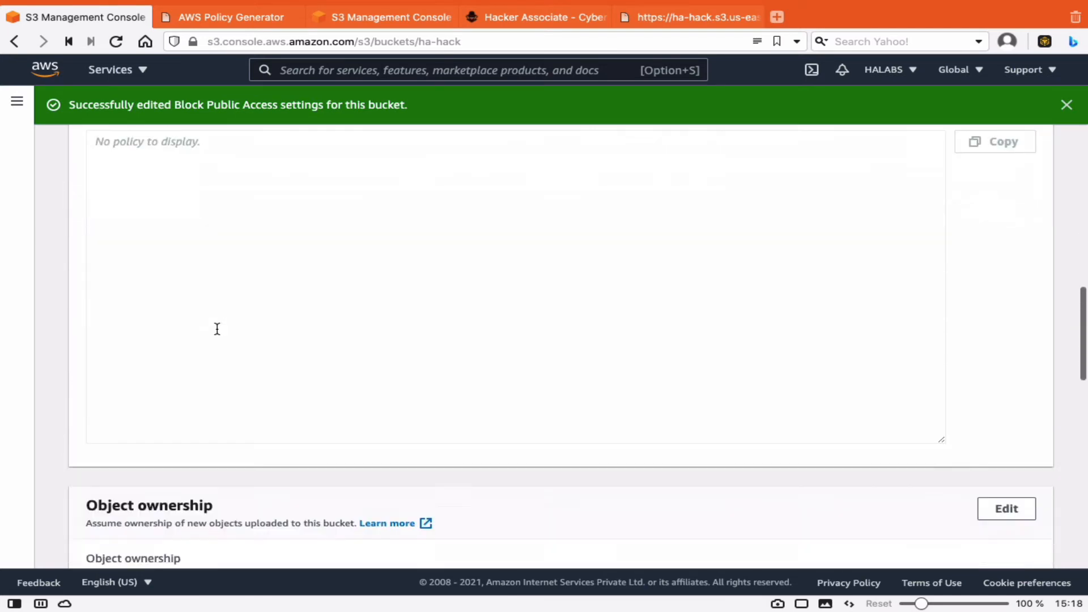
scroll(217, 328, up, 3)
scroll(218, 328, down, 10)
scroll(217, 329, down, 6)
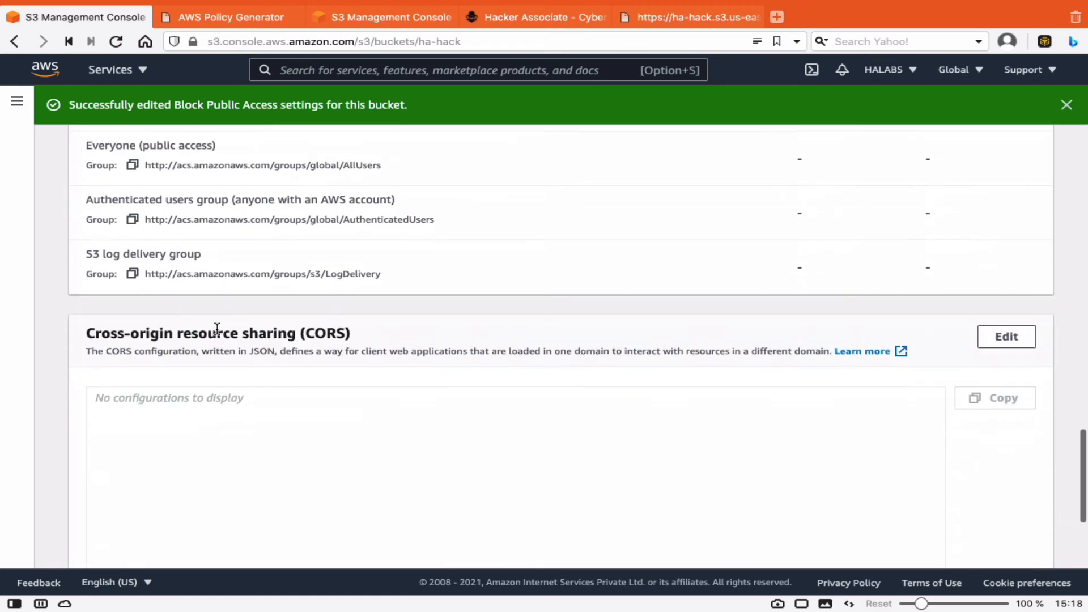
scroll(216, 332, up, 20)
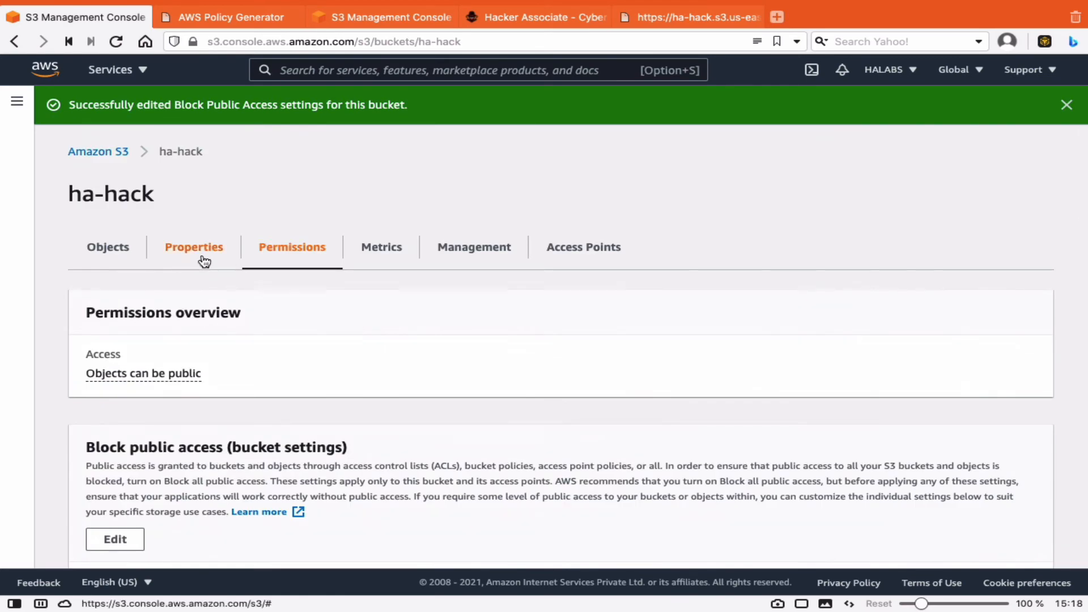
Show the bucket's objects, return to its properties and highlight the Static website hosting heading
click(108, 248)
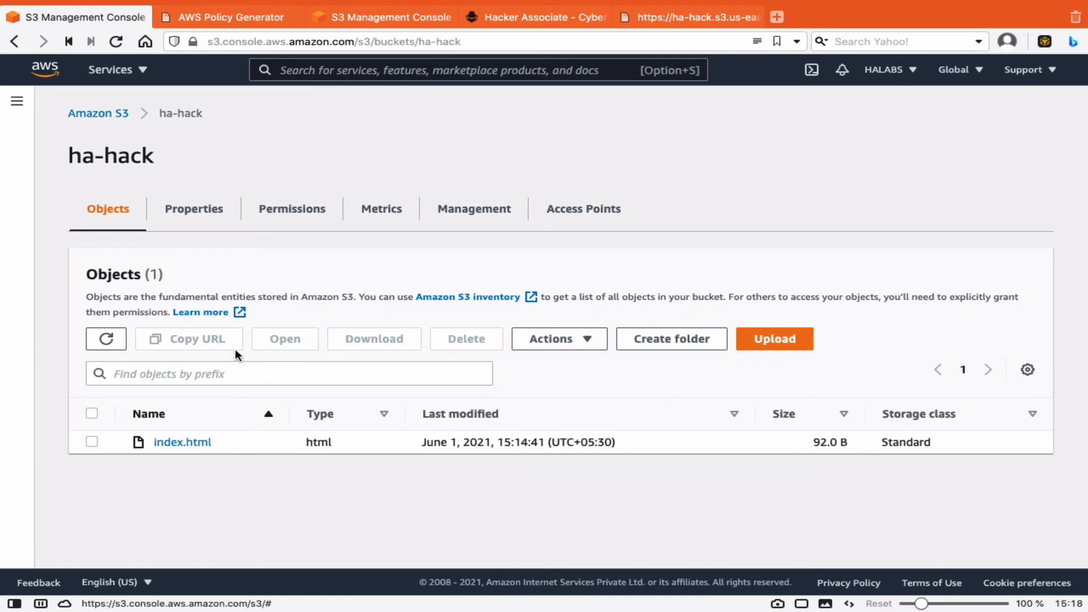
click(194, 211)
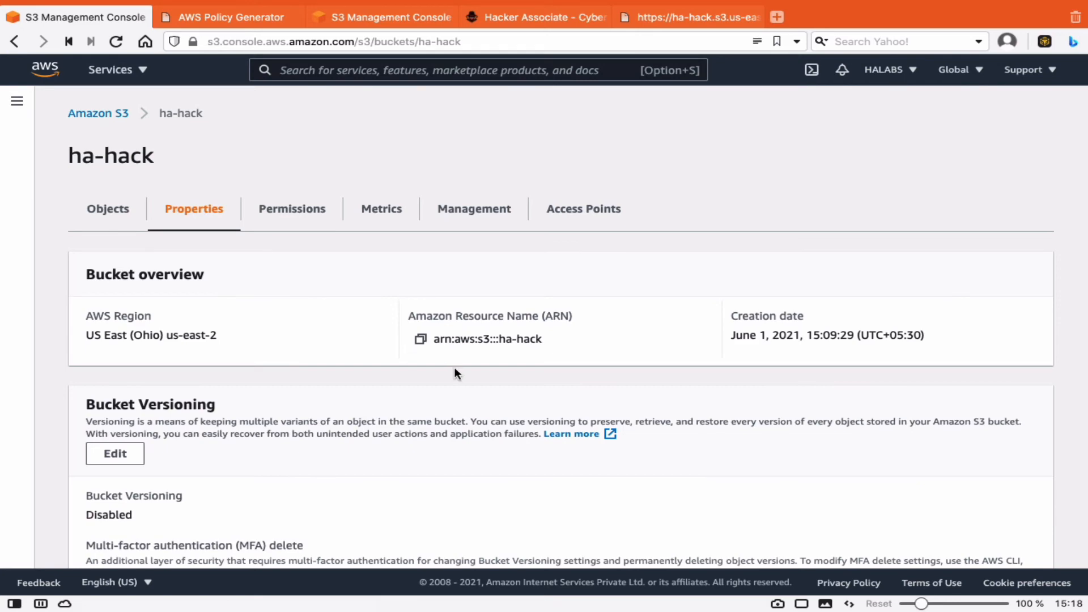
scroll(389, 420, down, 15)
scroll(388, 422, down, 10)
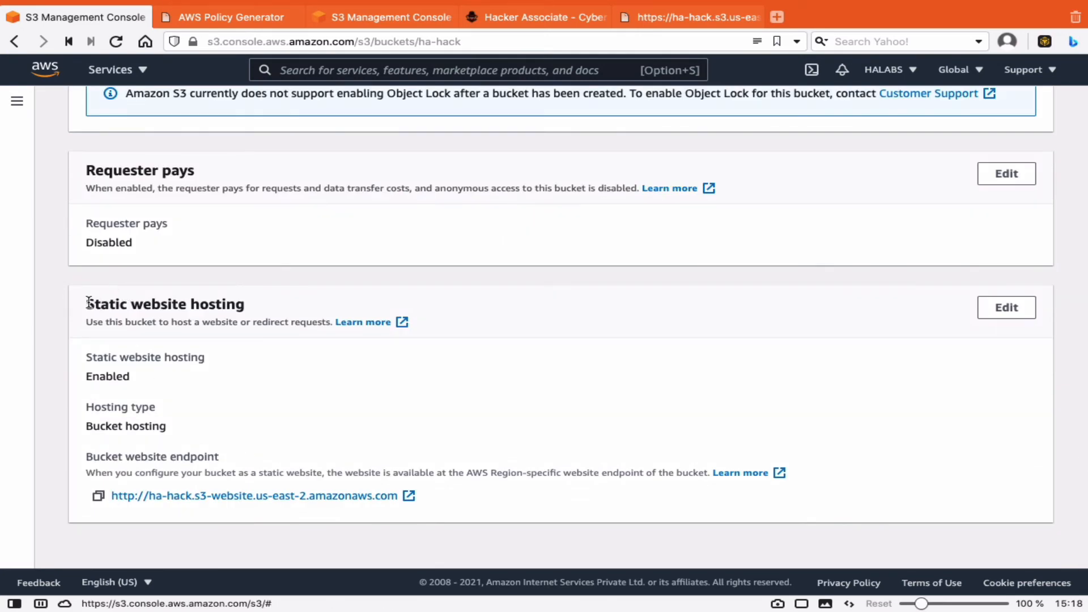
drag(89, 303, 247, 311)
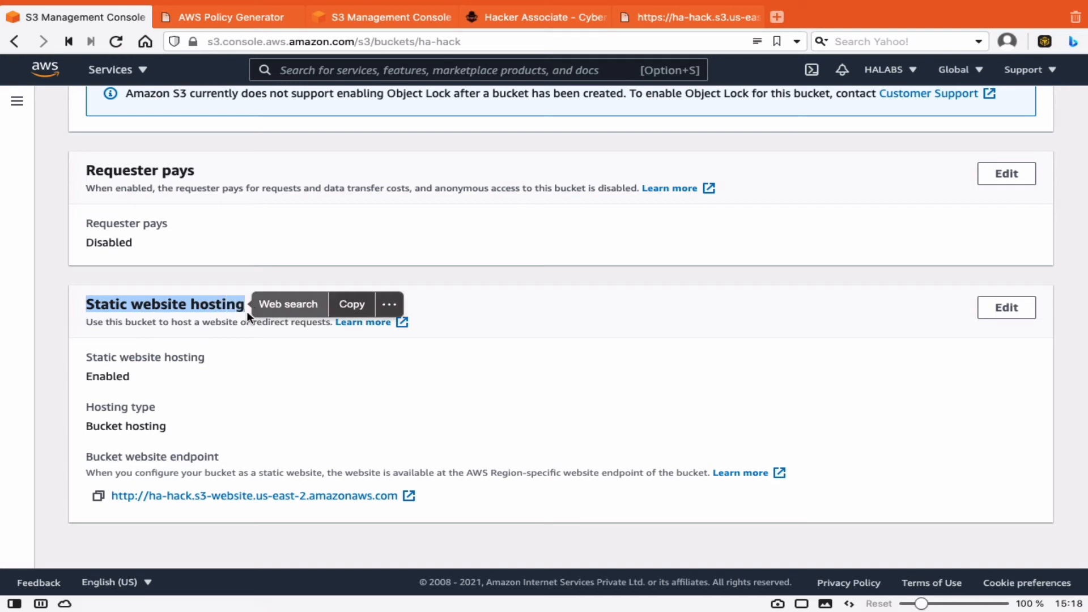
Copy the bucket website endpoint, open it in a new browser tab, and return to the bucket's properties
click(99, 497)
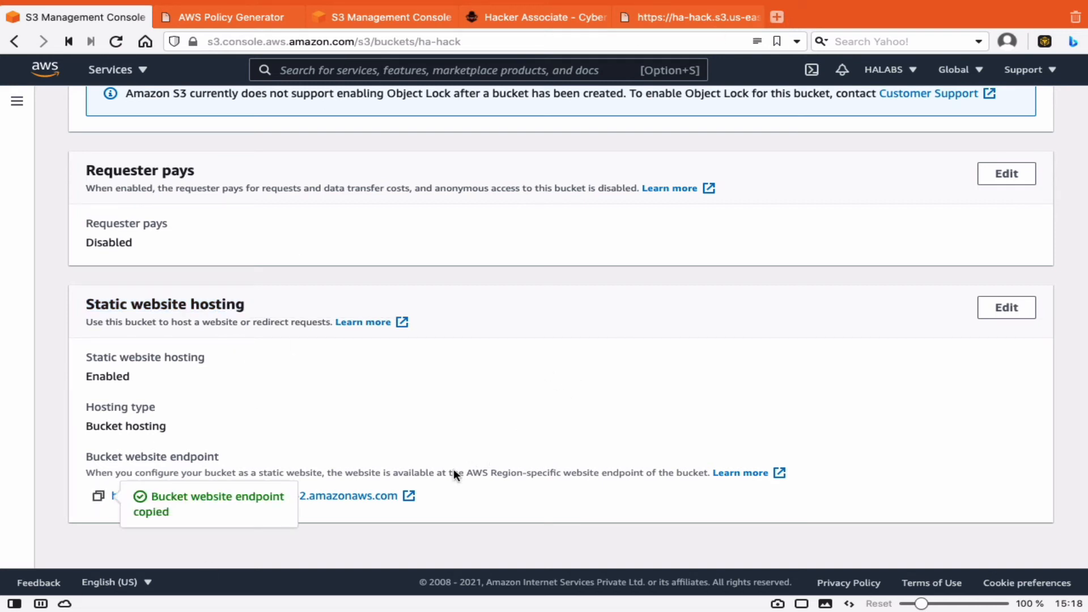
click(408, 497)
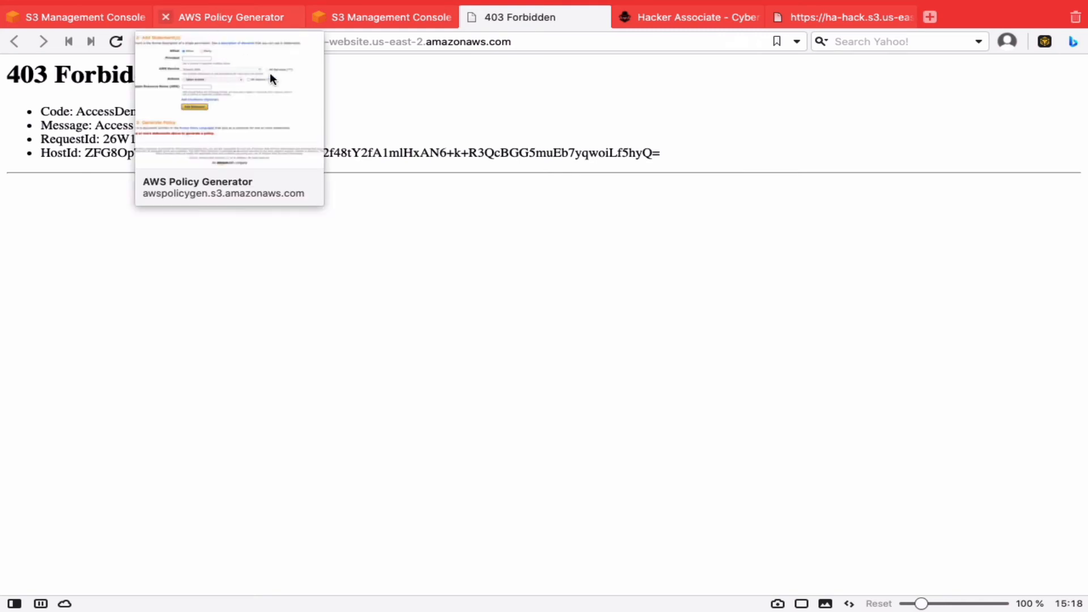
click(254, 19)
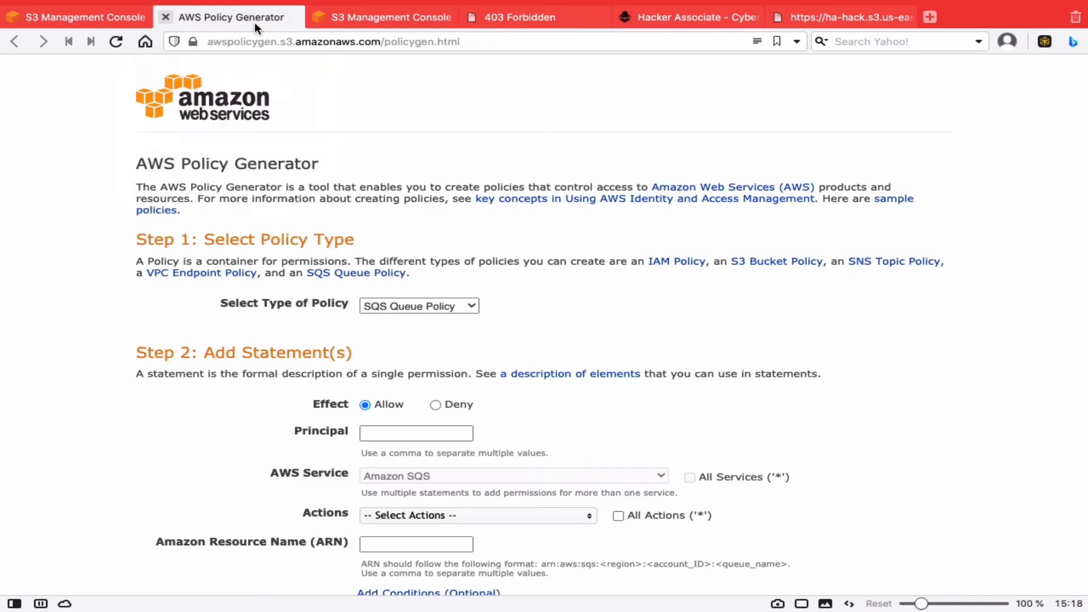
click(90, 16)
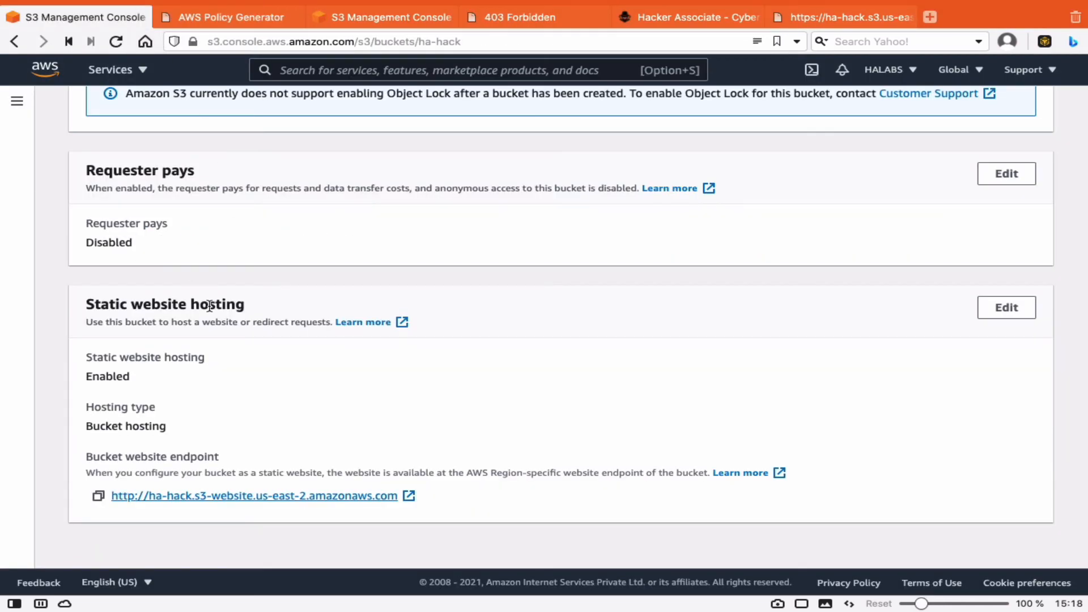
Make index.html in the ha-hack bucket public and close the resulting status page
scroll(233, 332, up, 20)
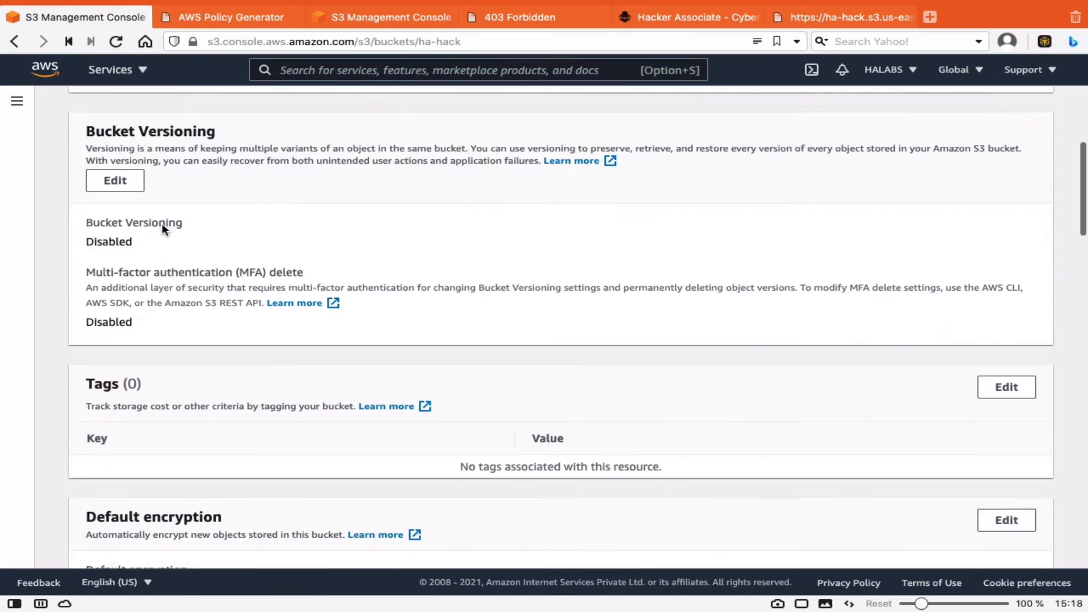
scroll(162, 223, up, 5)
click(103, 211)
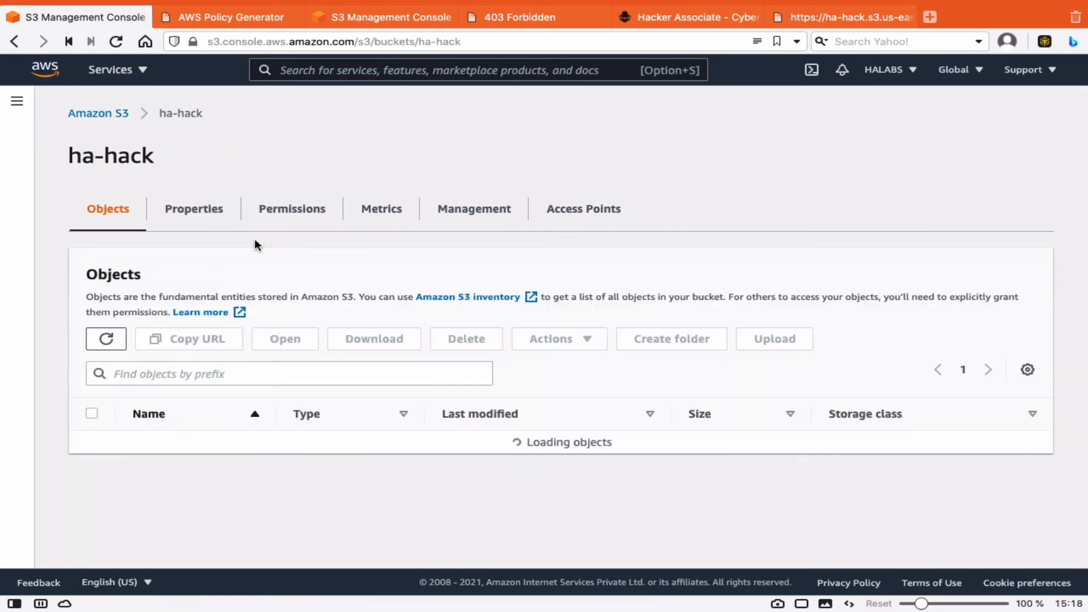
click(91, 442)
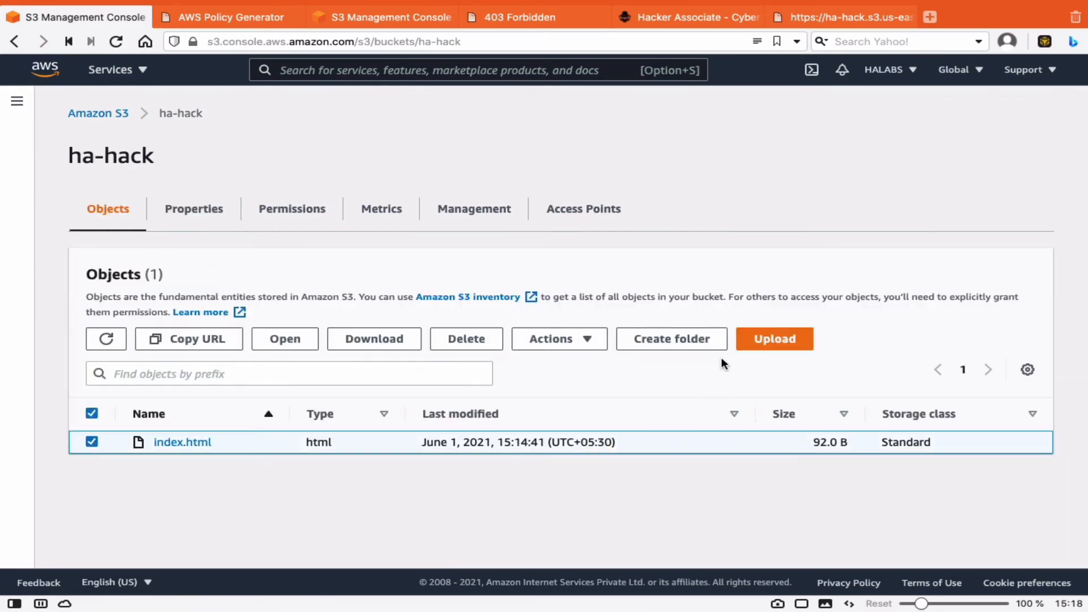
click(583, 341)
scroll(600, 283, down, 3)
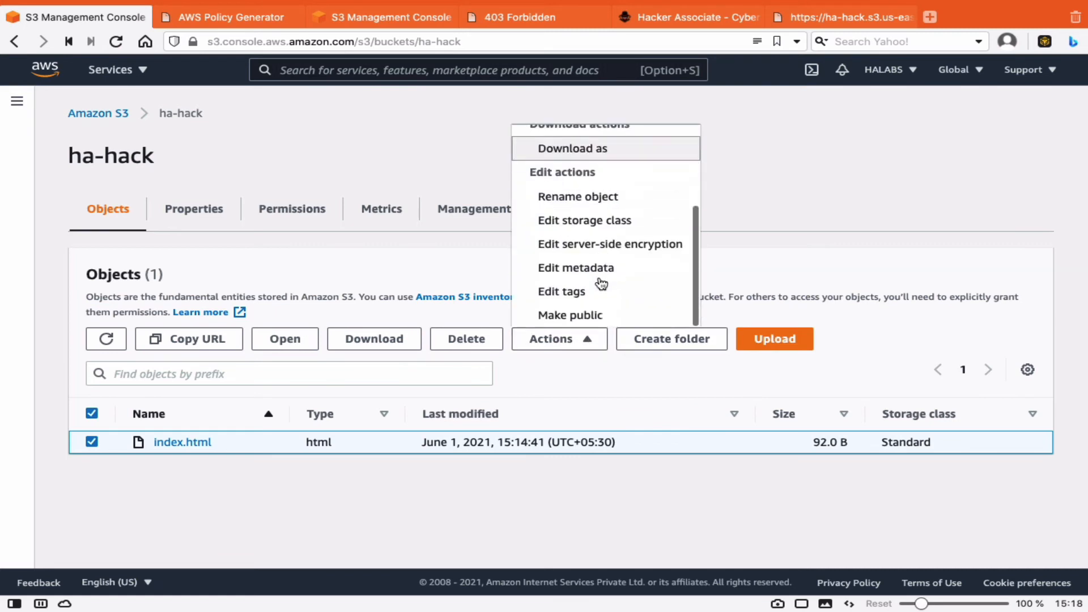
click(590, 324)
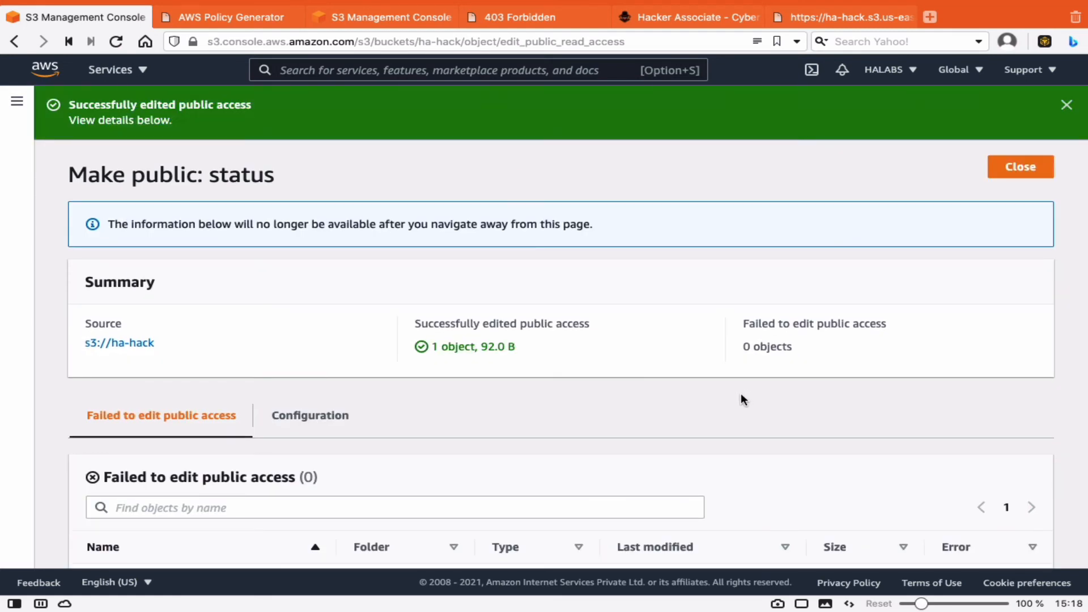
scroll(742, 400, down, 2)
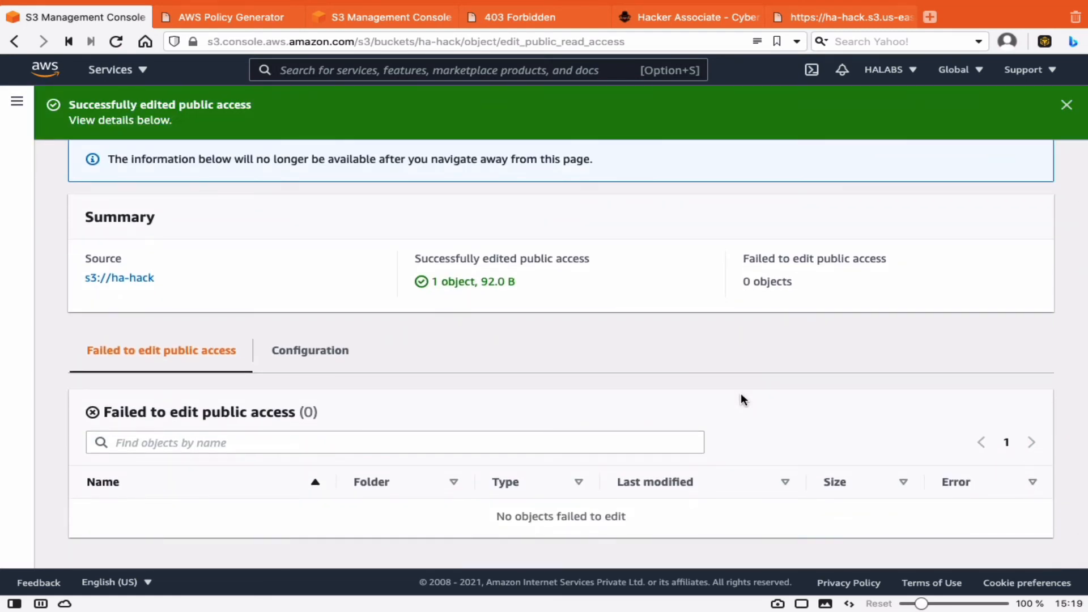
scroll(666, 387, up, 2)
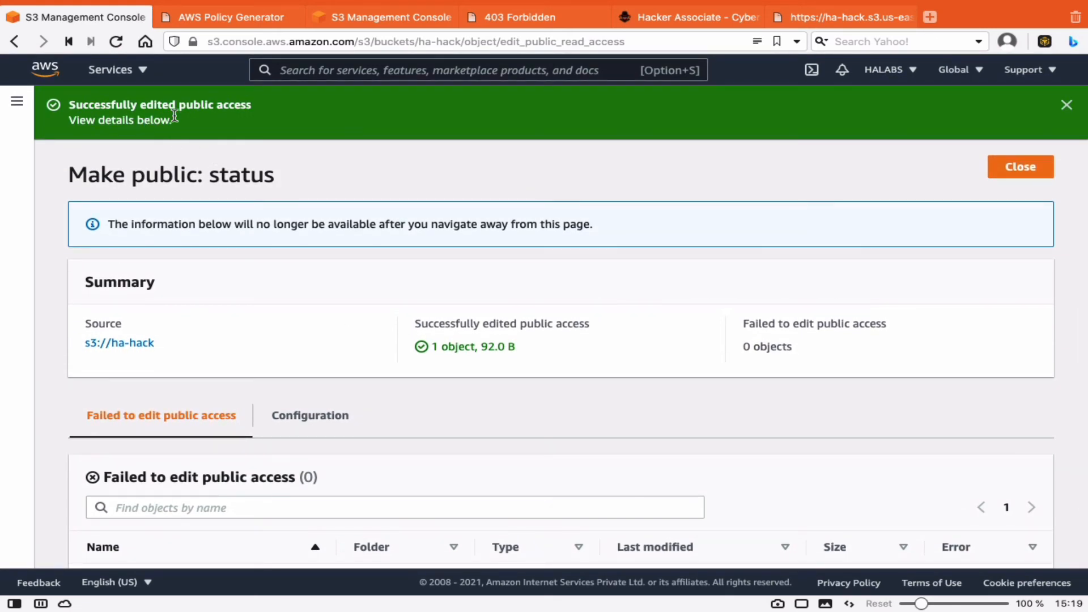
click(1022, 167)
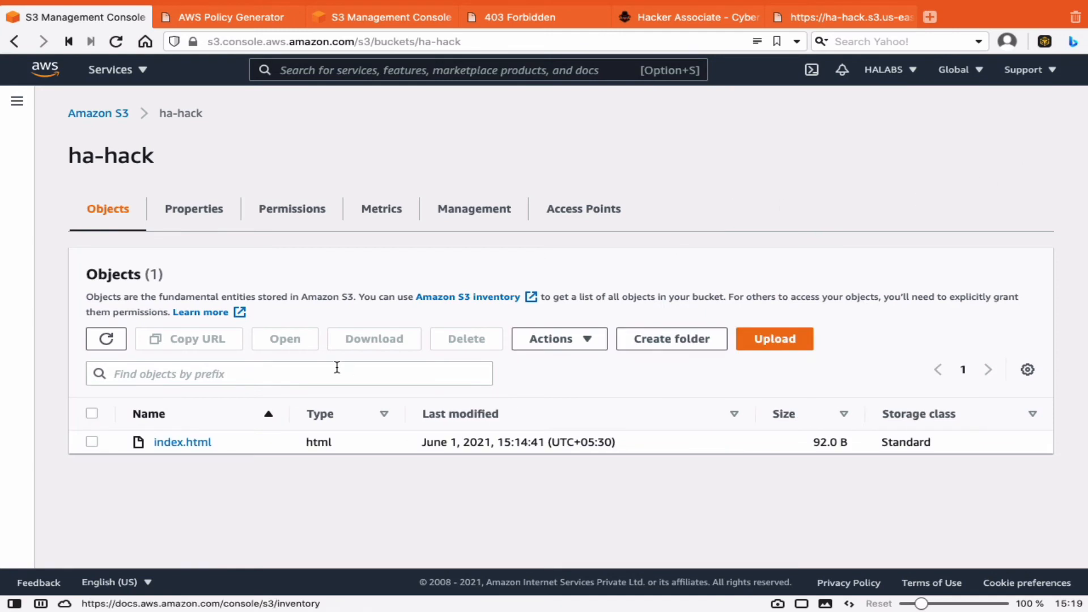
Copy the bucket website endpoint from the Static website hosting properties and open it in a new browser tab
click(91, 441)
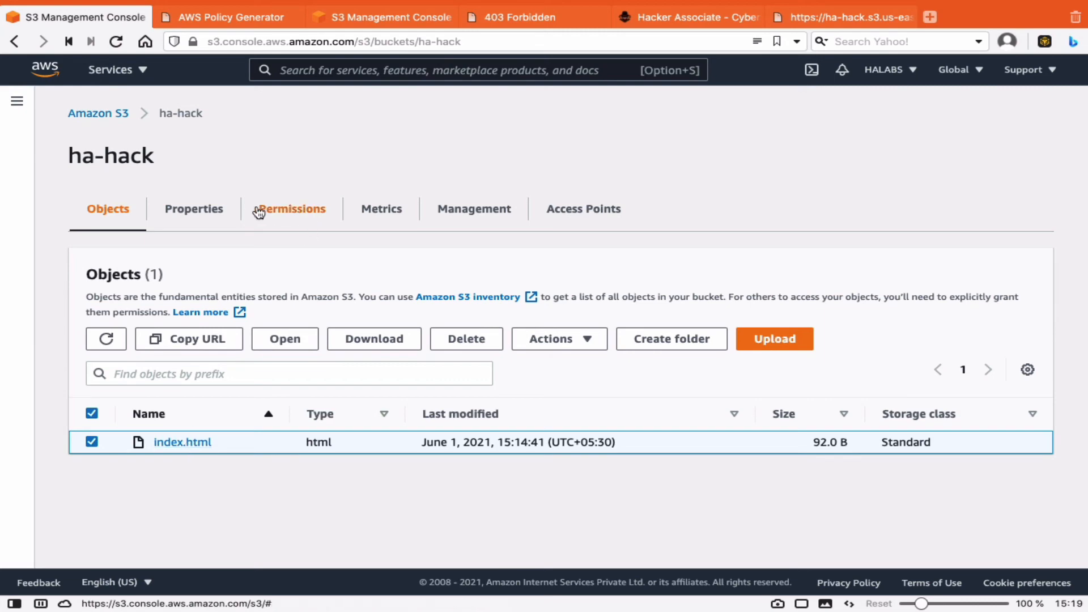
click(214, 212)
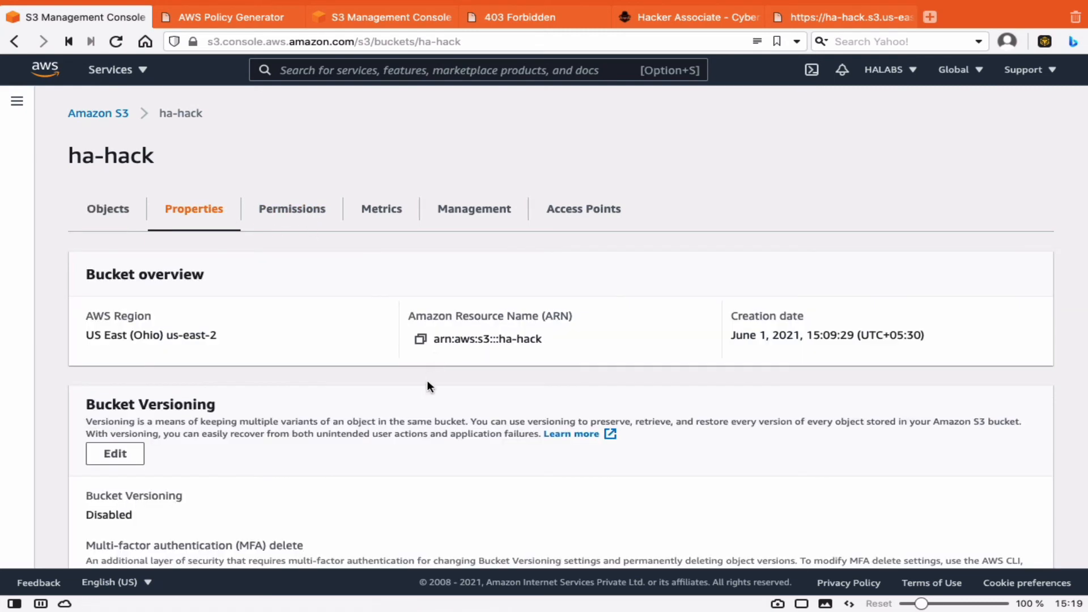
scroll(428, 385, down, 20)
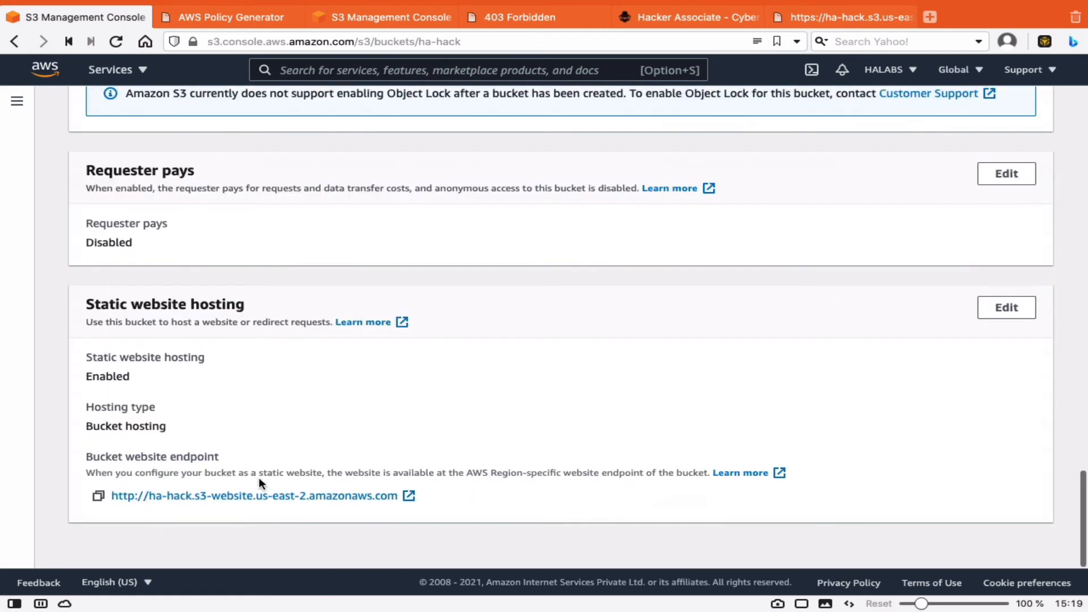
click(98, 496)
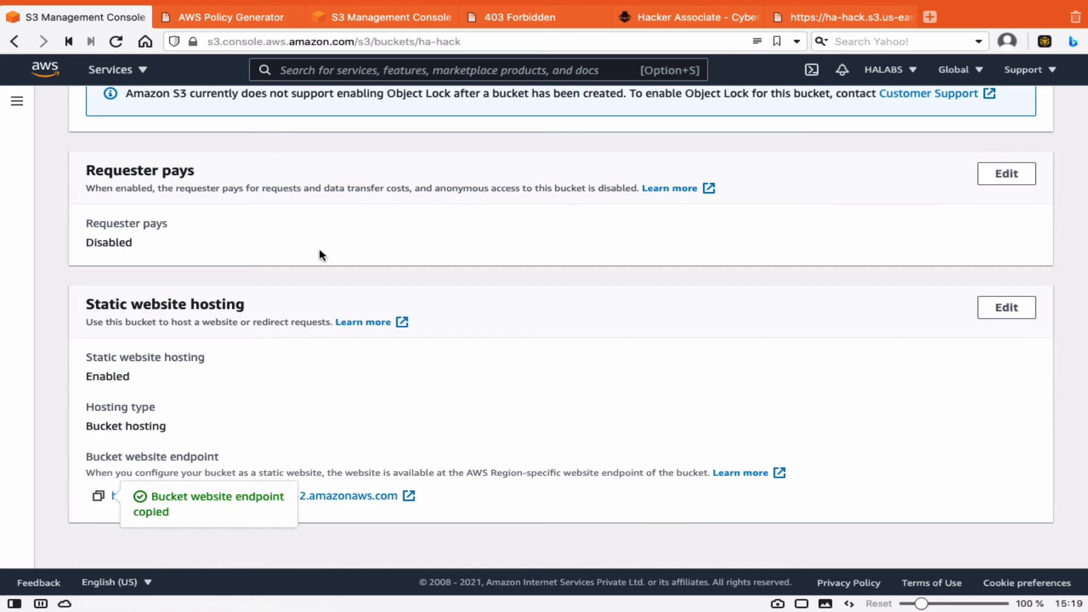
key(super+t)
right_click(371, 38)
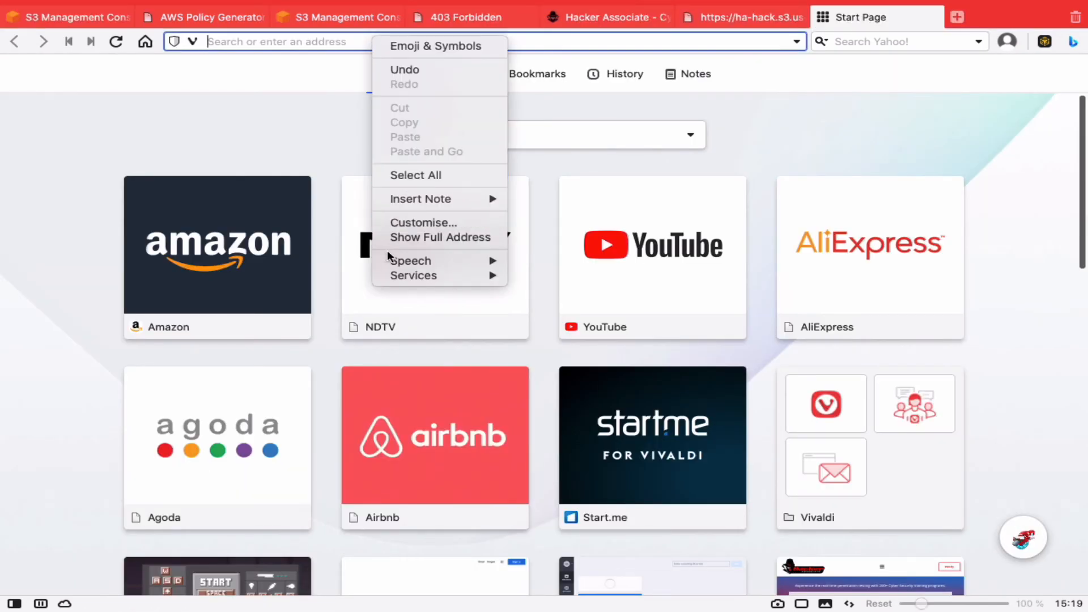
click(244, 39)
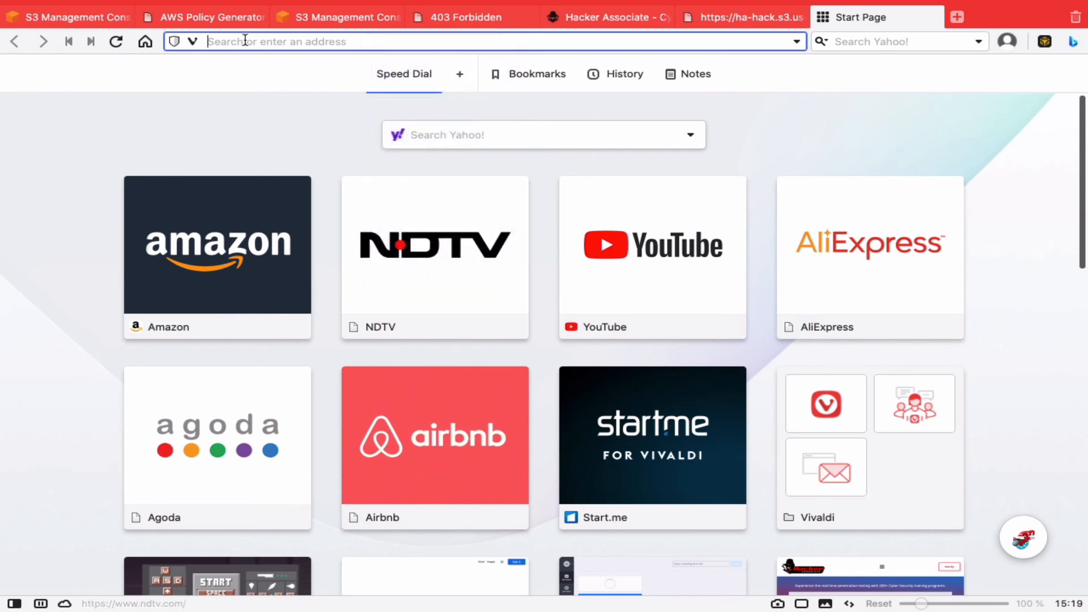
key(super+v)
key(Return)
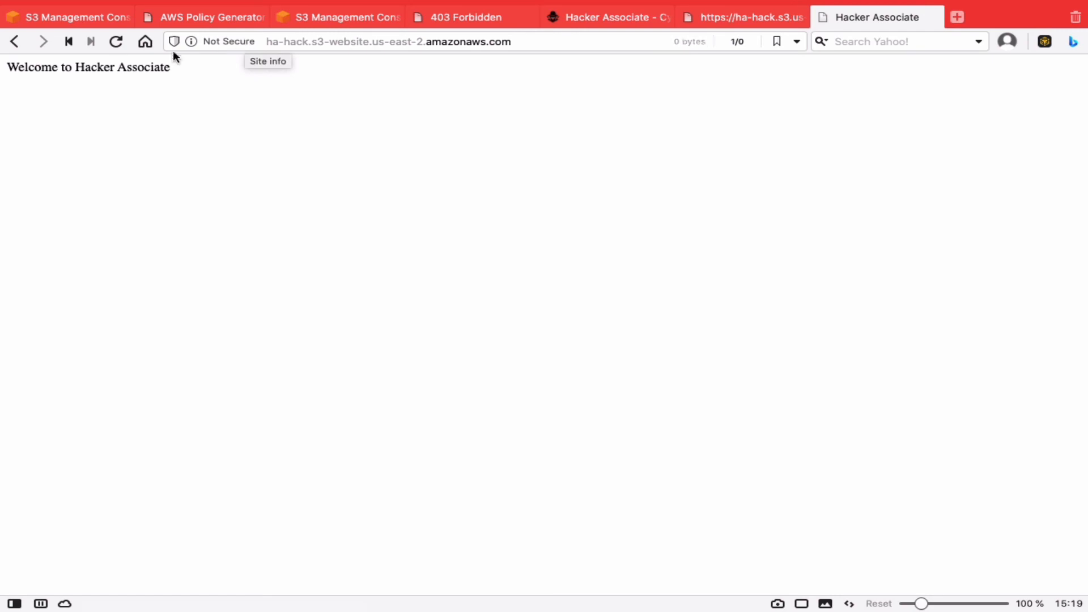
Highlight the welcome text on the hosted page and its website address, and clear the selections
drag(25, 67, 182, 72)
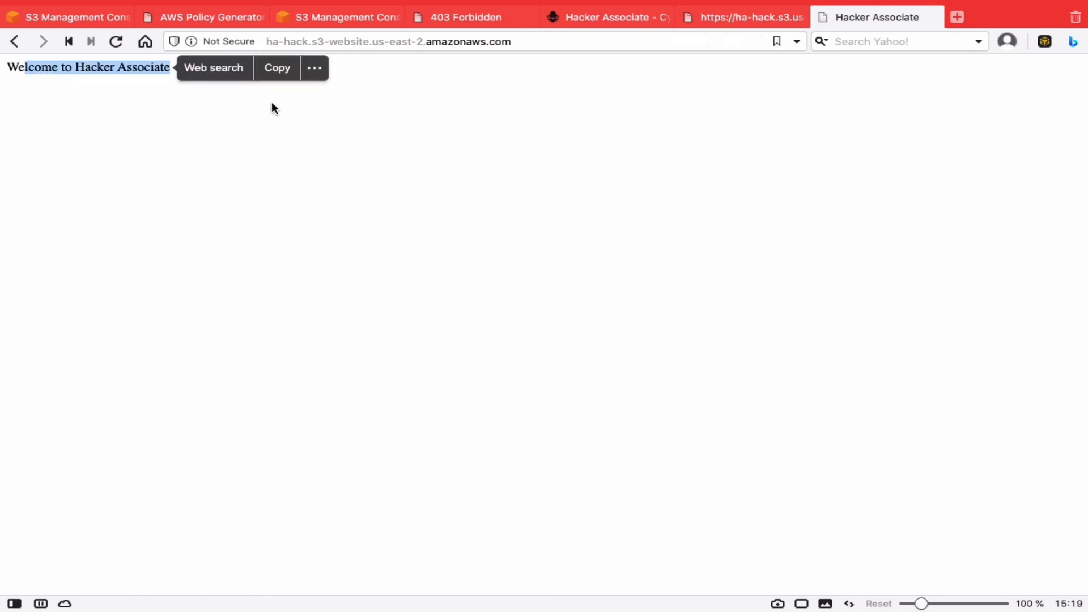
click(185, 153)
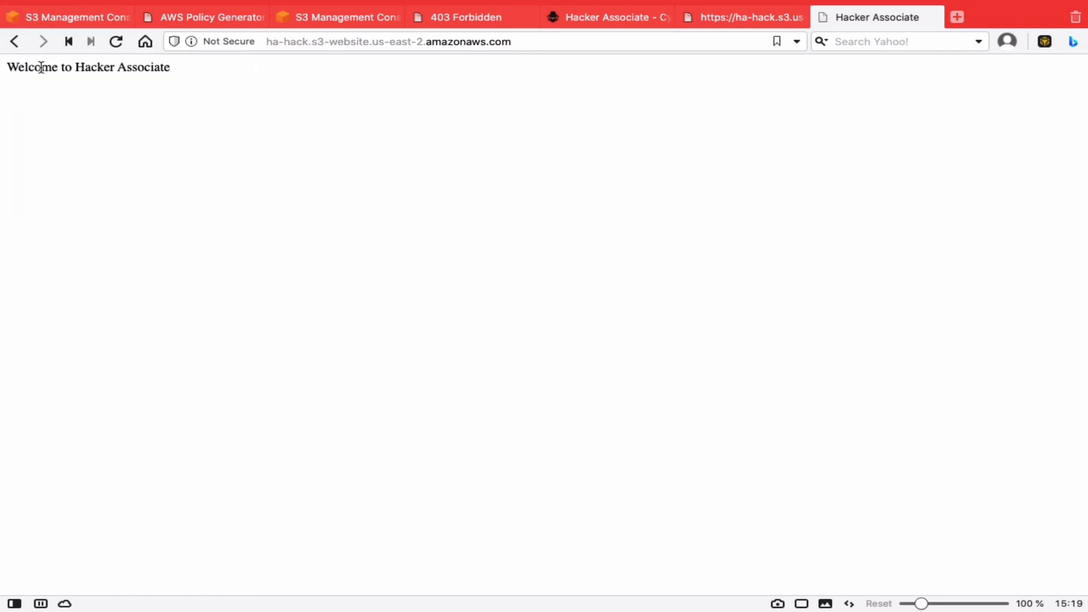
drag(19, 67, 175, 69)
drag(544, 47, 277, 44)
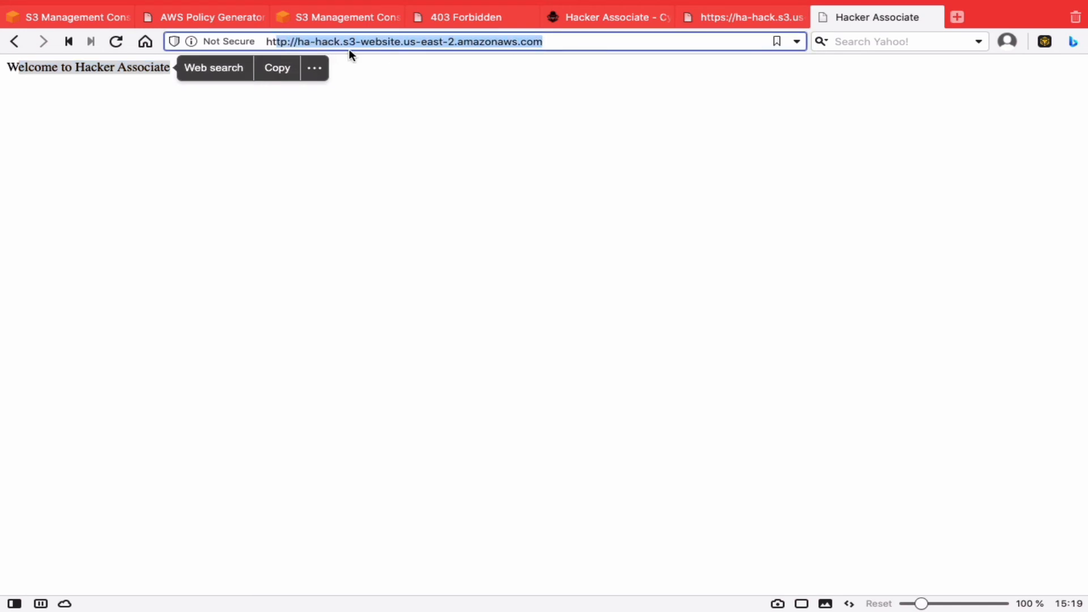
click(429, 125)
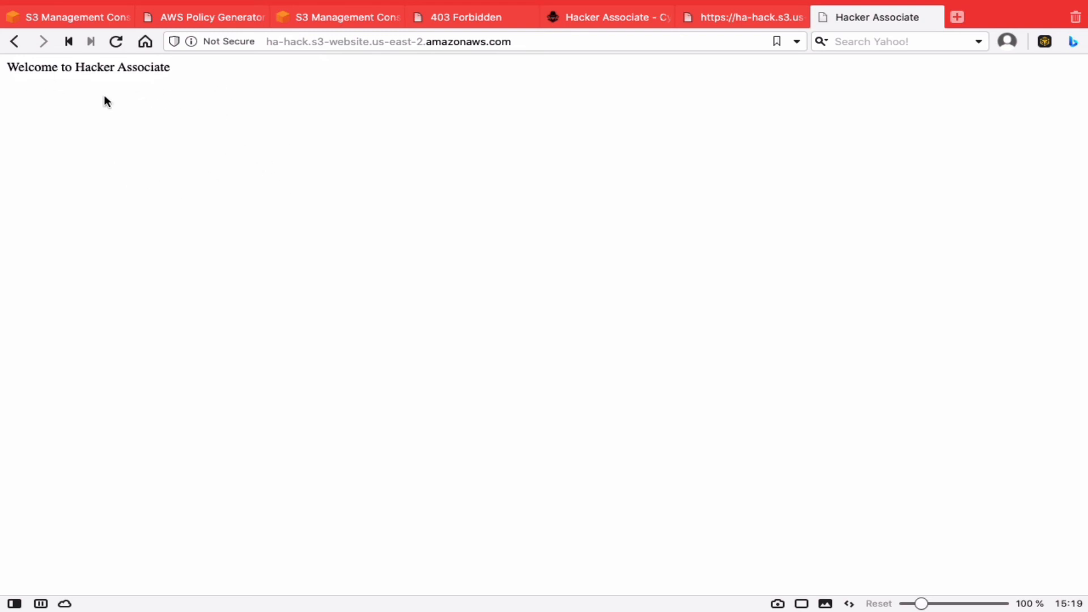
Return to the ha-hack bucket's properties and review the versioning, tags, default encryption and Intelligent-Tiering Archive sections
click(90, 18)
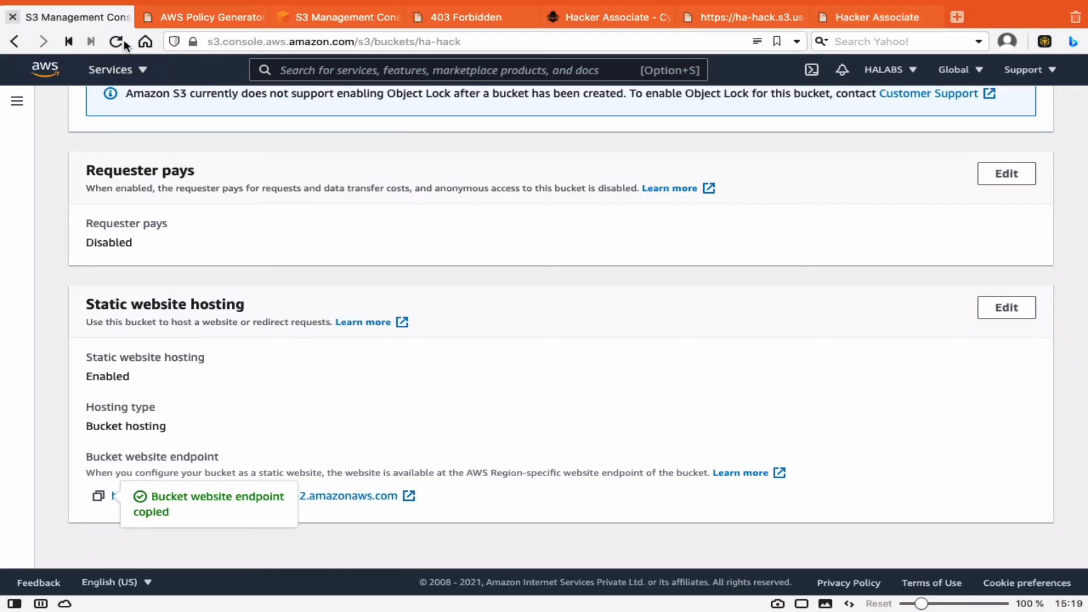
scroll(264, 309, up, 15)
scroll(265, 308, up, 10)
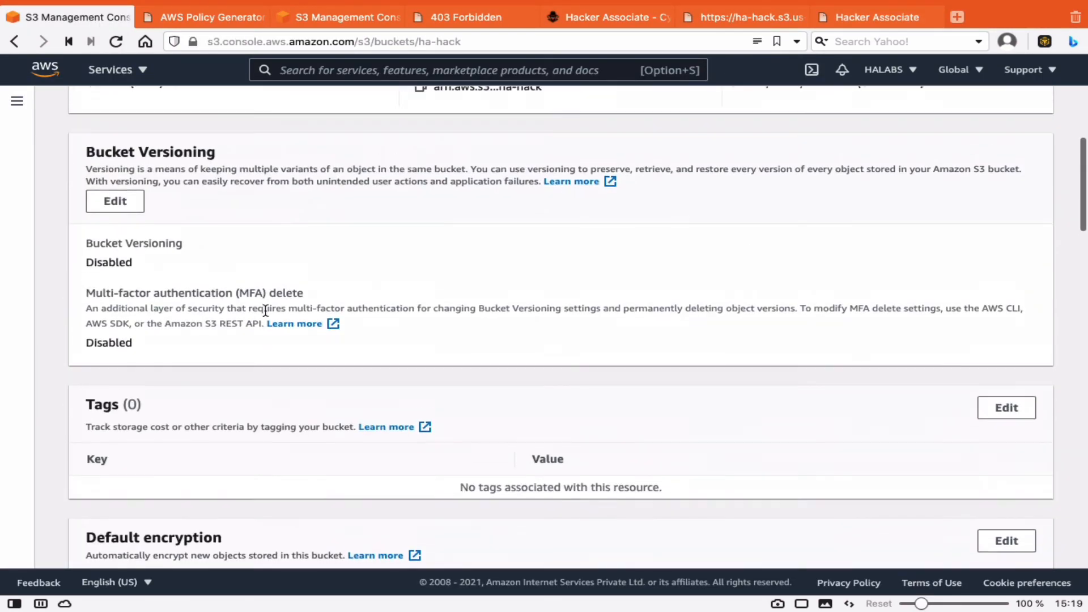
scroll(264, 308, down, 5)
scroll(265, 311, down, 9)
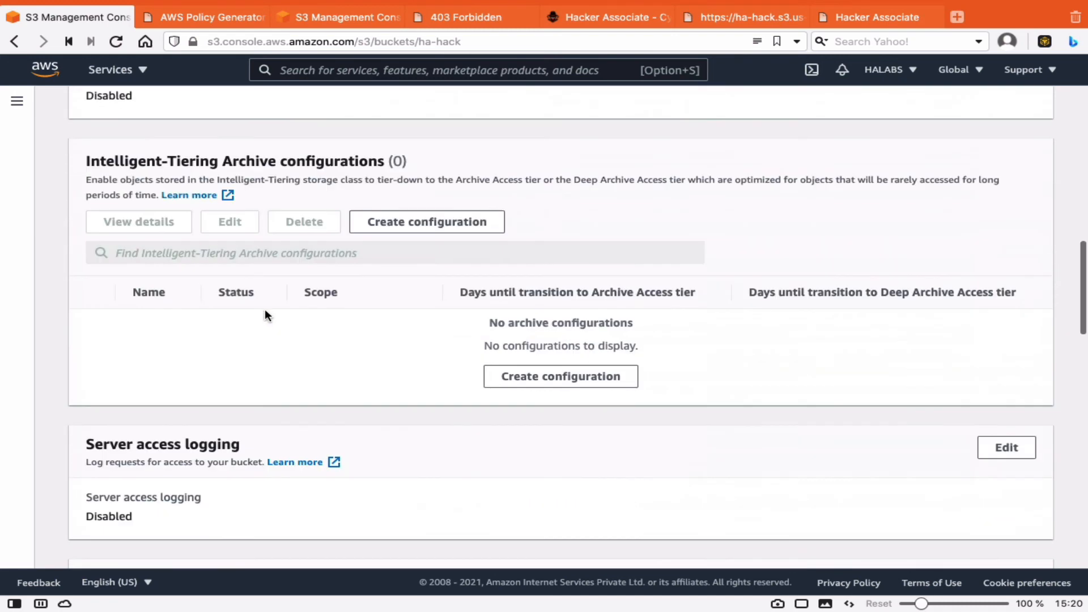
scroll(265, 310, up, 3)
scroll(265, 310, down, 6)
scroll(265, 311, up, 5)
scroll(266, 311, up, 2)
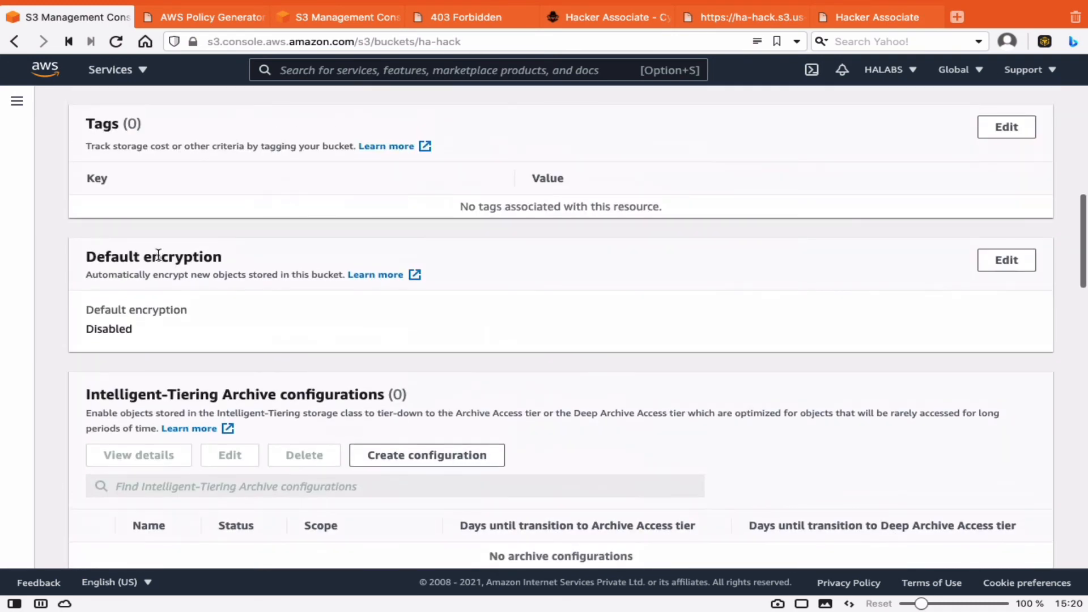
Try enabling the bucket's default server-side encryption with the Amazon S3 key (SSE-S3), and leave without saving
click(988, 260)
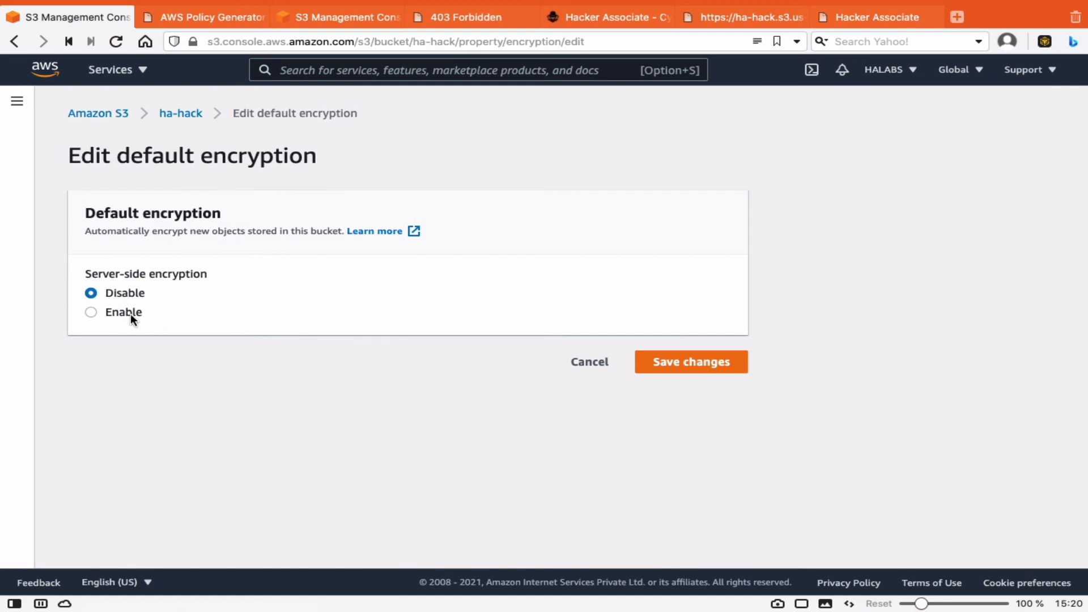
click(130, 314)
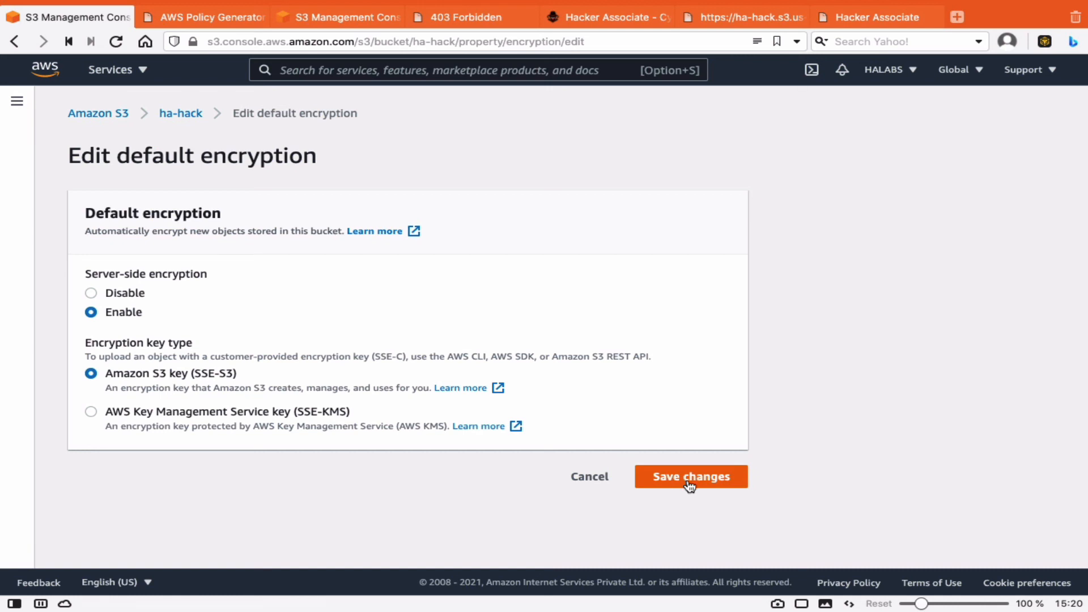
click(593, 479)
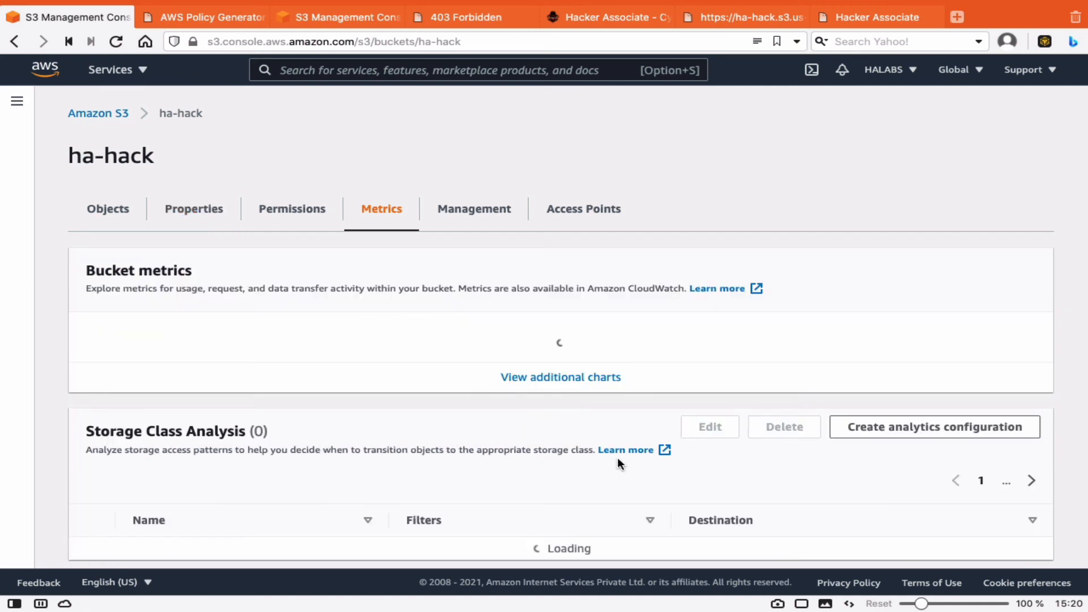
Review the bucket's metrics, from total size and number of objects down to storage class analysis and replication metrics
scroll(617, 457, down, 2)
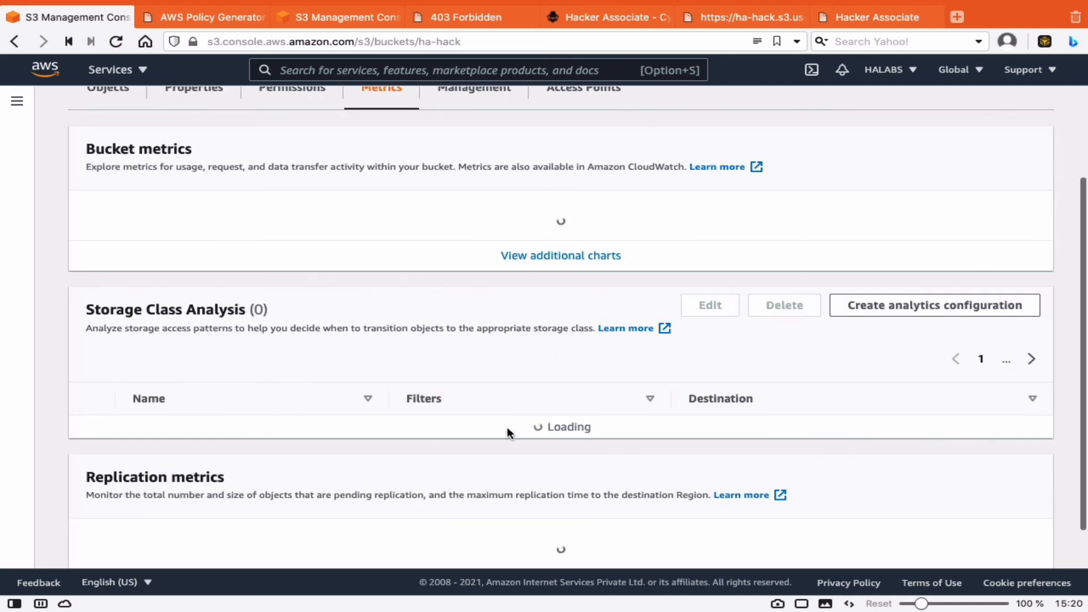
scroll(545, 435, down, 10)
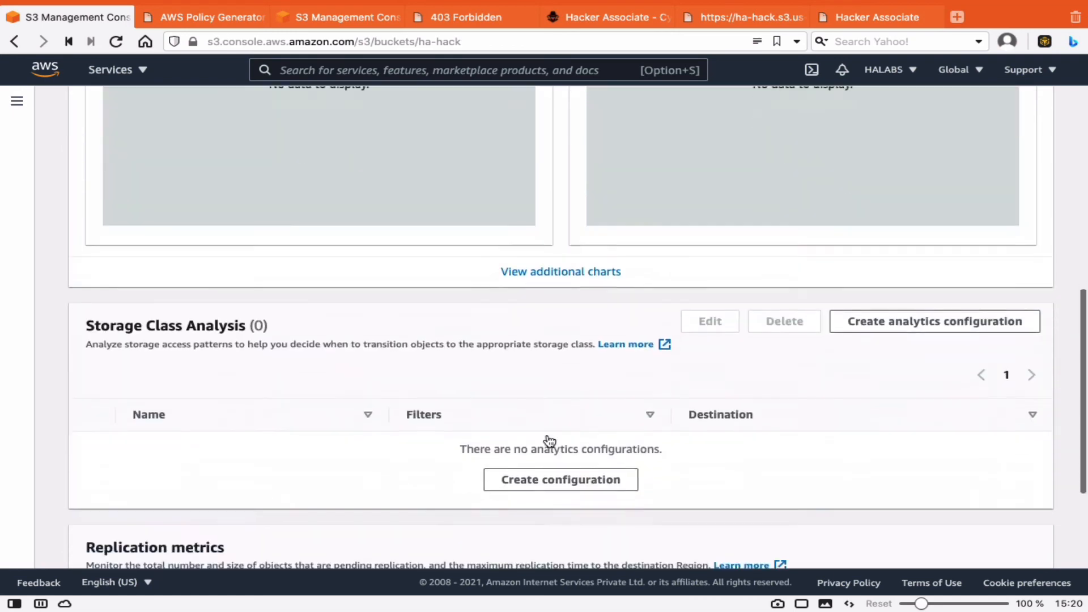
scroll(546, 433, up, 15)
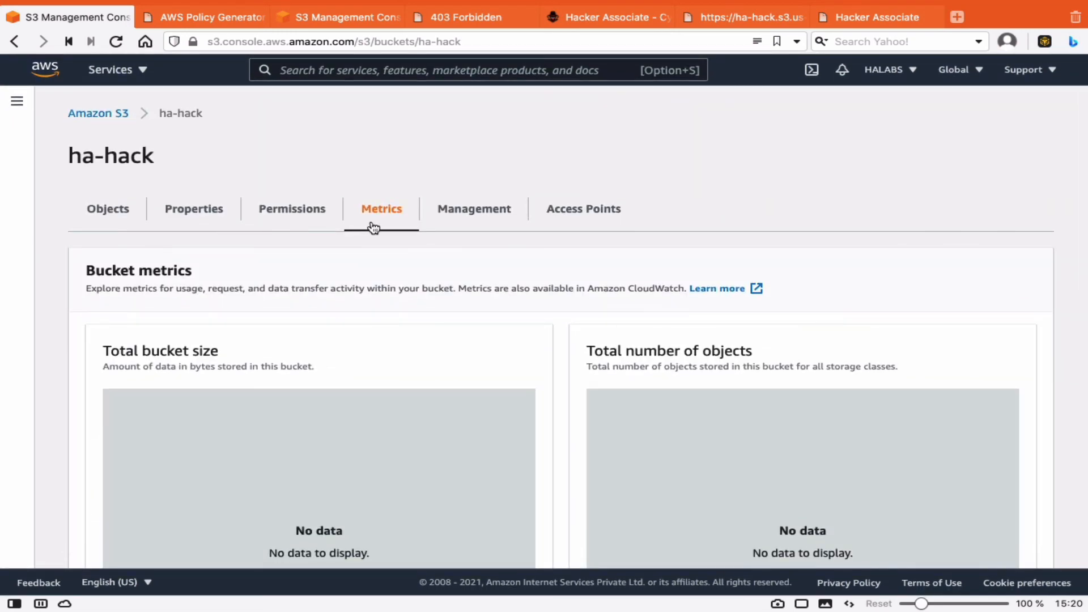
scroll(476, 352, down, 9)
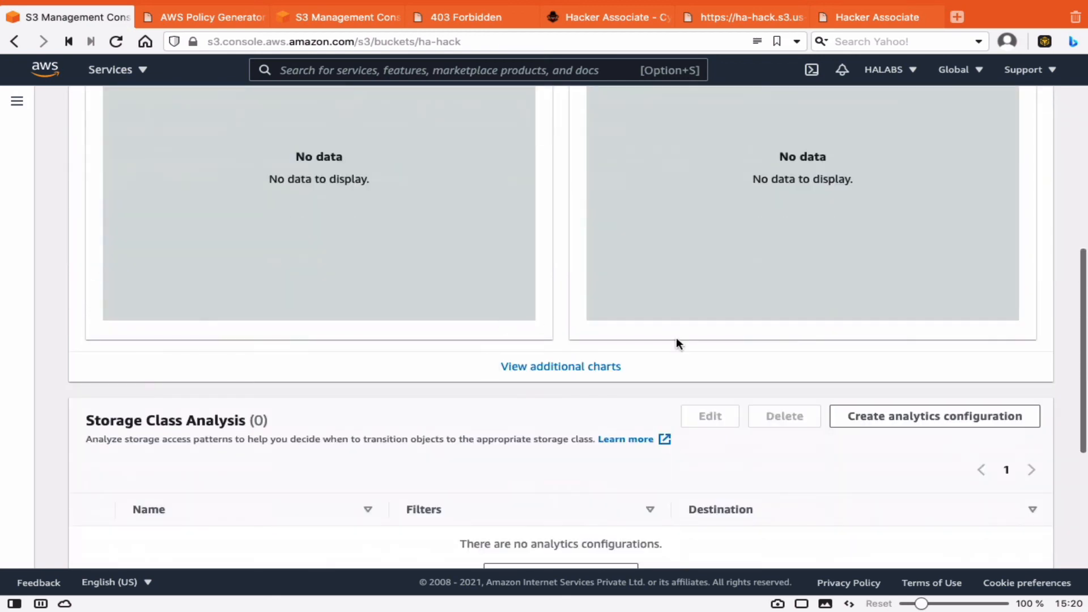
scroll(577, 334, down, 2)
scroll(544, 312, up, 10)
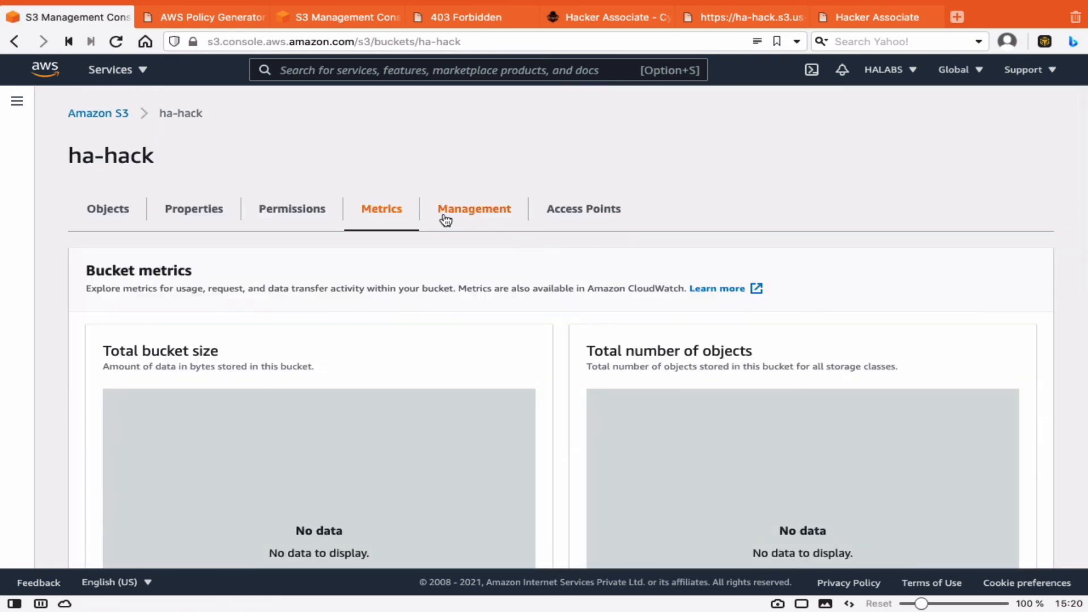
Review the bucket's management settings, covering lifecycle rules, replication rules and inventory configurations
click(498, 222)
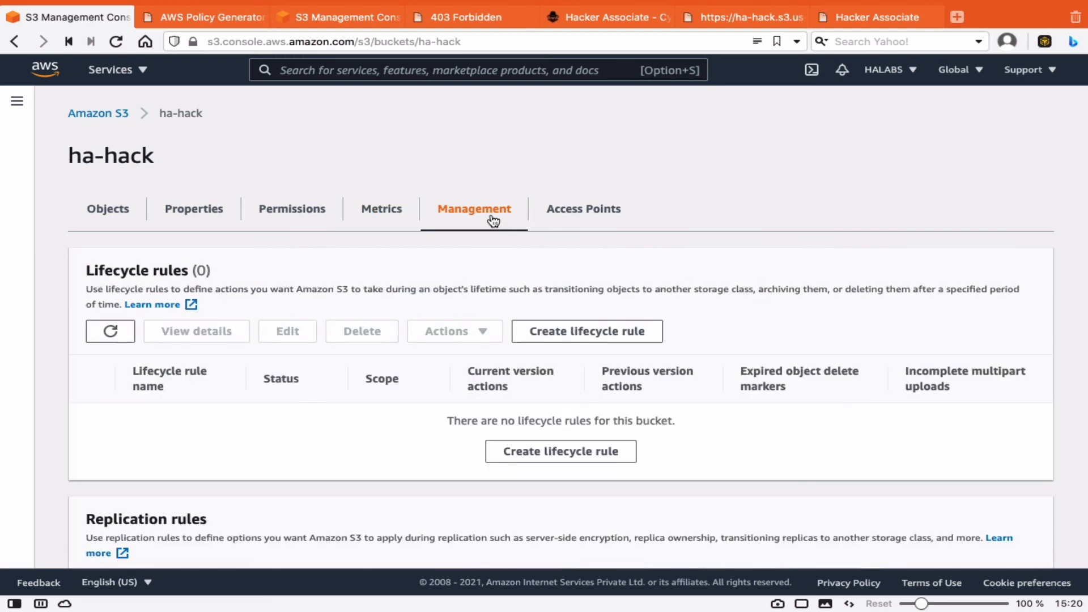
scroll(456, 334, down, 2)
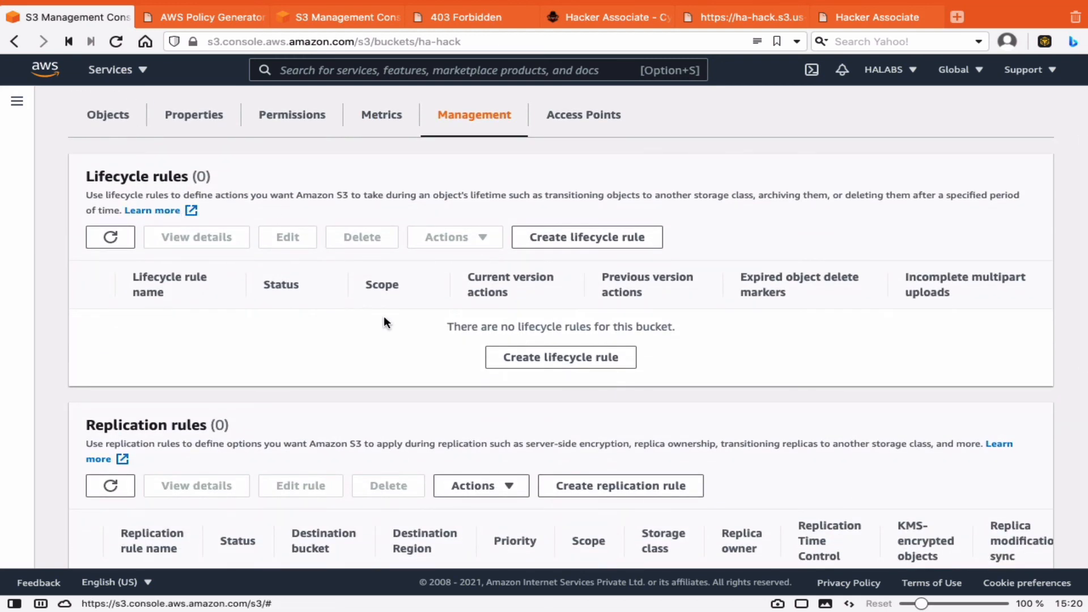
scroll(384, 315, down, 2)
scroll(626, 274, down, 6)
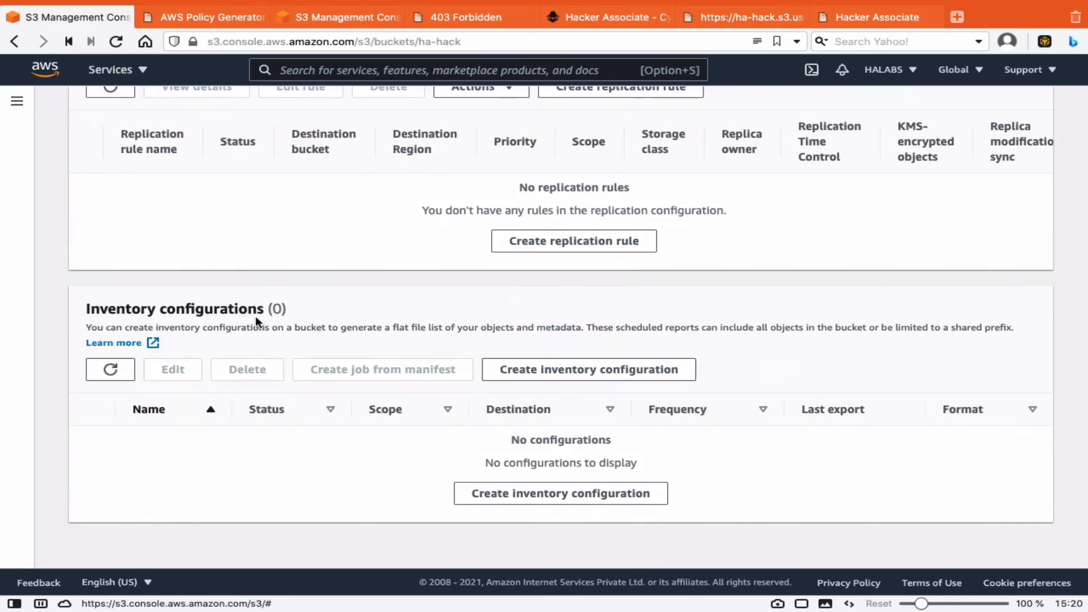
scroll(255, 317, up, 4)
scroll(221, 268, up, 5)
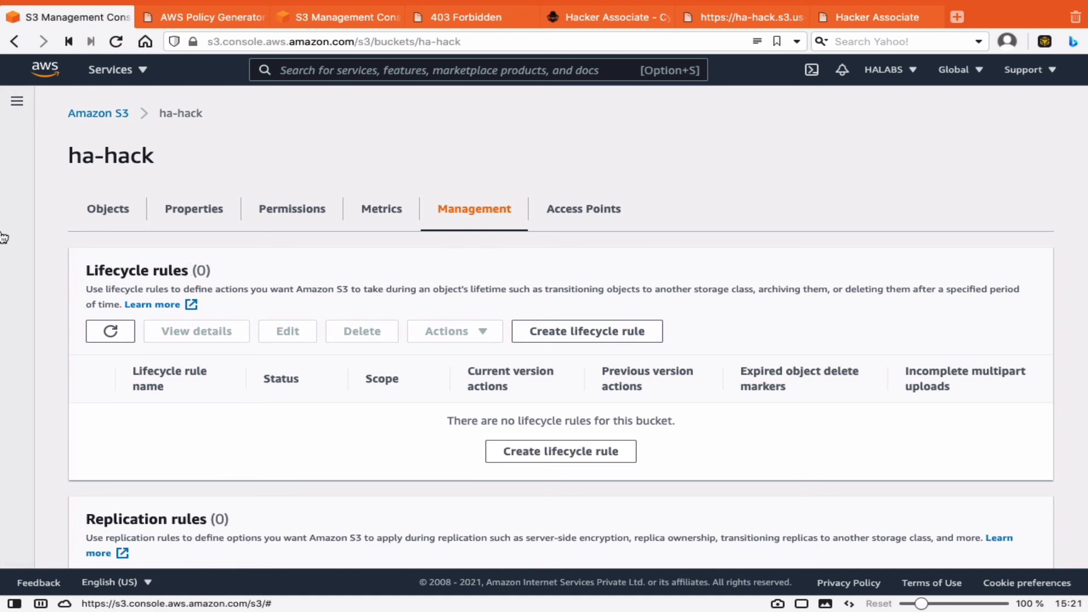
Return to the ha-hack bucket's objects, and switch to Sublime Text to recap the S3 Bucket, Versioning and Bucket policy topics in the Lab_14_ notes
click(122, 209)
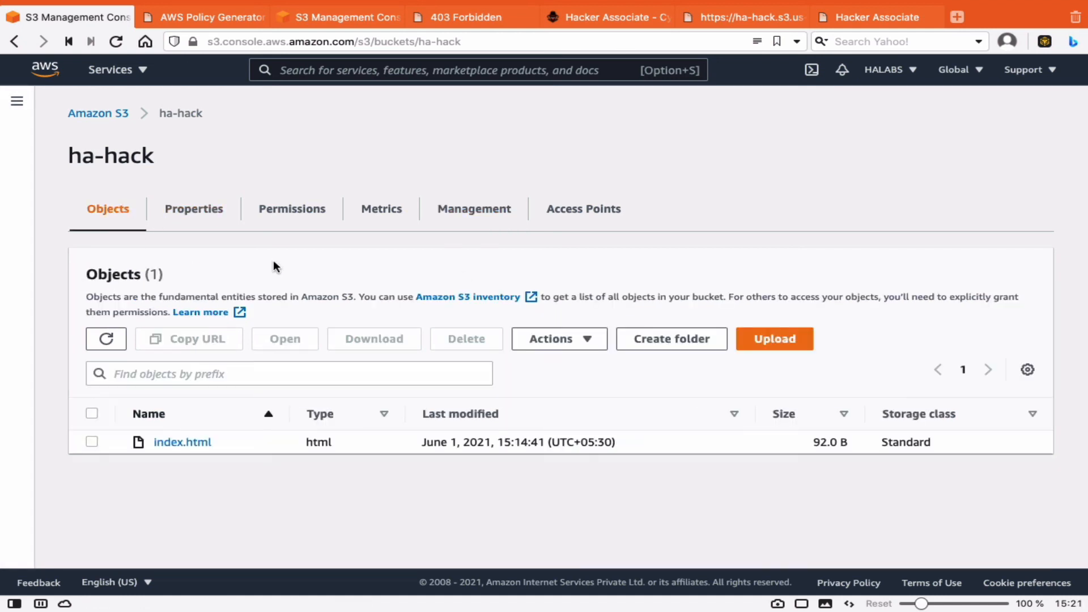
key(ctrl+Left)
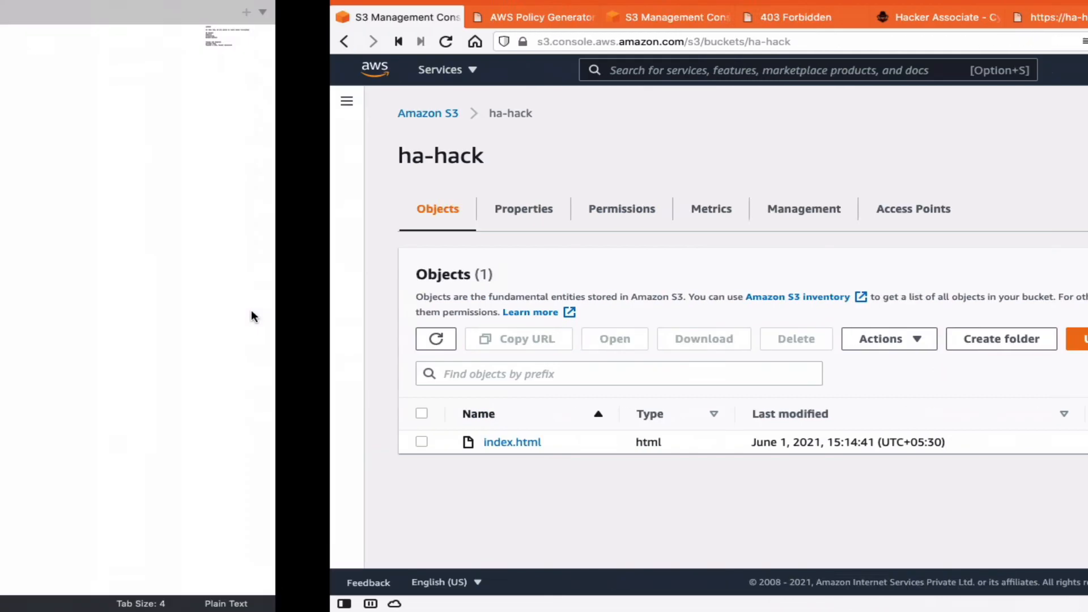
drag(277, 109, 184, 108)
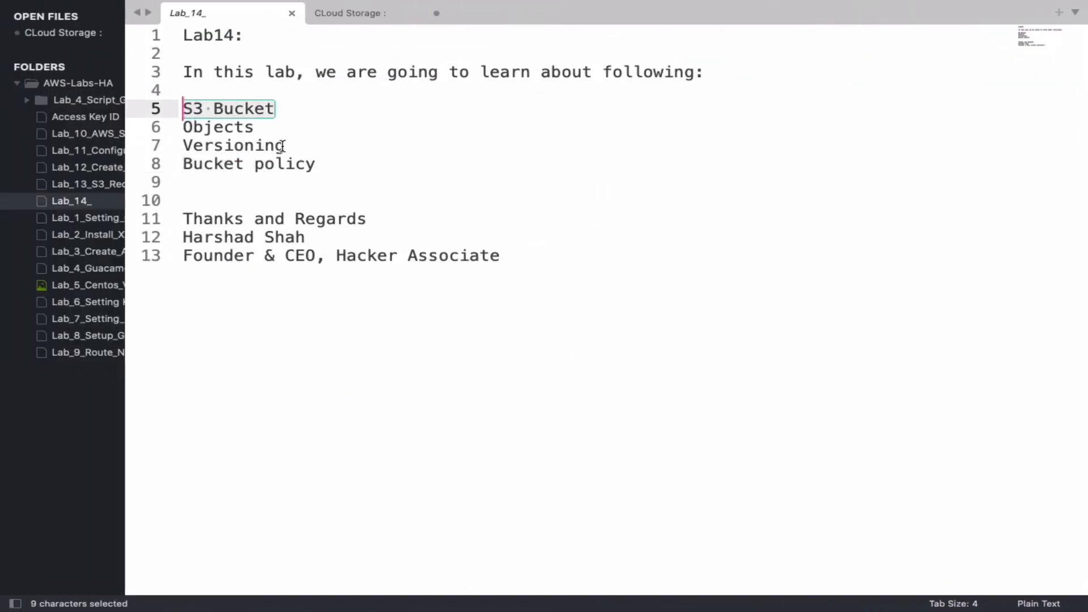
drag(282, 146, 173, 144)
drag(316, 164, 181, 164)
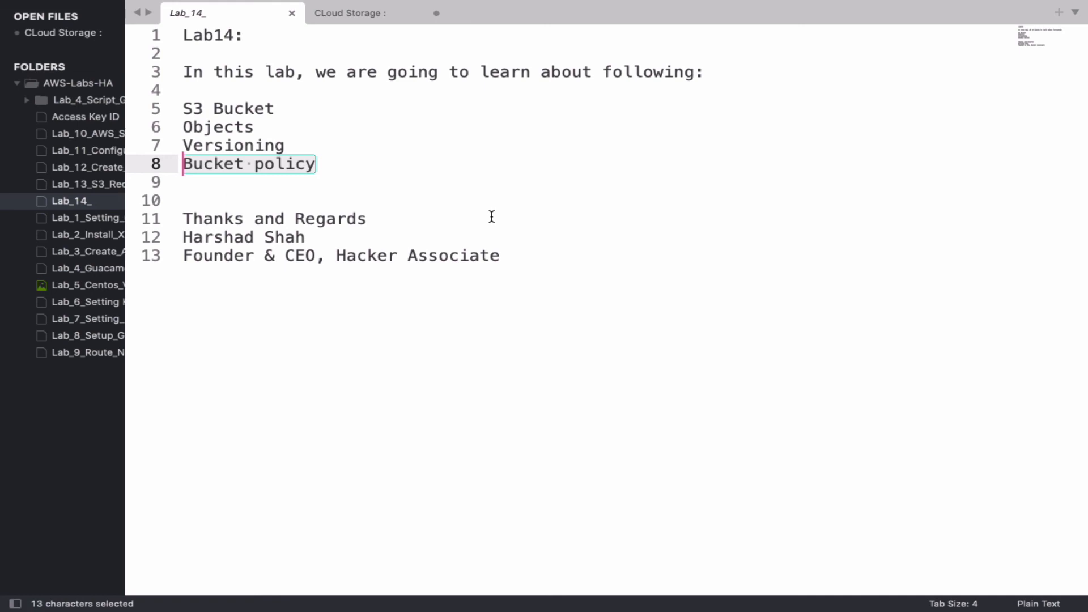
Switch back to the Vivaldi browser and show the list of training programs on the hackerassociate.com site
key(ctrl+Left)
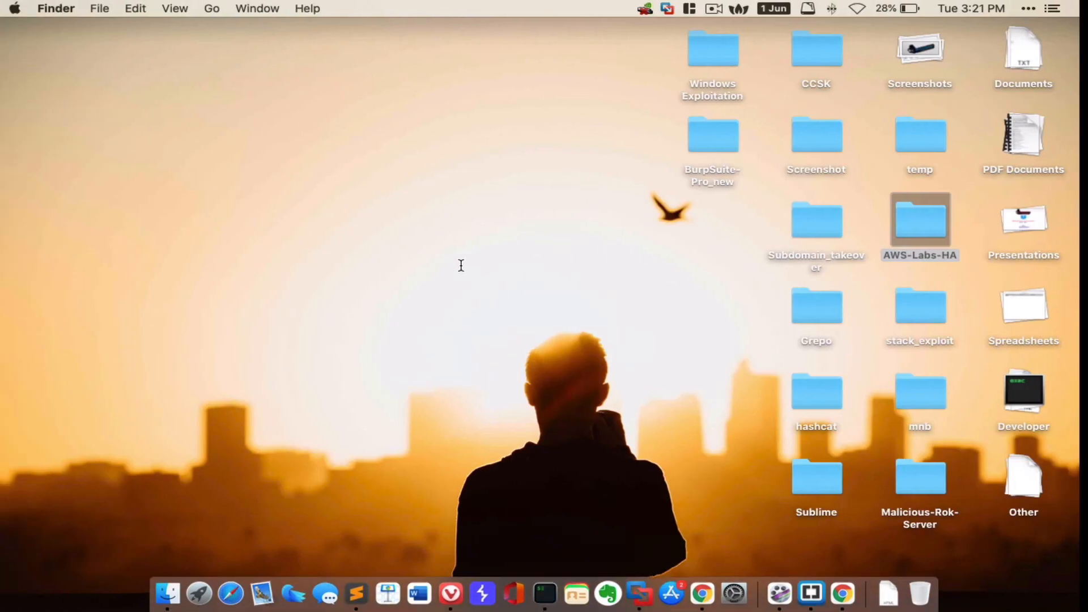
click(449, 597)
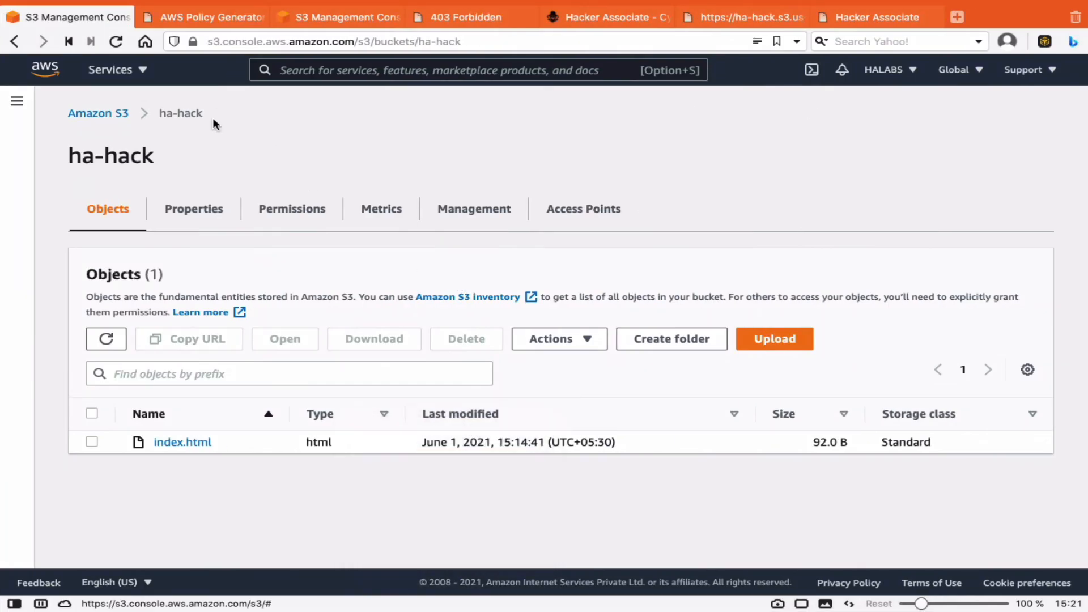
click(582, 20)
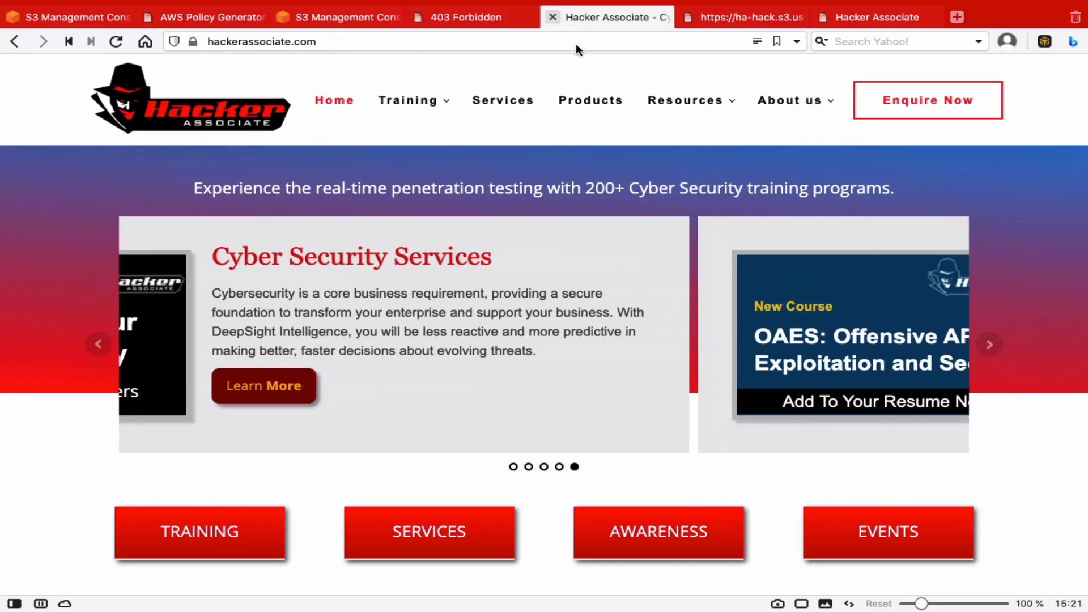
mouse_move(413, 99)
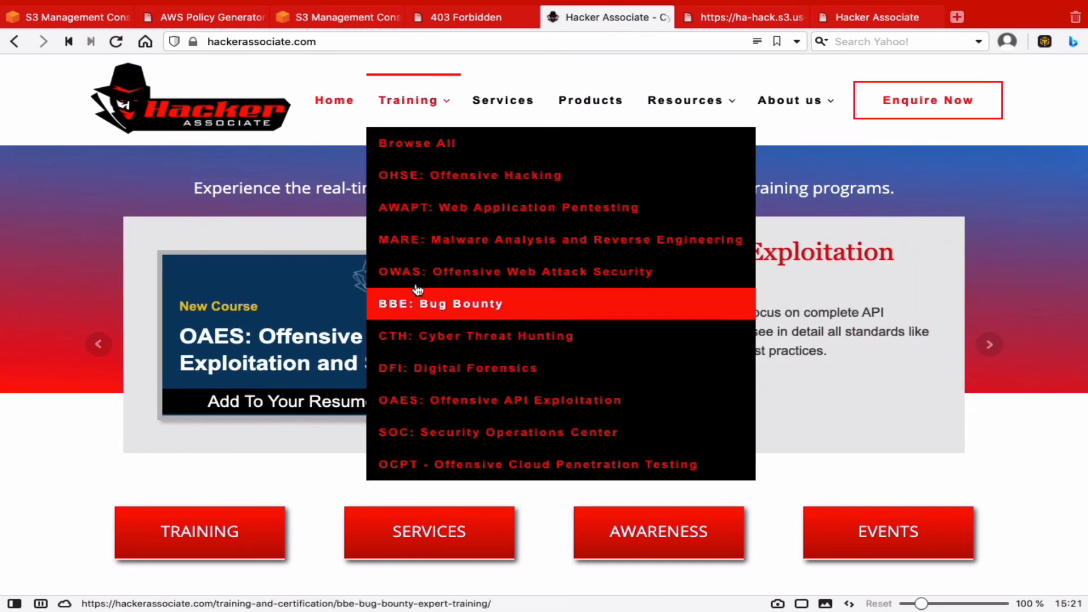